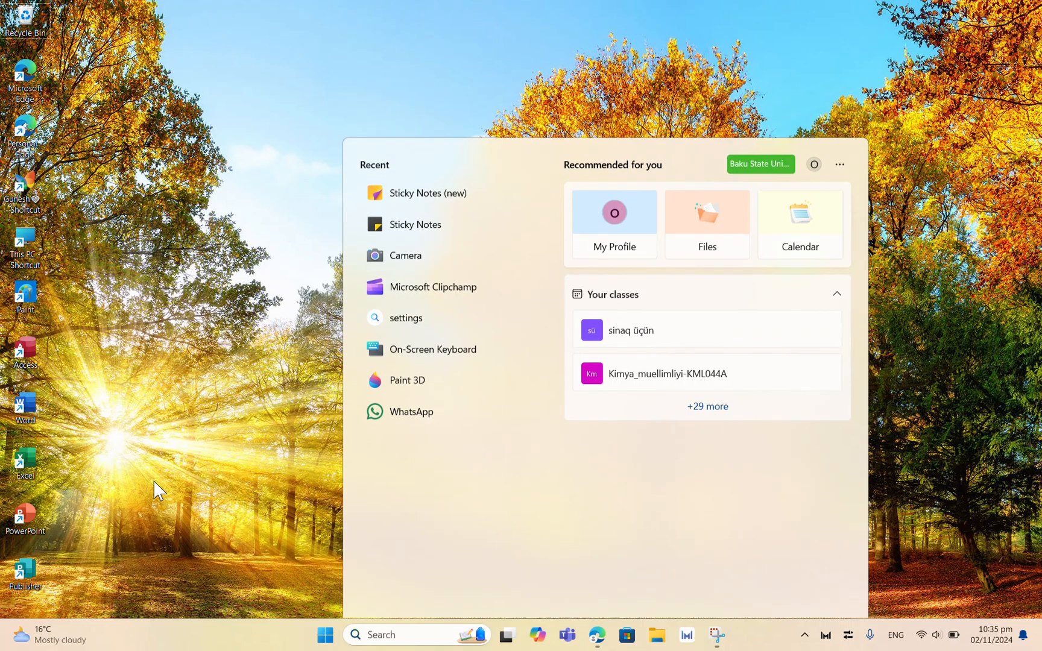
pyautogui.click(325, 635)
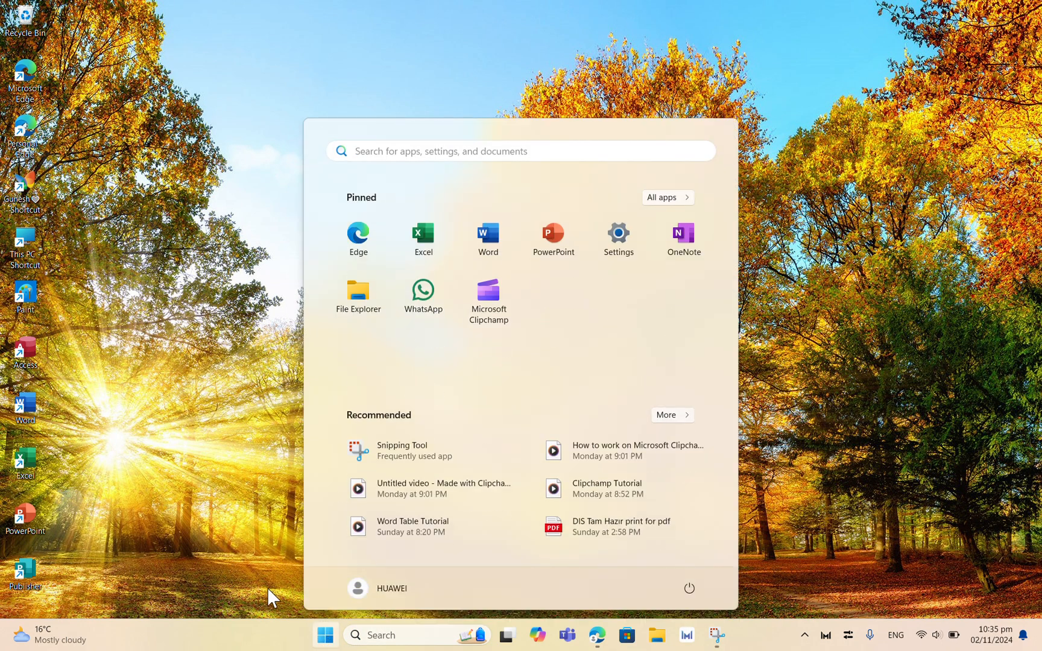
pyautogui.click(325, 639)
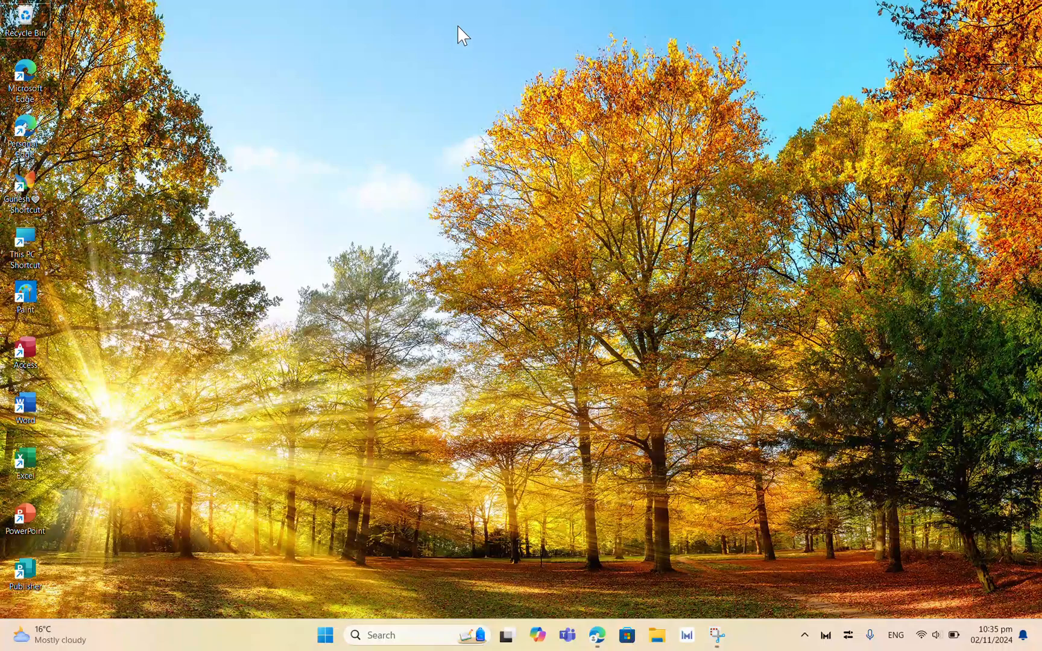
pyautogui.press('super+shift+s')
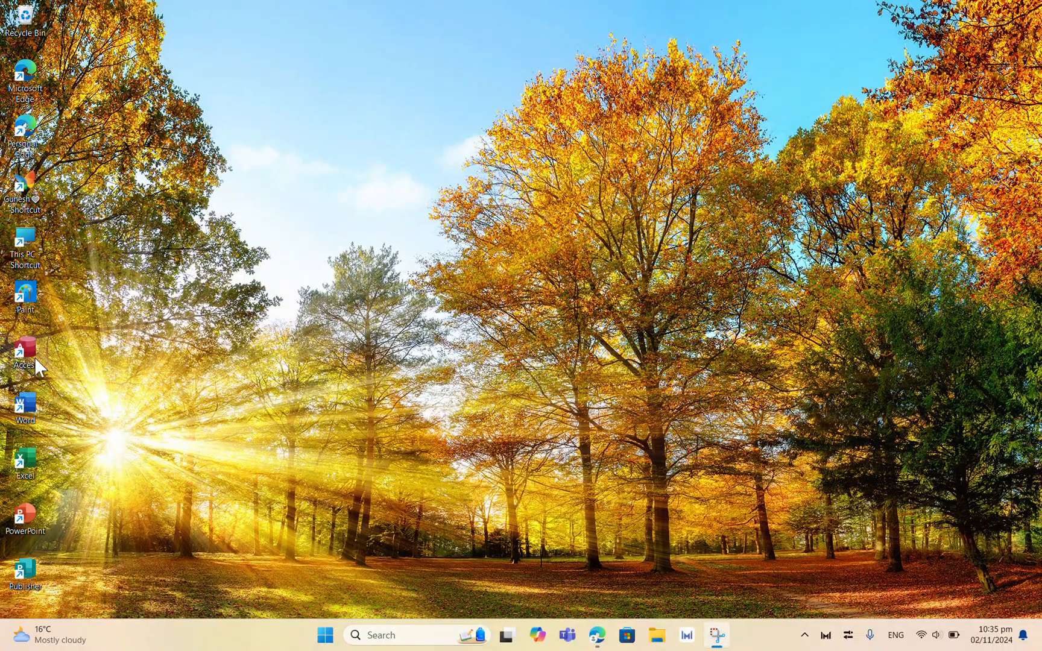
# Step: Launch Word and browse its Home, New template and Open pages
pyautogui.doubleClick(28, 408)
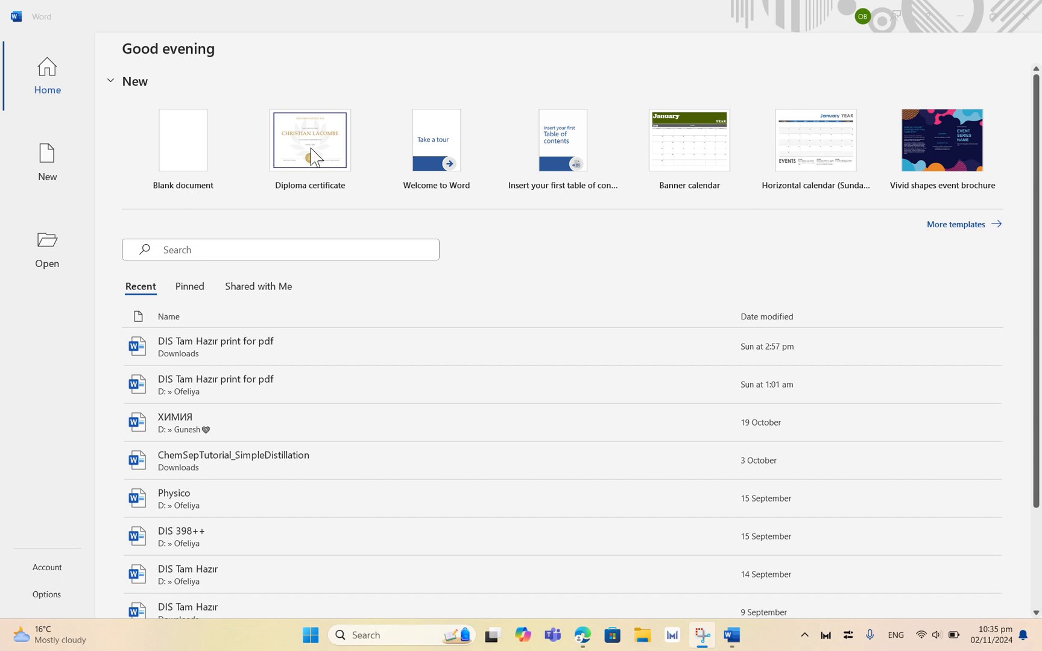
pyautogui.click(949, 232)
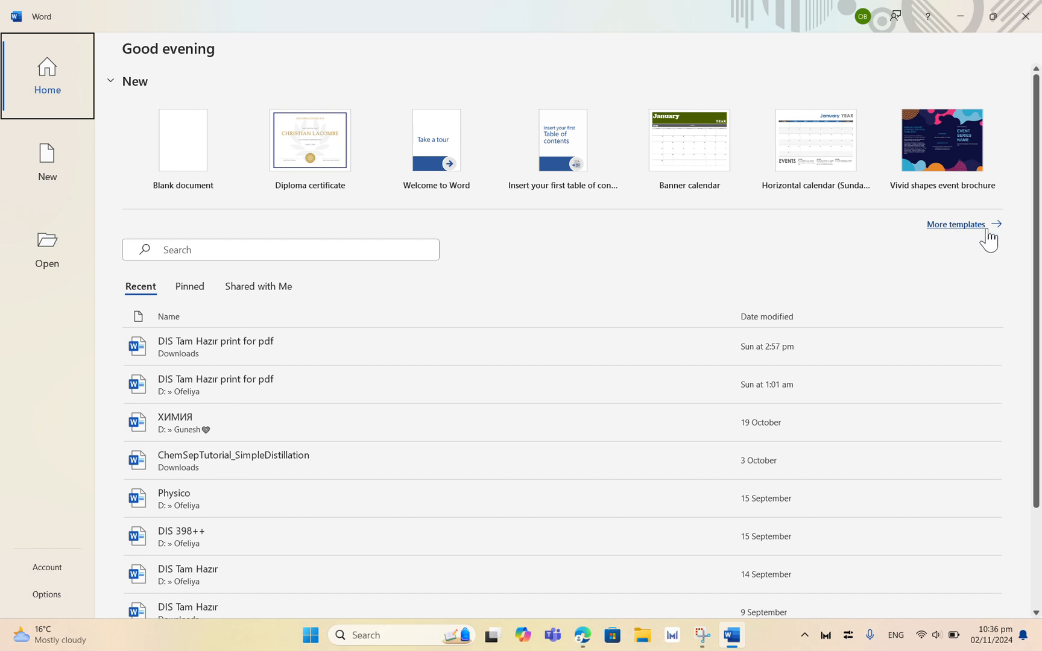
pyautogui.click(968, 225)
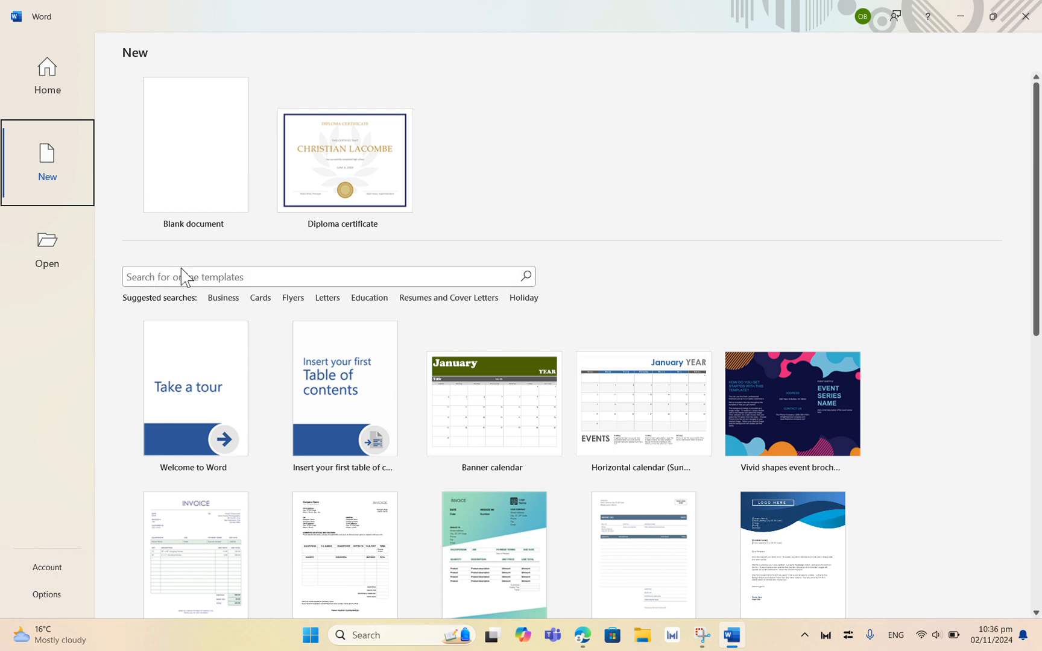
pyautogui.click(153, 277)
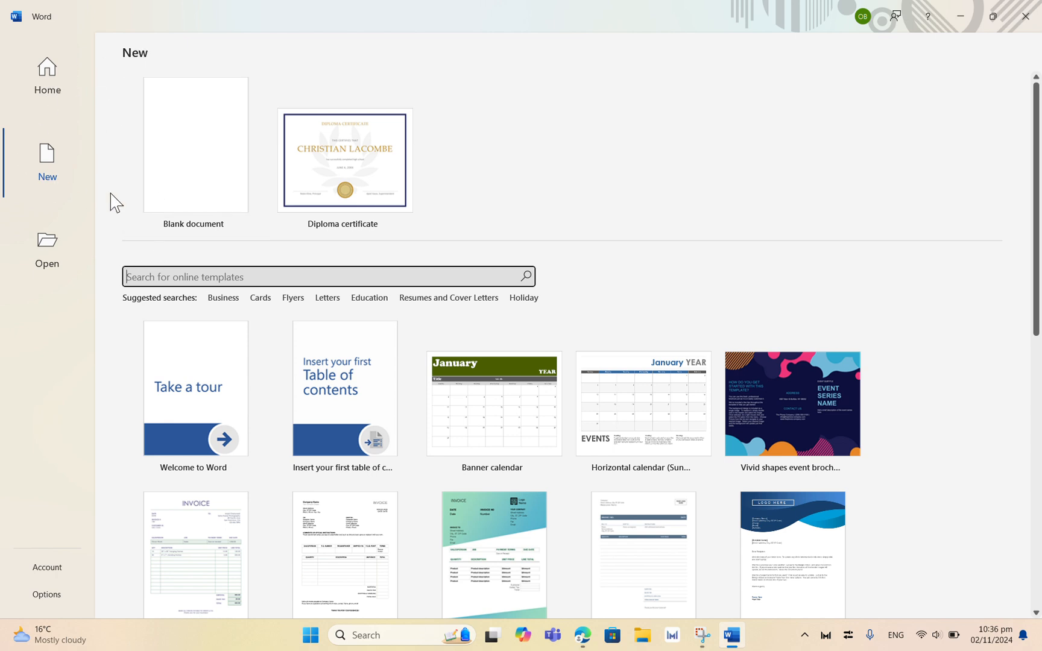
pyautogui.click(50, 170)
pyautogui.click(47, 90)
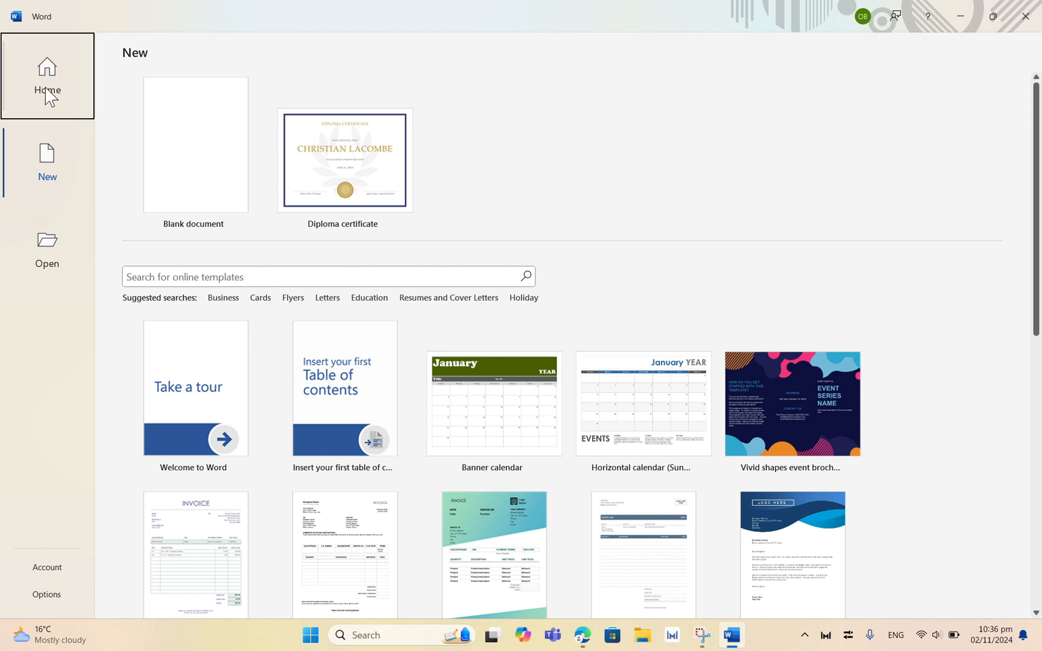
pyautogui.click(48, 158)
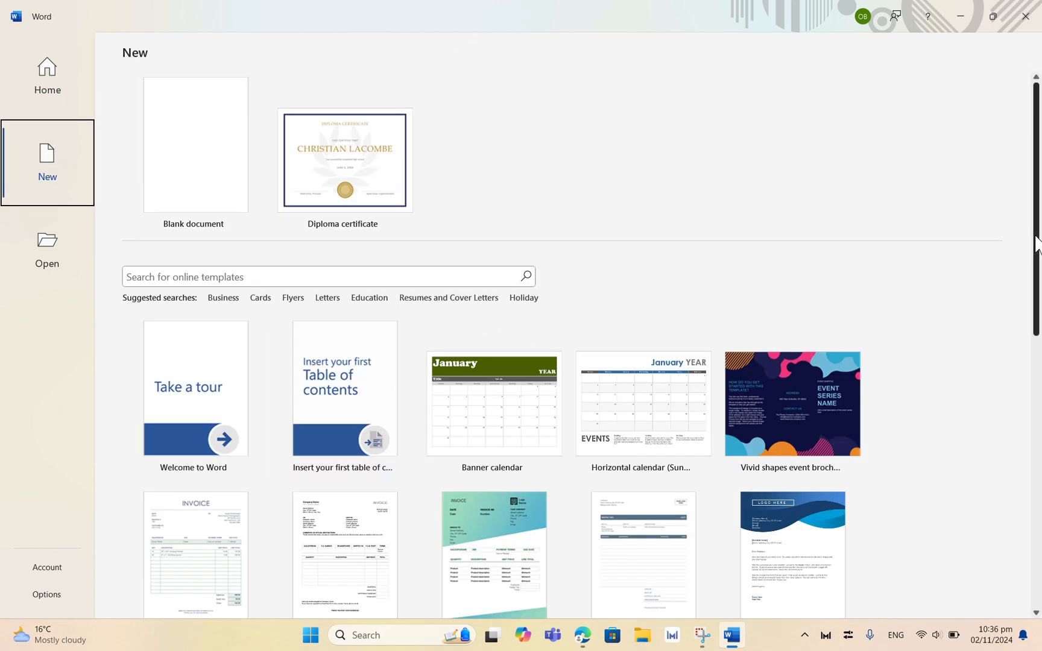
pyautogui.moveTo(1034, 244); pyautogui.dragTo(1005, 100)
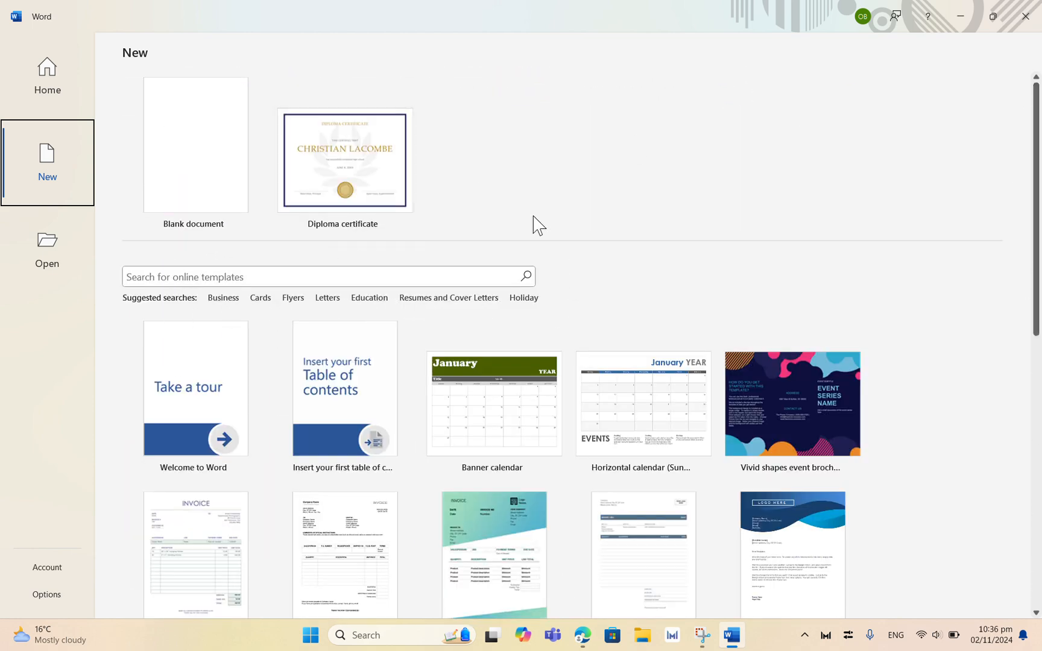
pyautogui.click(434, 11)
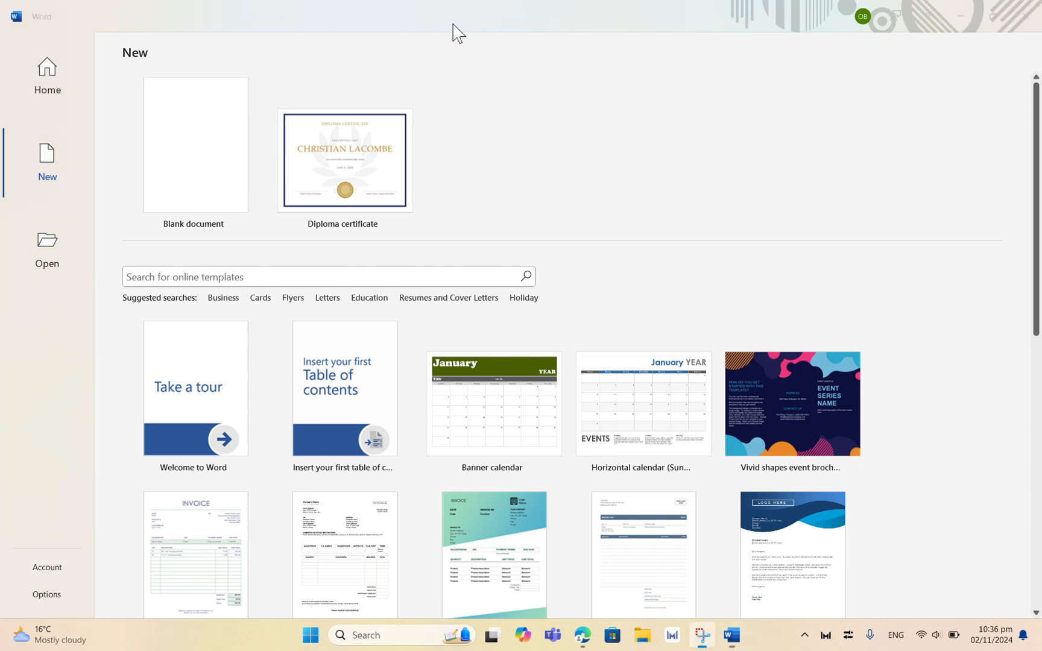
pyautogui.click(62, 264)
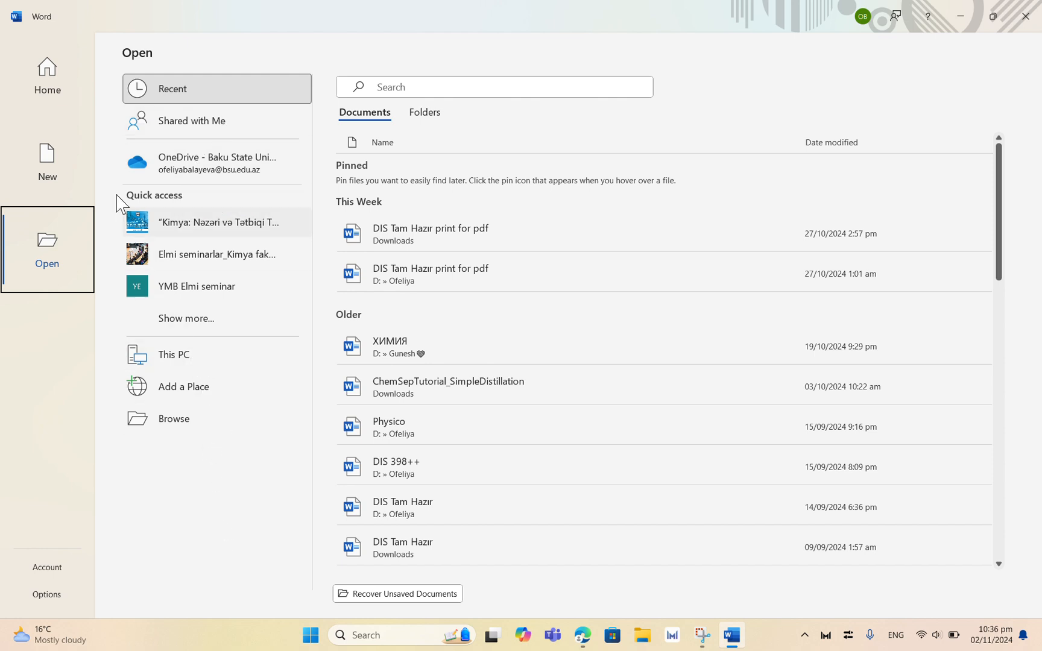
pyautogui.click(58, 95)
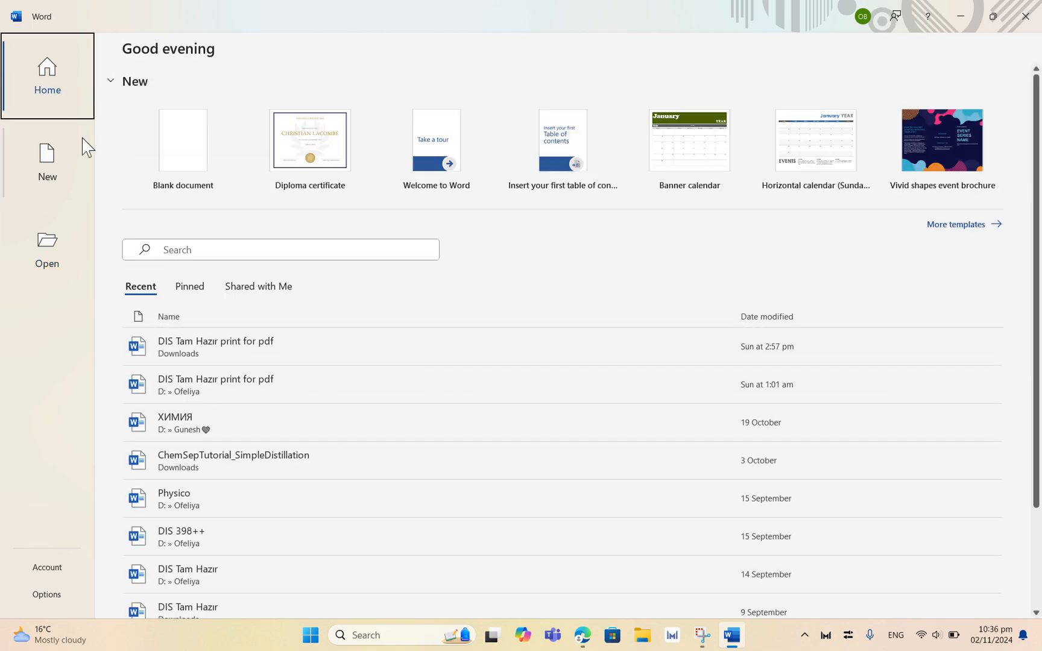
# Step: Create a blank document and place the cursor at the start of the page
pyautogui.click(165, 152)
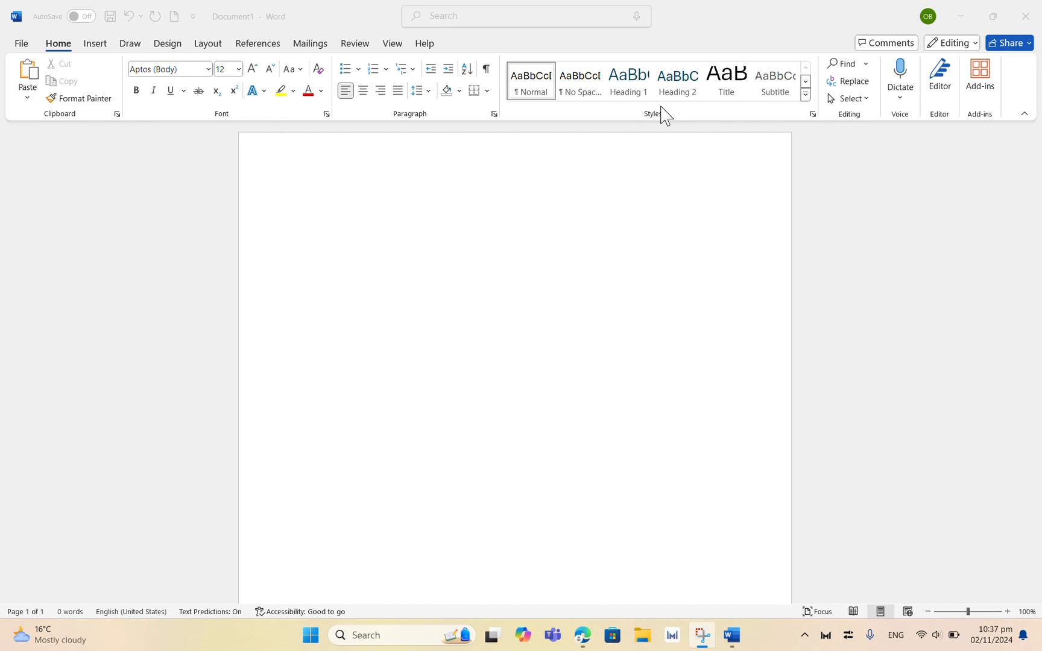
pyautogui.click(378, 199)
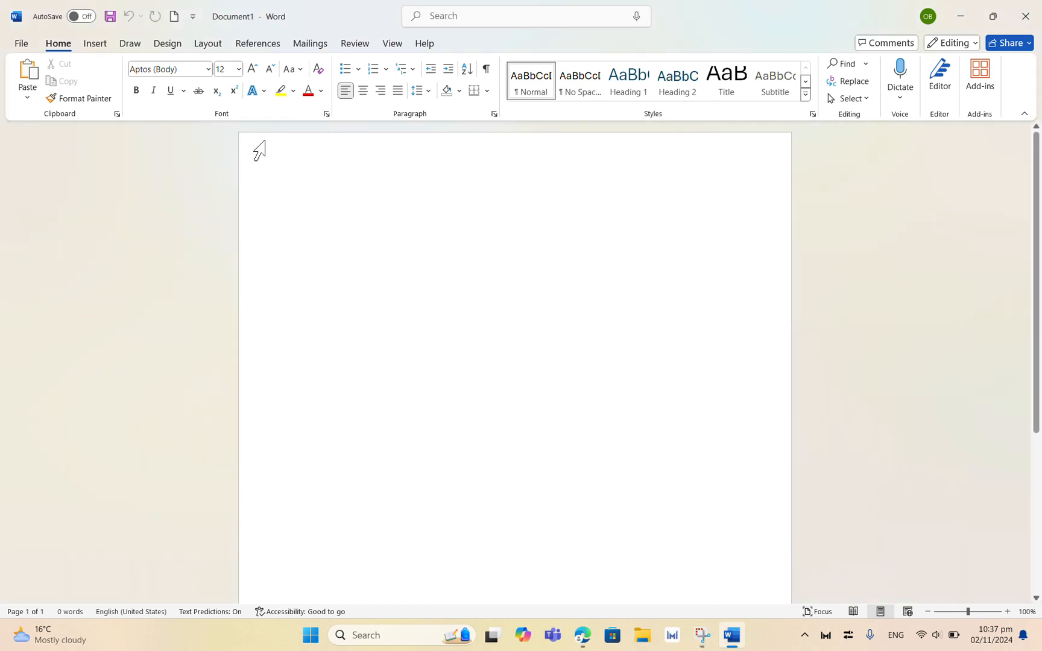
pyautogui.click(238, 73)
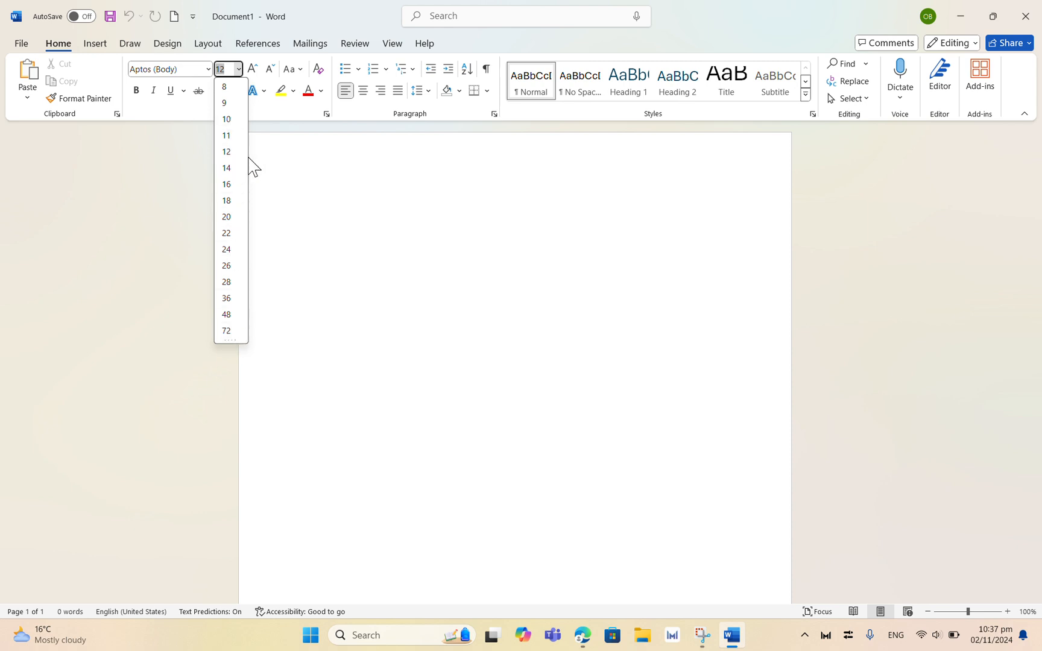
pyautogui.click(452, 33)
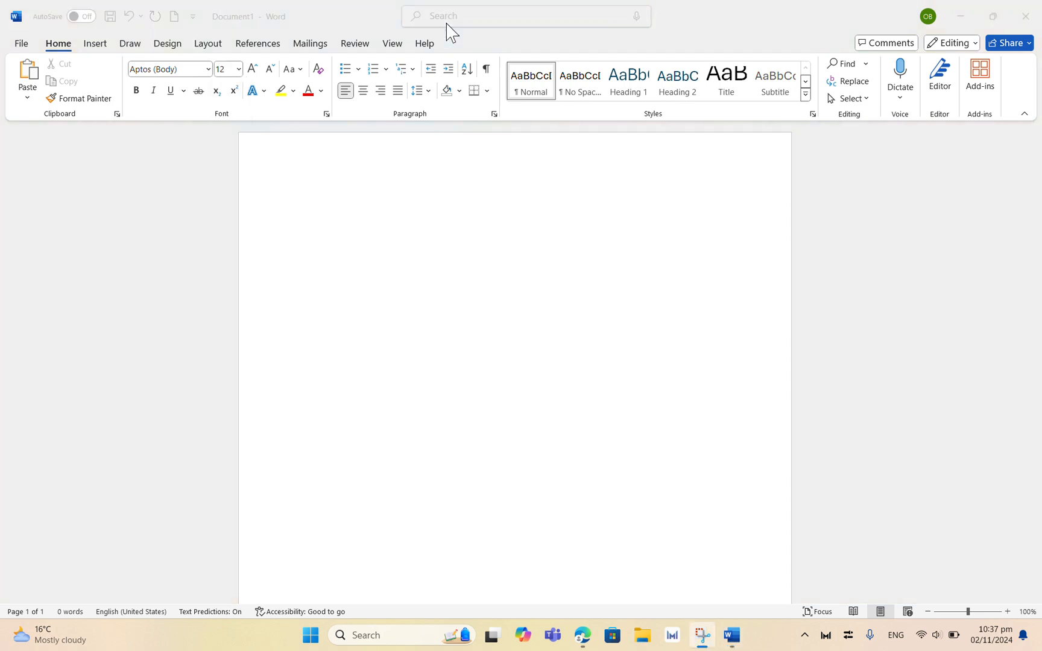
pyautogui.click(337, 195)
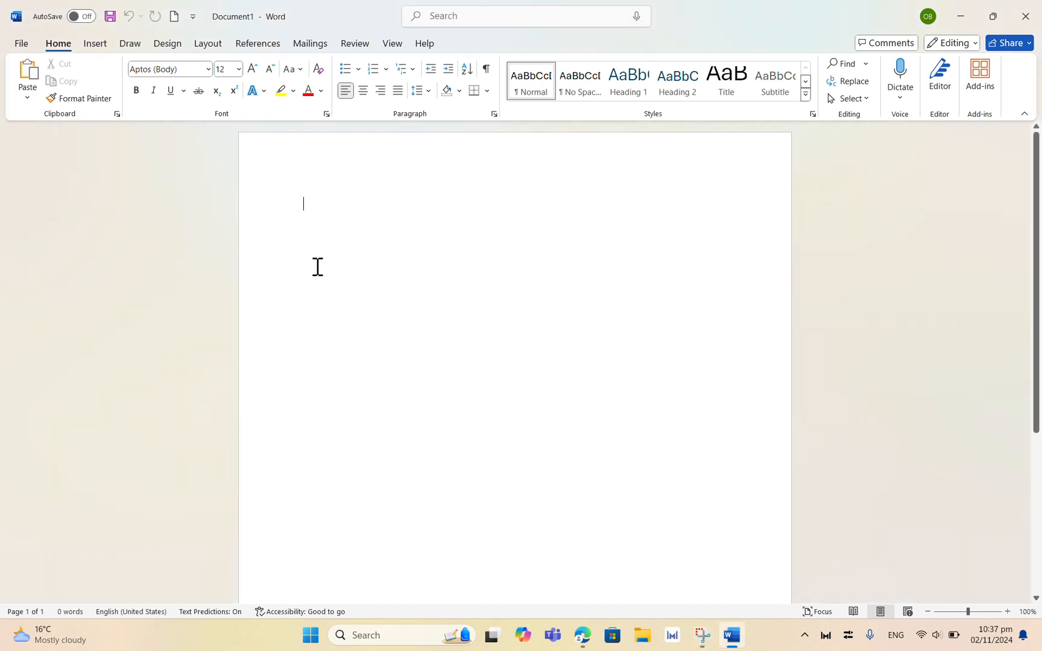
# Step: Type a greeting introducing yourself by name, with "How are you doing?" on a second line
pyautogui.write('Hi')
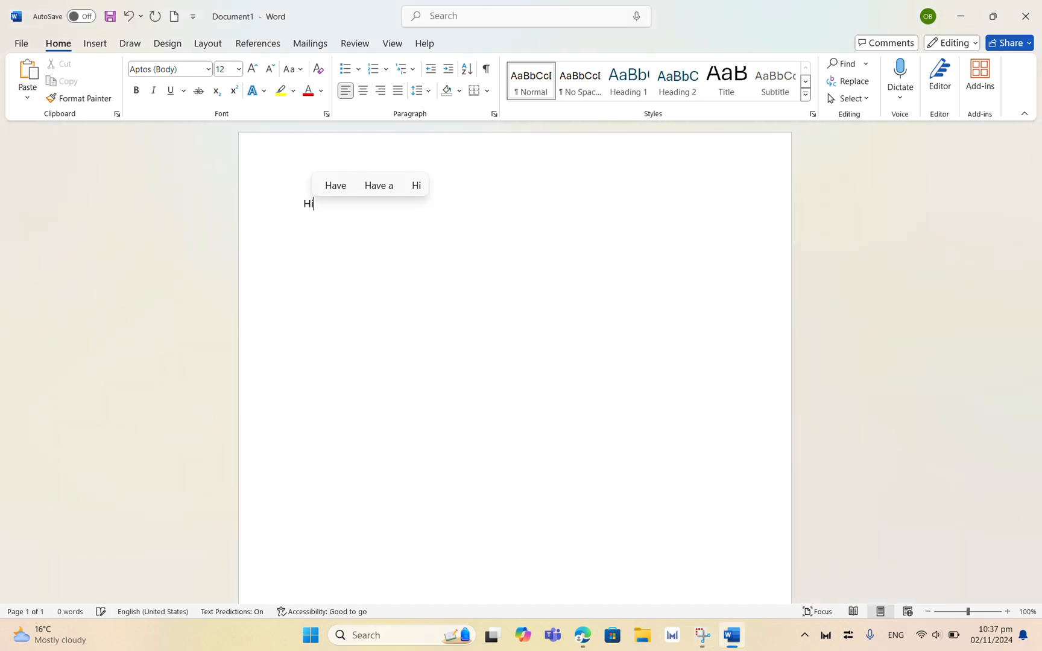
pyautogui.write(' eve')
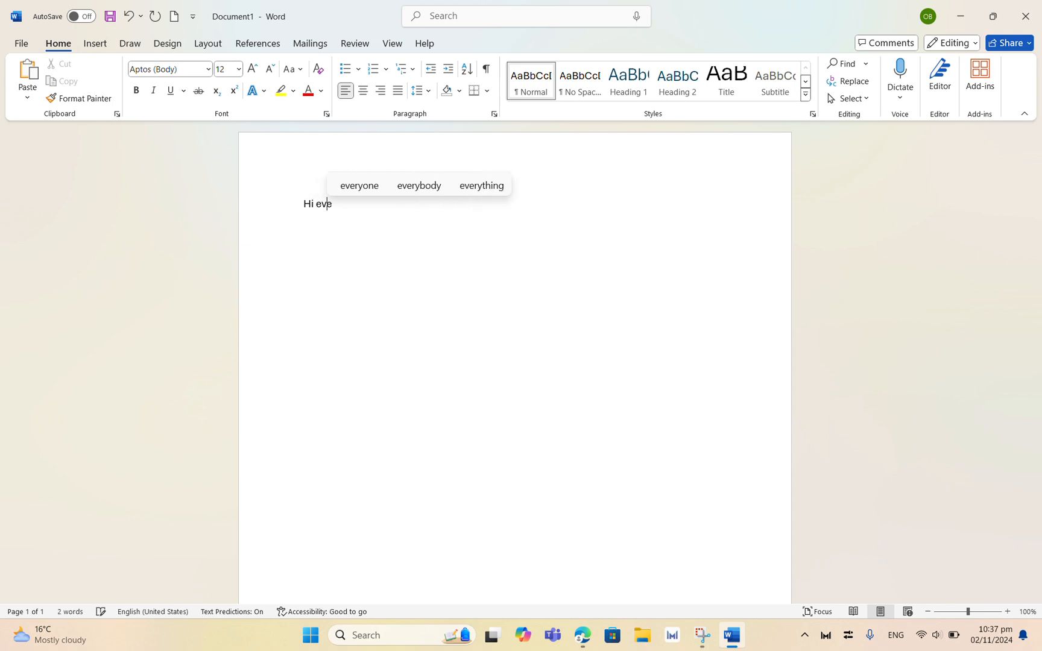
pyautogui.click(358, 187)
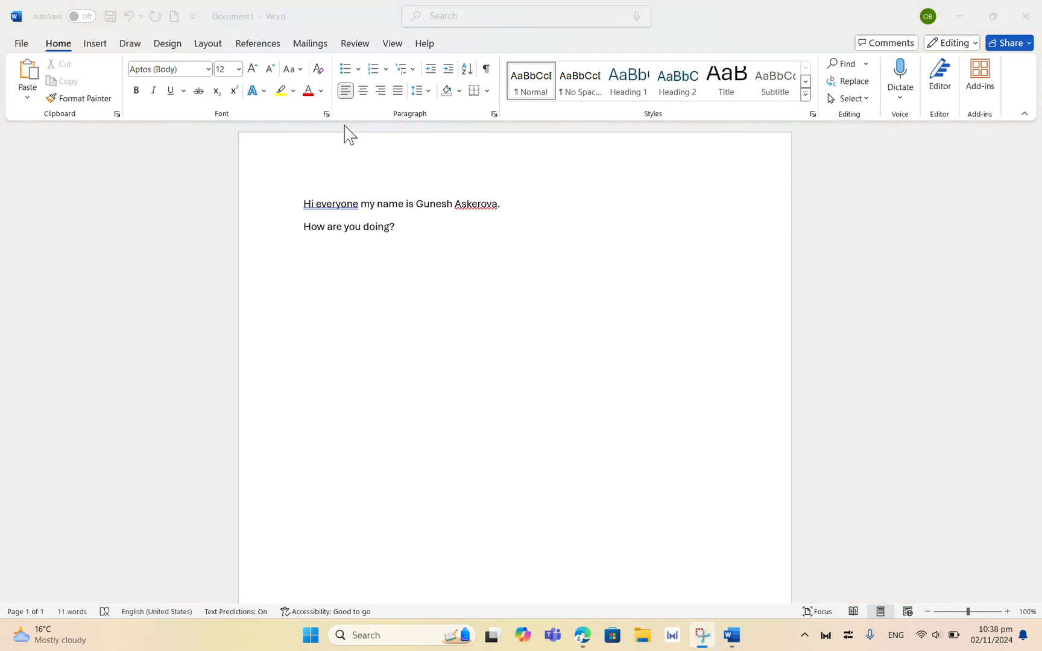
pyautogui.click(445, 229)
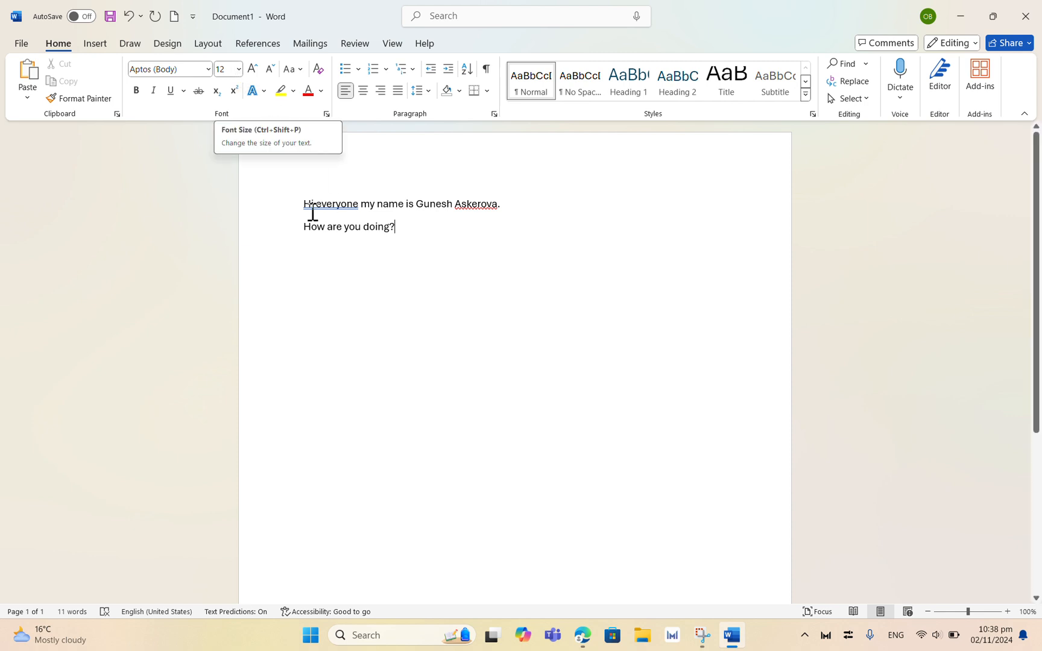
# Step: Select both lines of text and set their font size to 22
pyautogui.moveTo(303, 205); pyautogui.dragTo(416, 249)
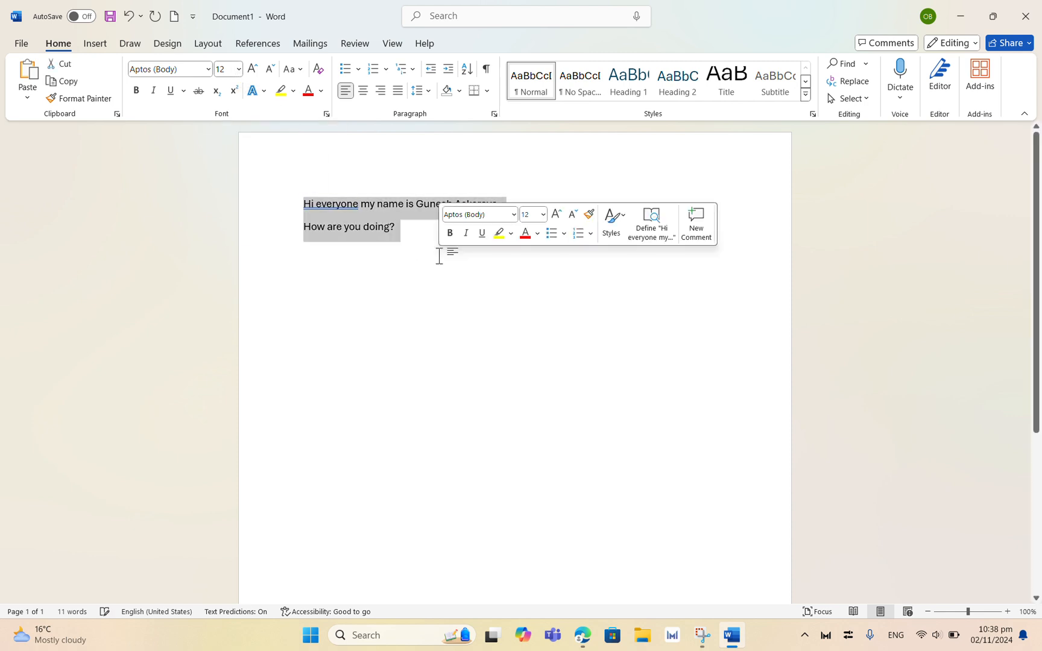
pyautogui.click(239, 70)
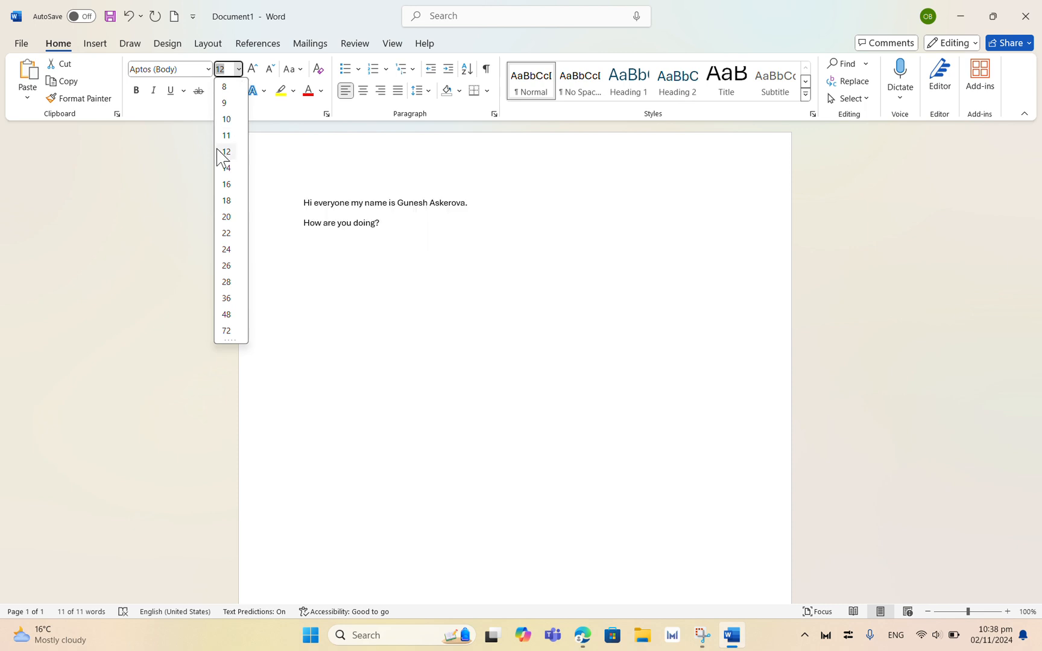
pyautogui.click(227, 234)
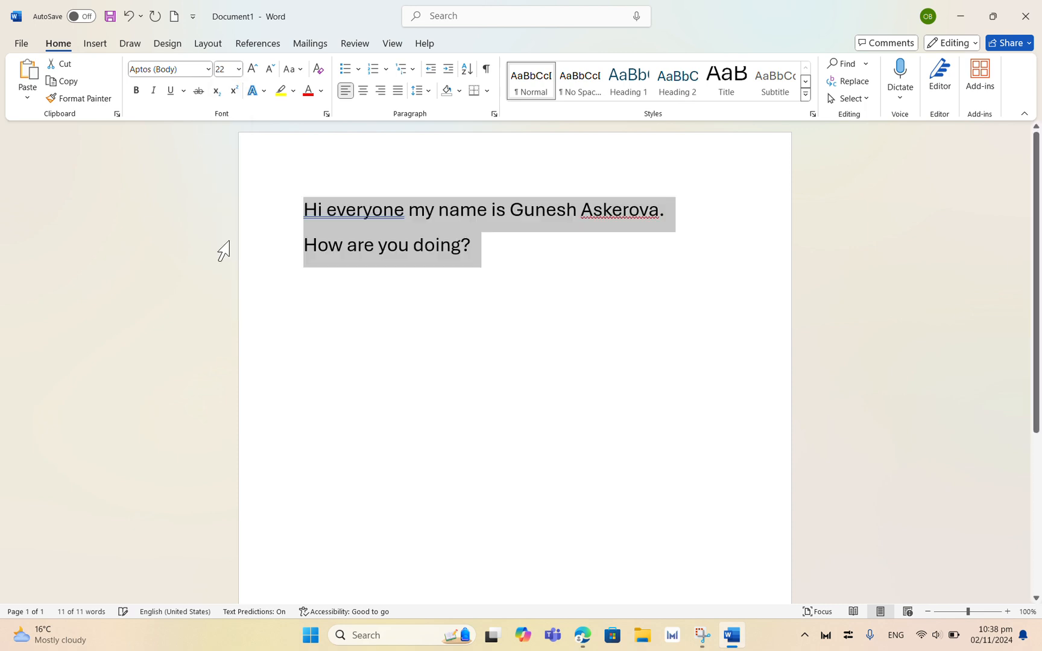
pyautogui.click(488, 375)
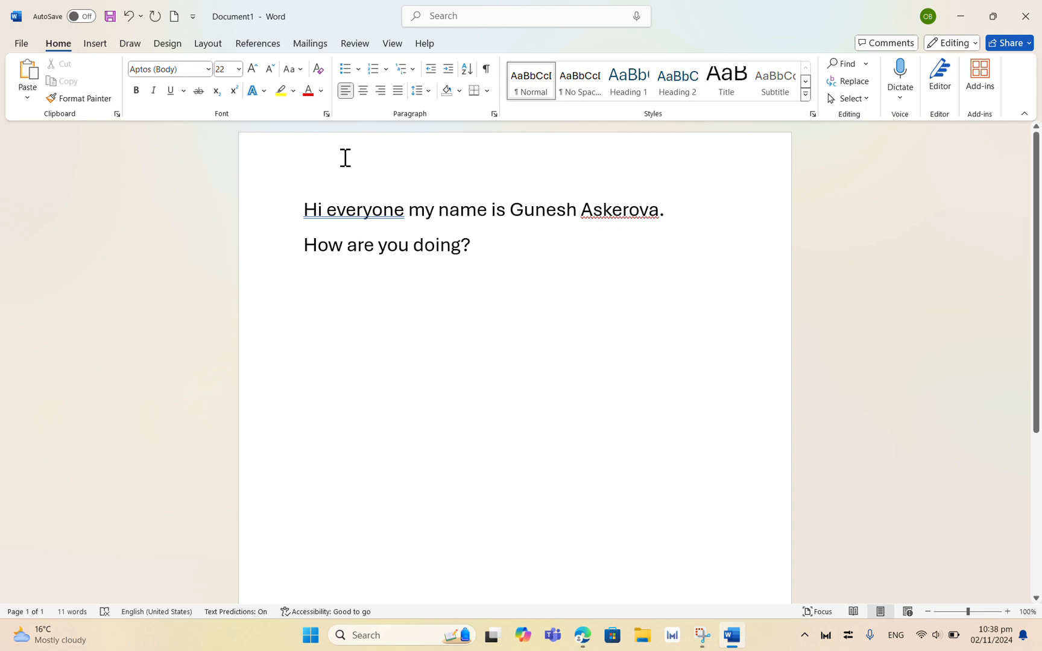
pyautogui.click(208, 68)
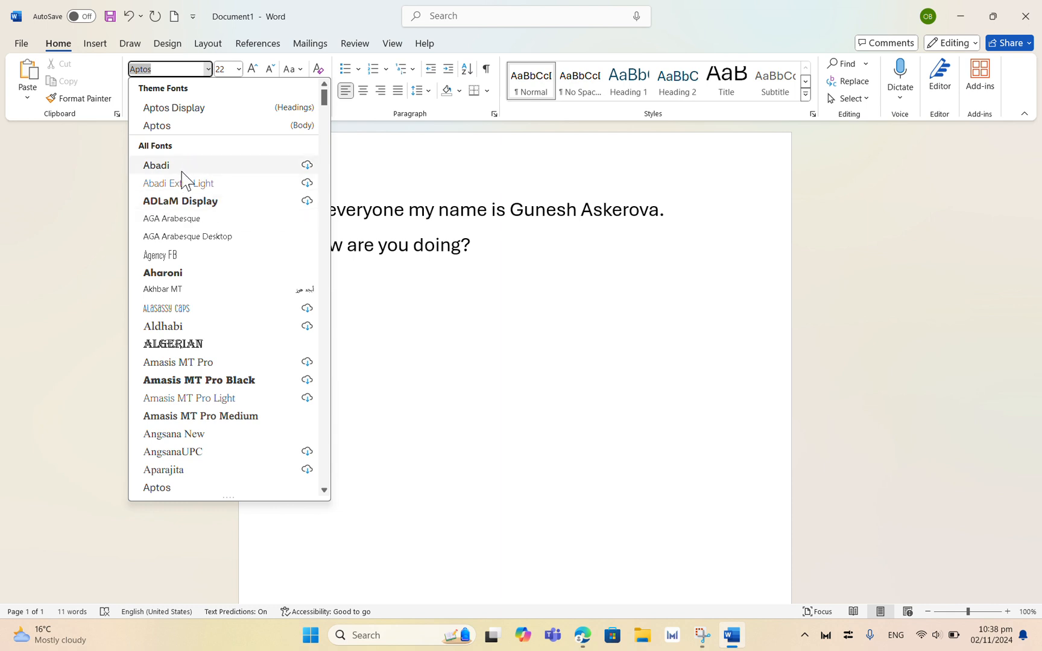
pyautogui.press('Escape')
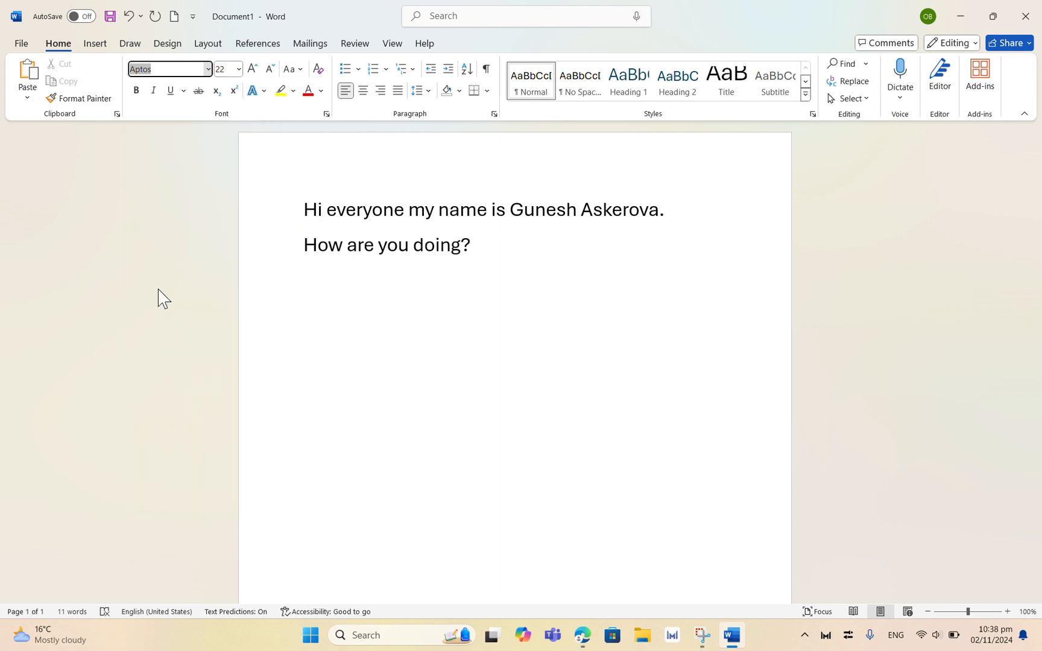
pyautogui.press('Escape')
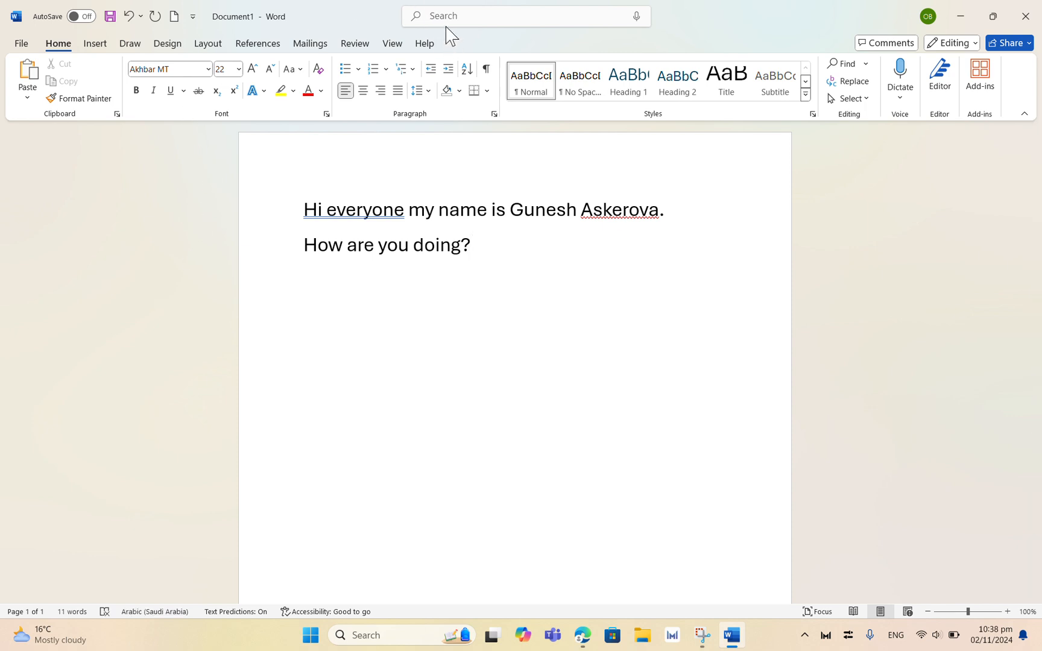
pyautogui.click(445, 26)
# Step: Set the font at the end of the text to Bookman Old Style
pyautogui.click(208, 70)
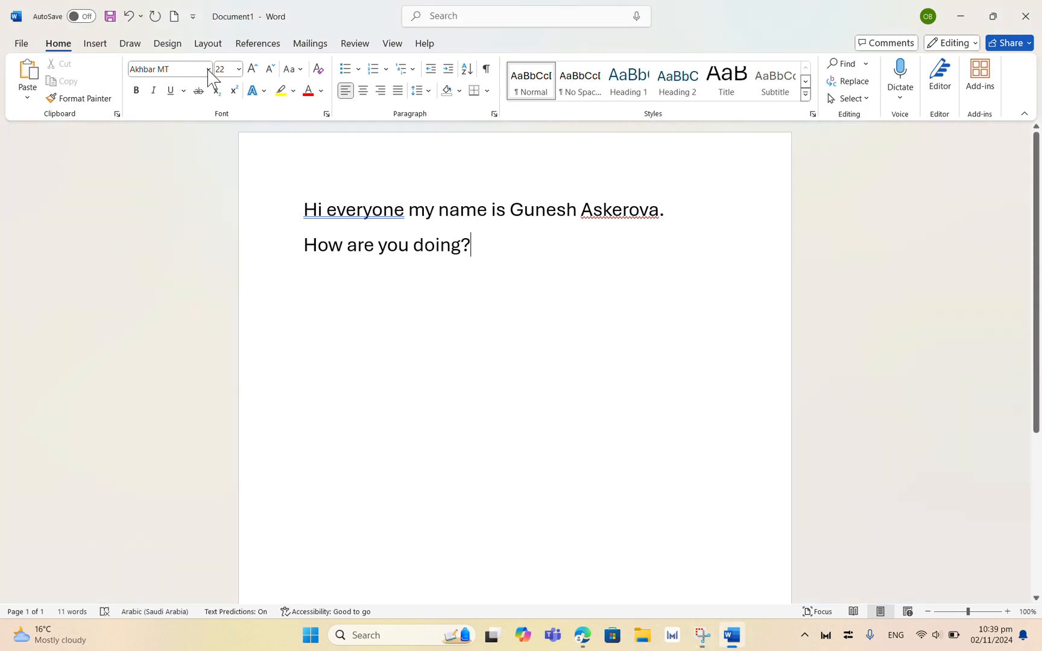
pyautogui.click(208, 69)
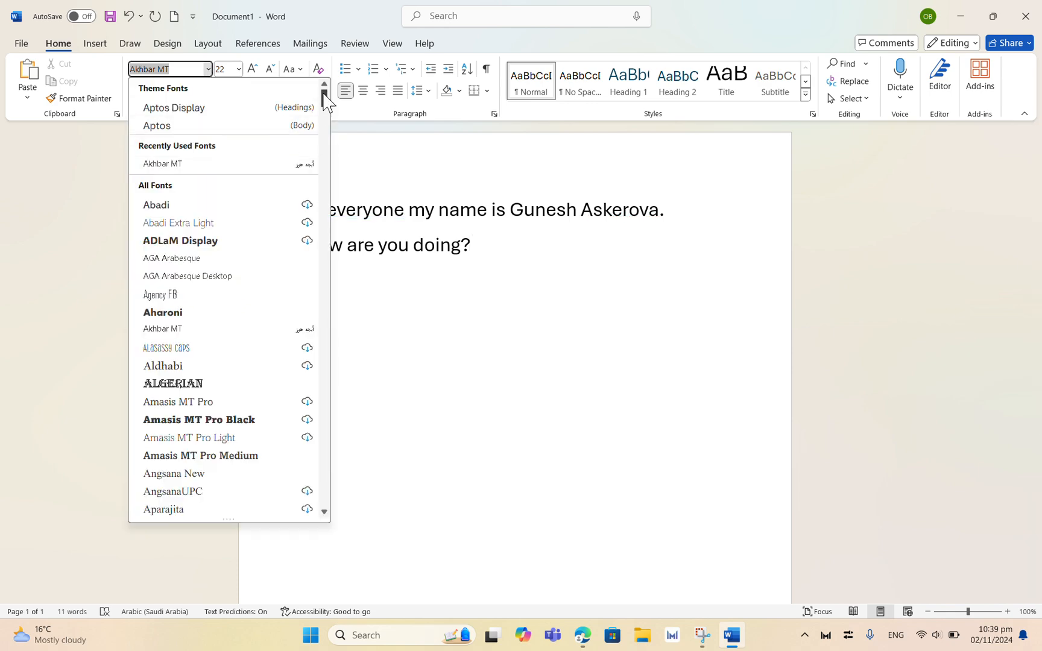
pyautogui.moveTo(323, 98); pyautogui.dragTo(310, 60)
pyautogui.moveTo(324, 102); pyautogui.dragTo(292, 143)
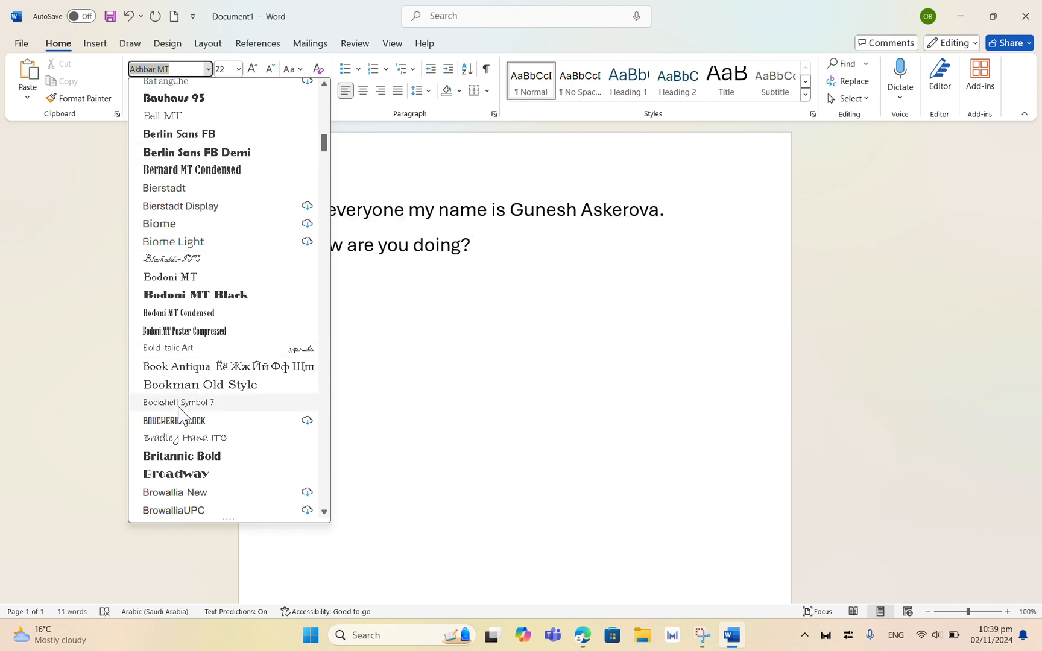
pyautogui.click(214, 384)
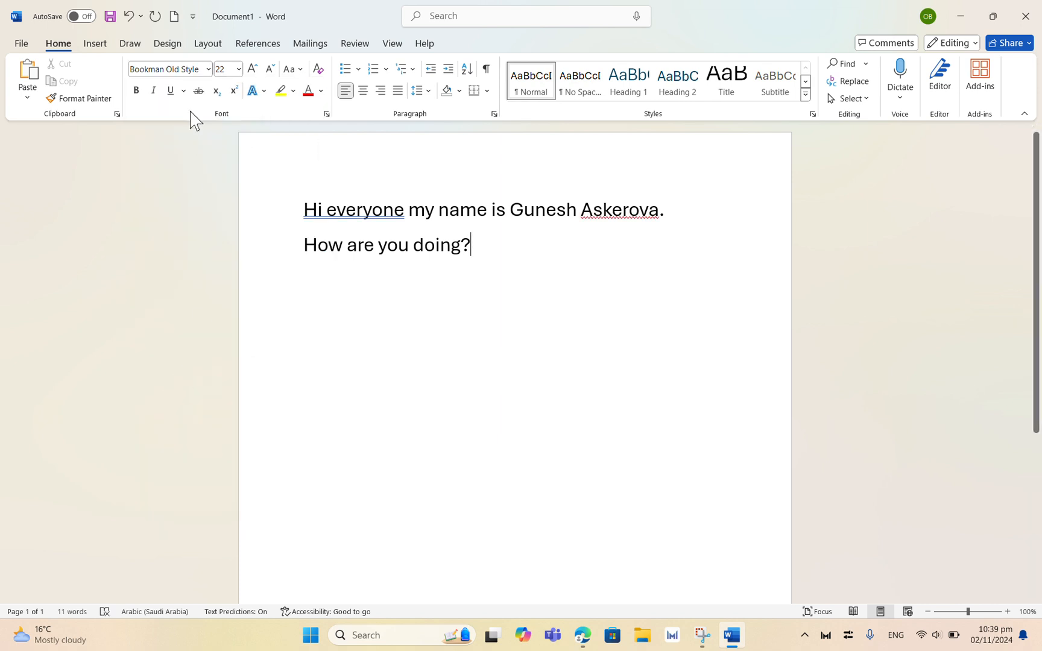
pyautogui.click(209, 73)
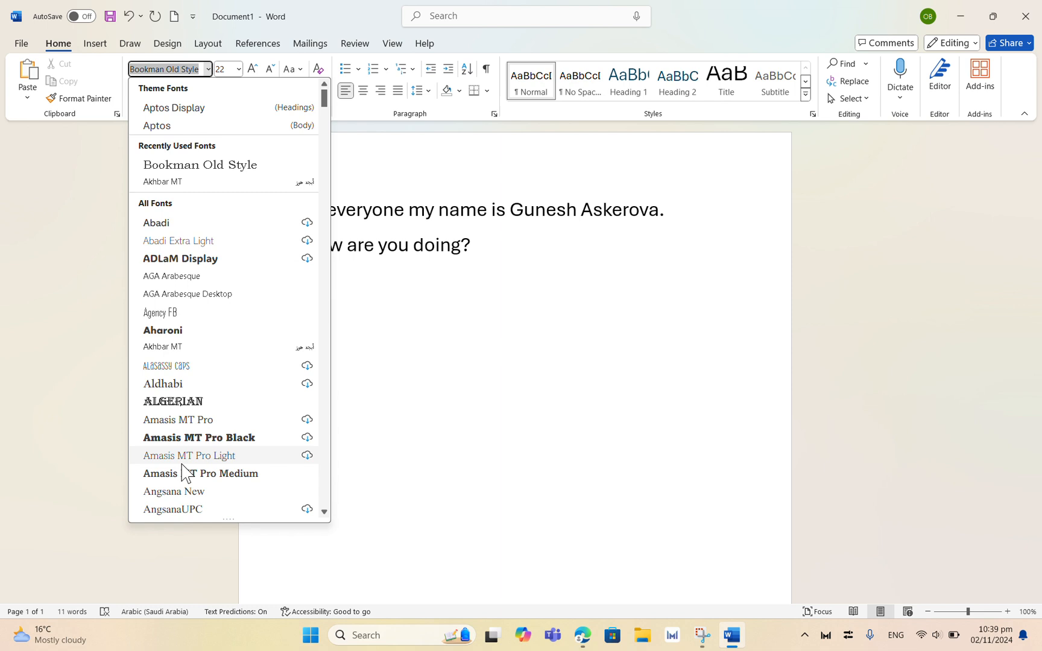
pyautogui.click(386, 470)
pyautogui.click(450, 35)
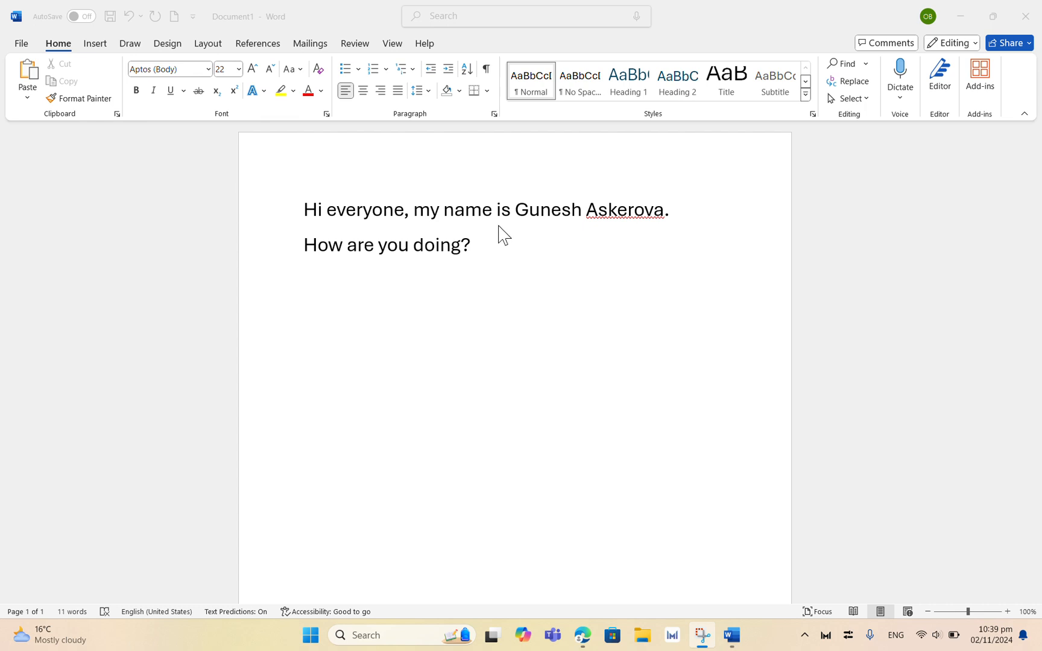
# Step: Add a third line and dictate "Hi everyone how are you doing?" into it
pyautogui.click(480, 253)
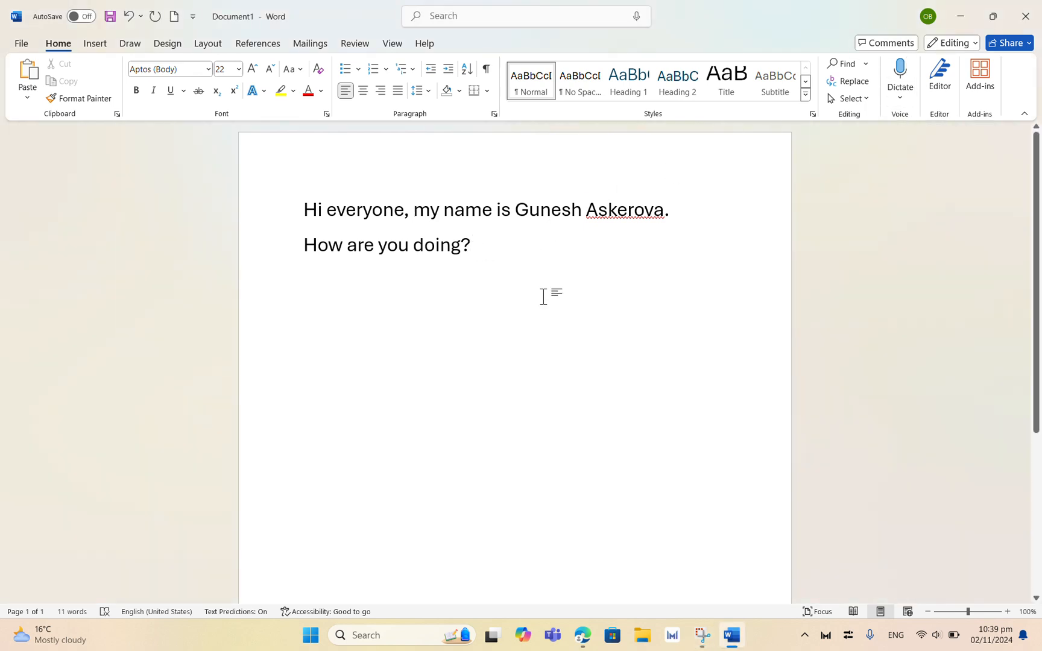
pyautogui.press('Return')
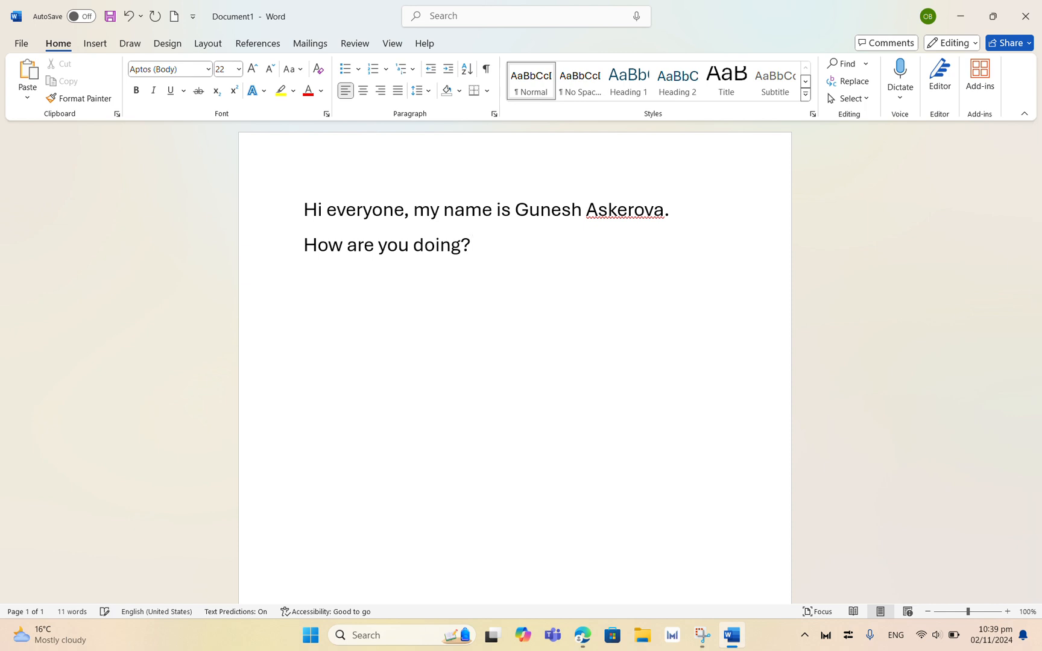
pyautogui.click(899, 79)
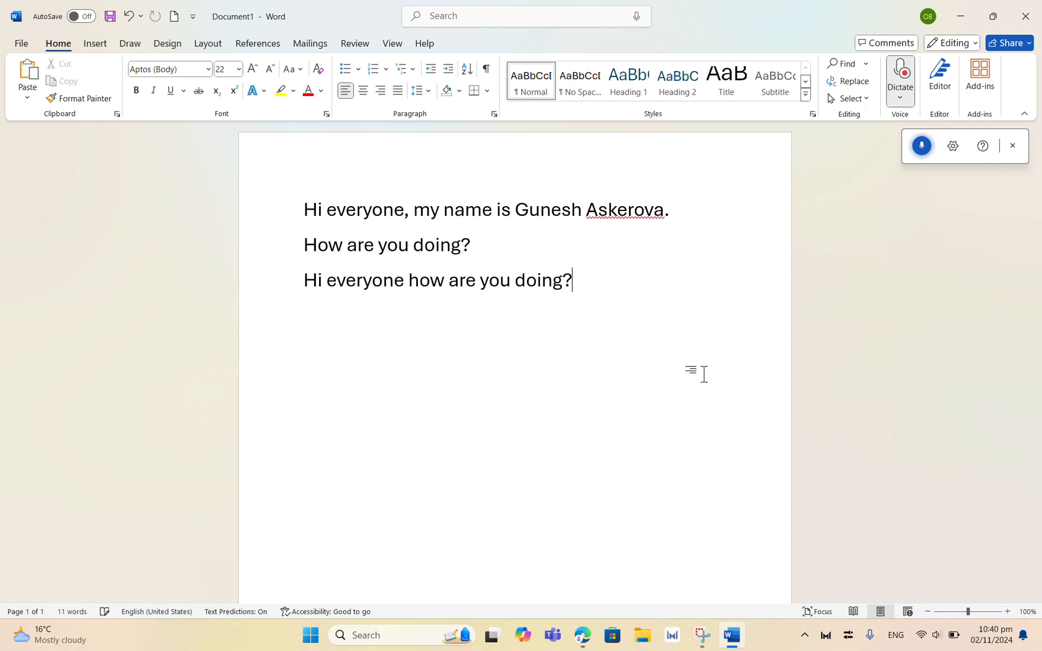
pyautogui.click(922, 146)
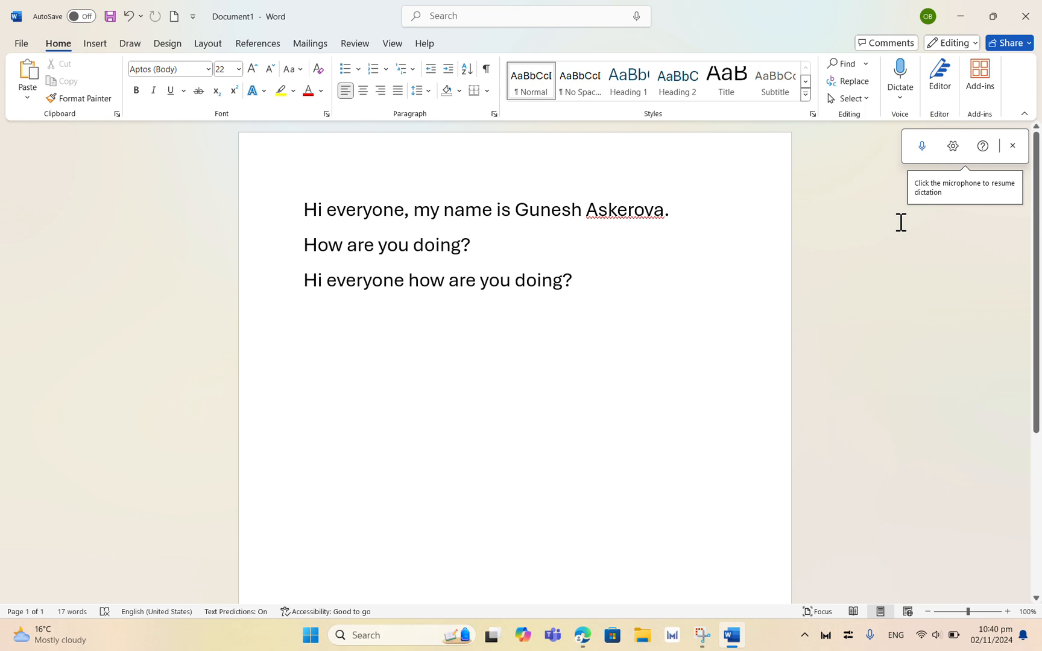
pyautogui.click(1012, 145)
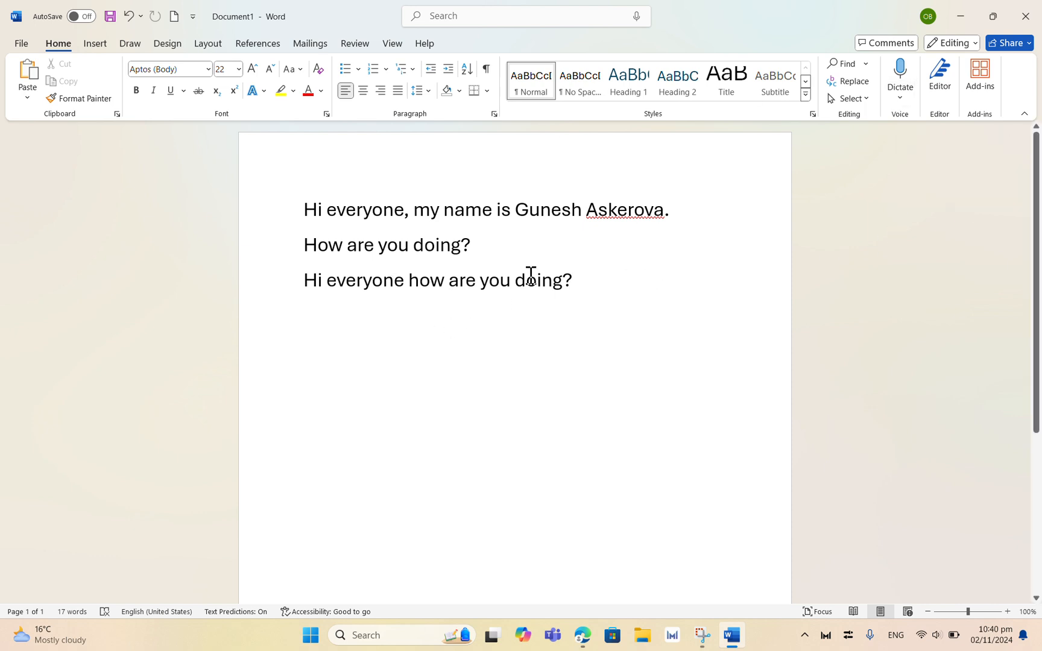
# Step: Select the person's name in the first line and make it bold, italic and underlined
pyautogui.click(447, 27)
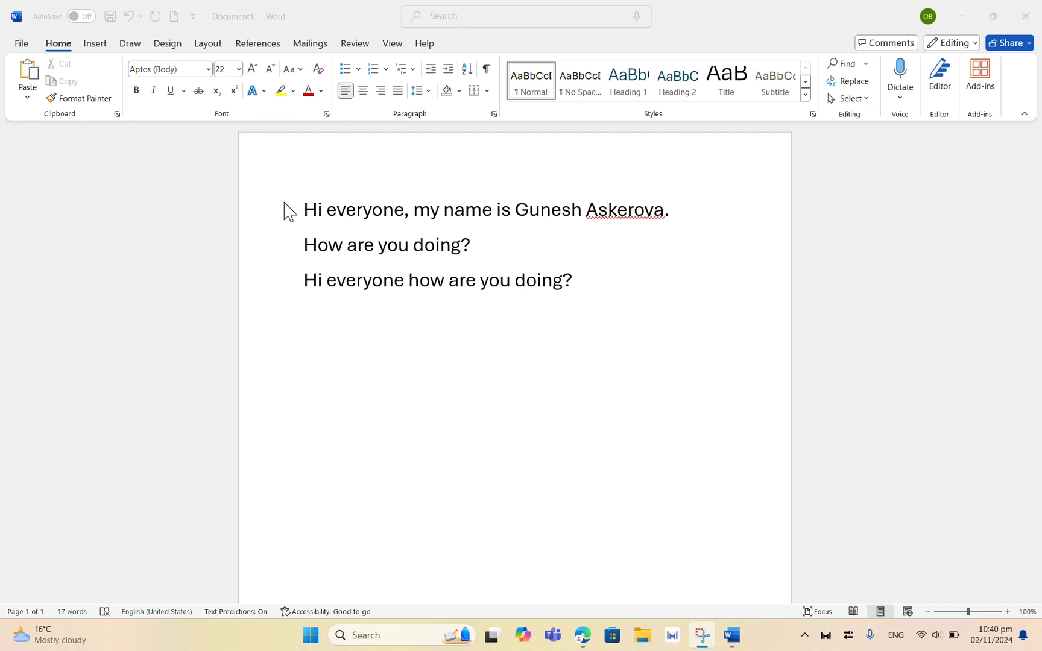
pyautogui.click(302, 205)
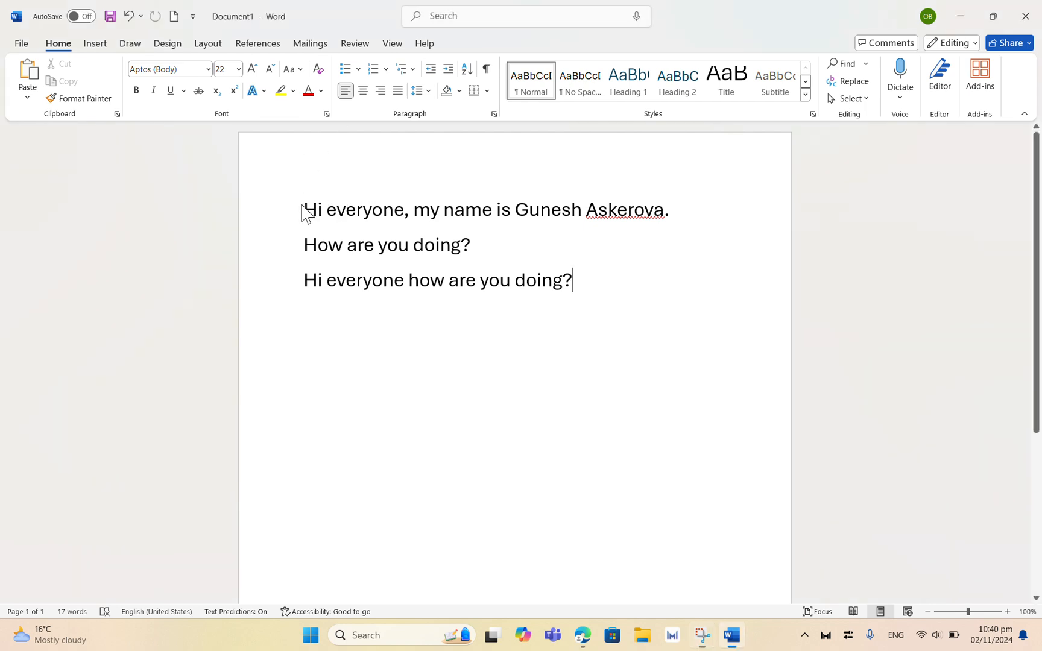
pyautogui.moveTo(308, 209); pyautogui.dragTo(636, 218)
pyautogui.click(676, 270)
pyautogui.moveTo(514, 210); pyautogui.dragTo(664, 212)
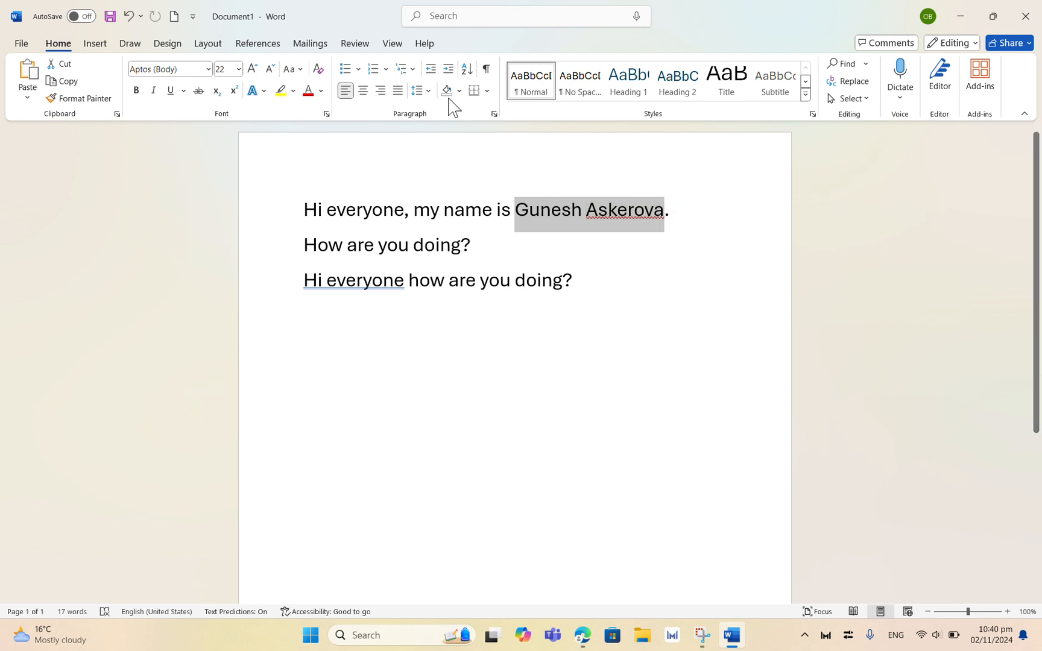
pyautogui.click(137, 94)
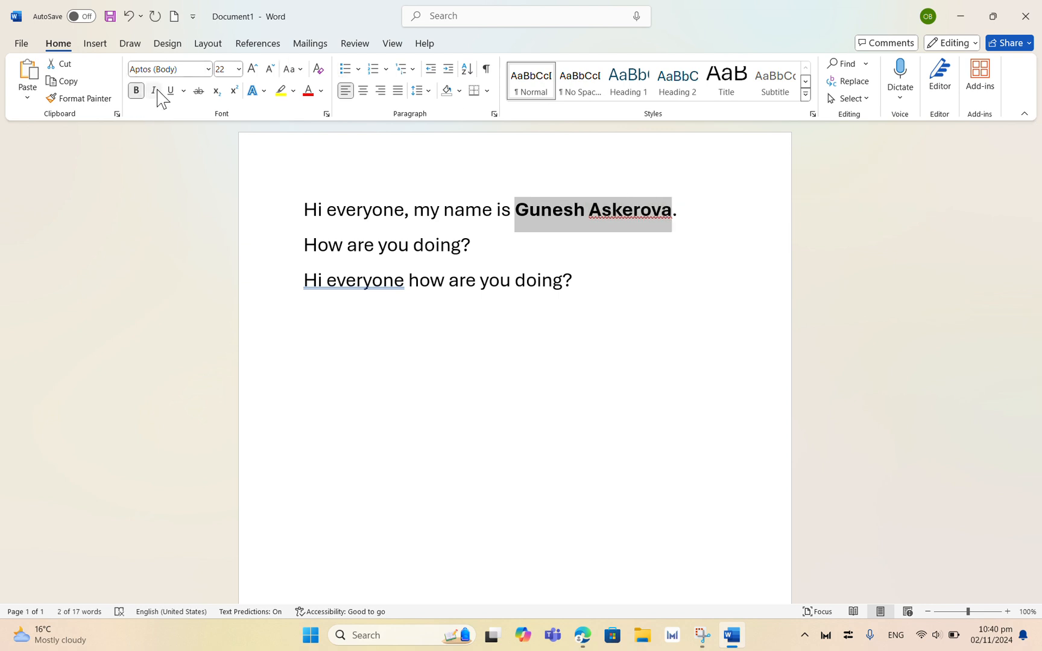
pyautogui.click(155, 92)
pyautogui.click(170, 91)
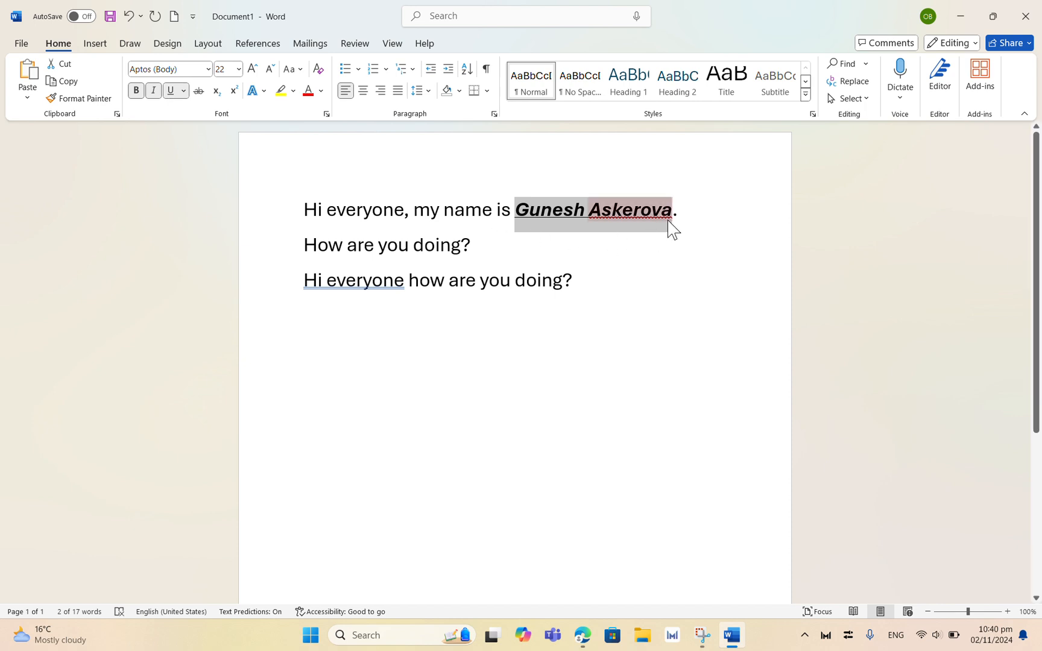
# Step: Try applying a spelling suggestion to the flagged surname in the first line
pyautogui.click(632, 209)
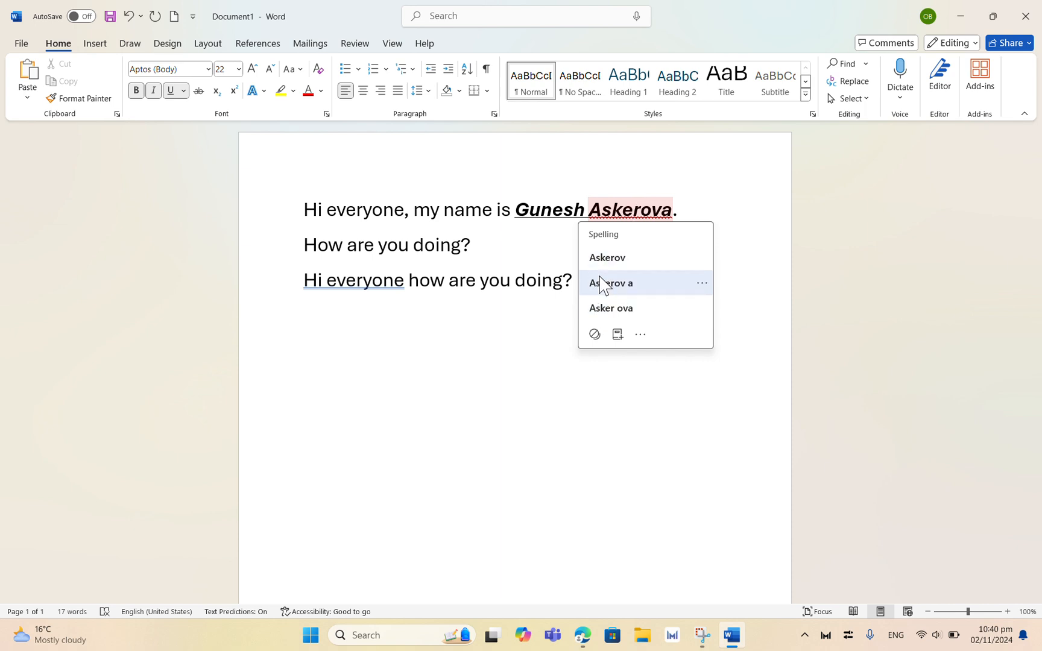
pyautogui.click(603, 283)
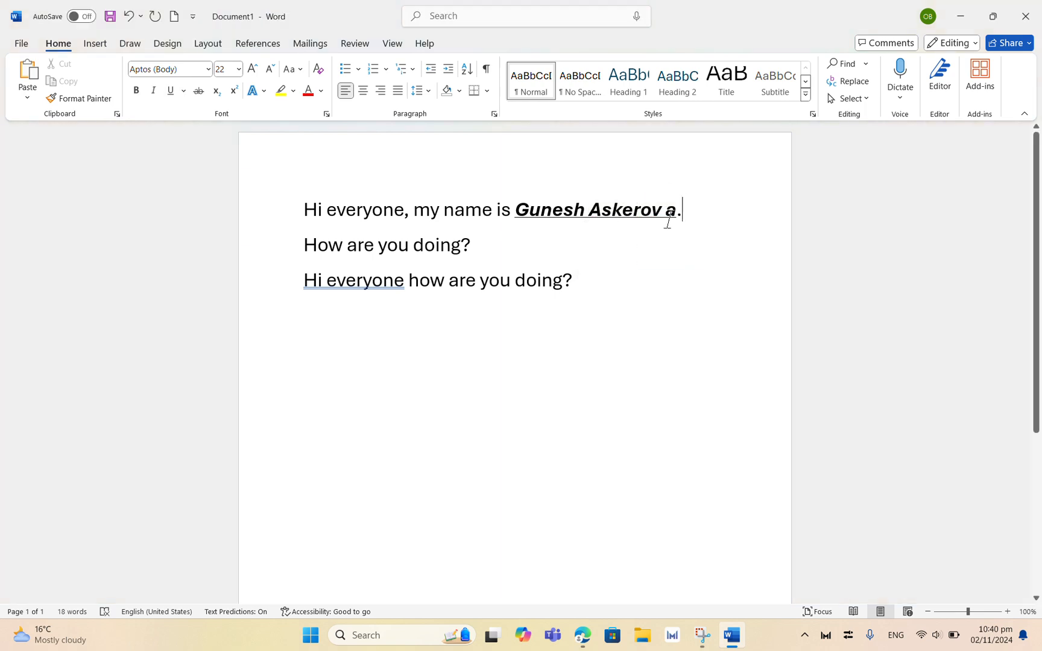
pyautogui.click(663, 222)
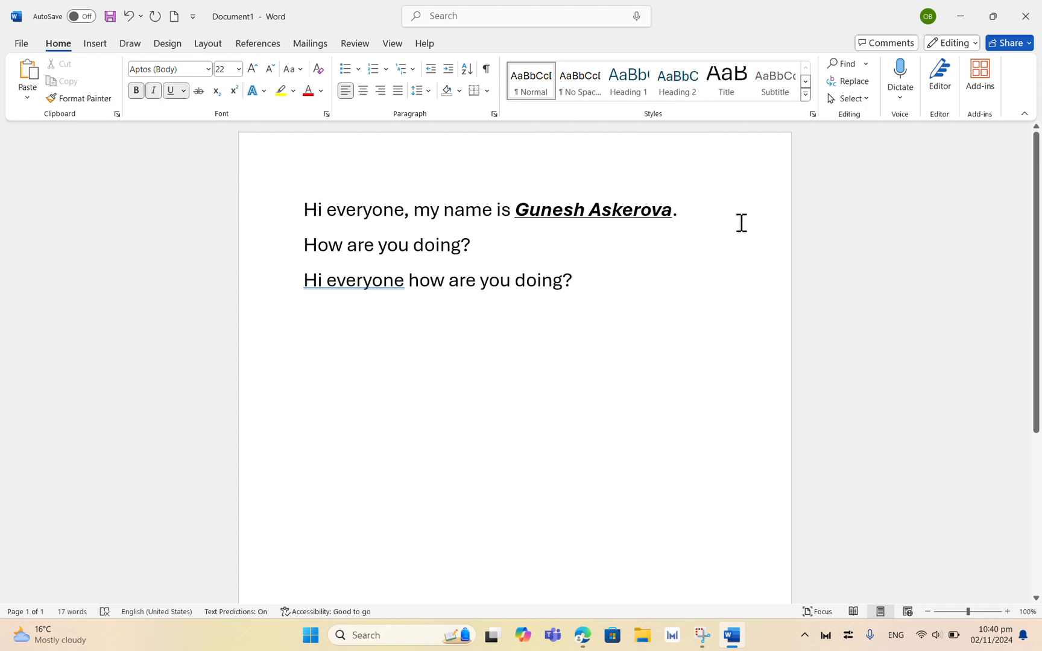
pyautogui.click(698, 233)
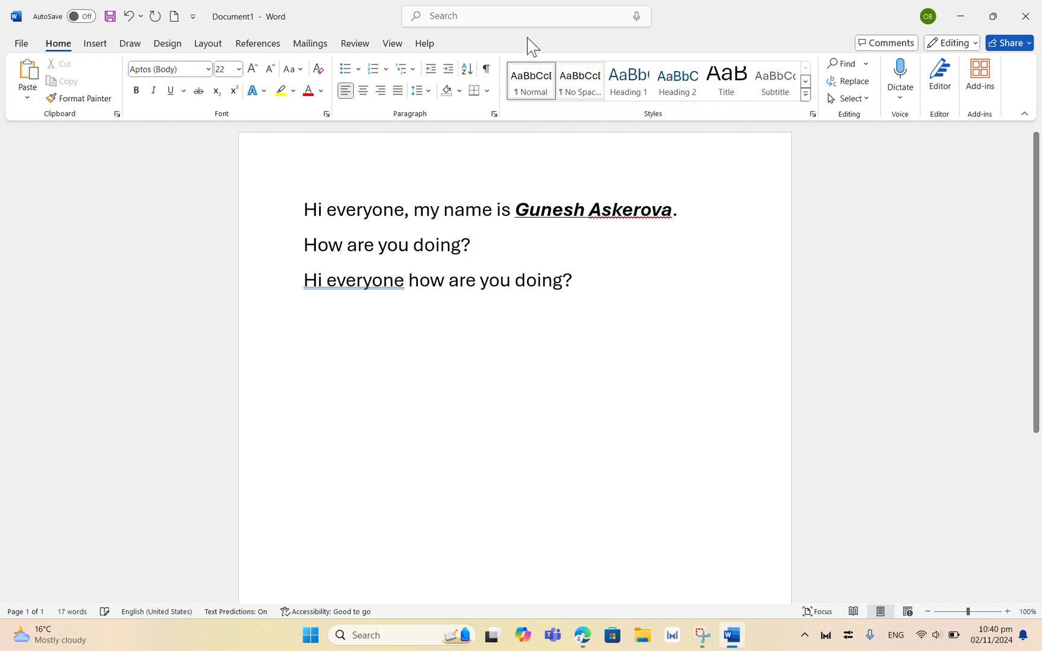
pyautogui.click(446, 19)
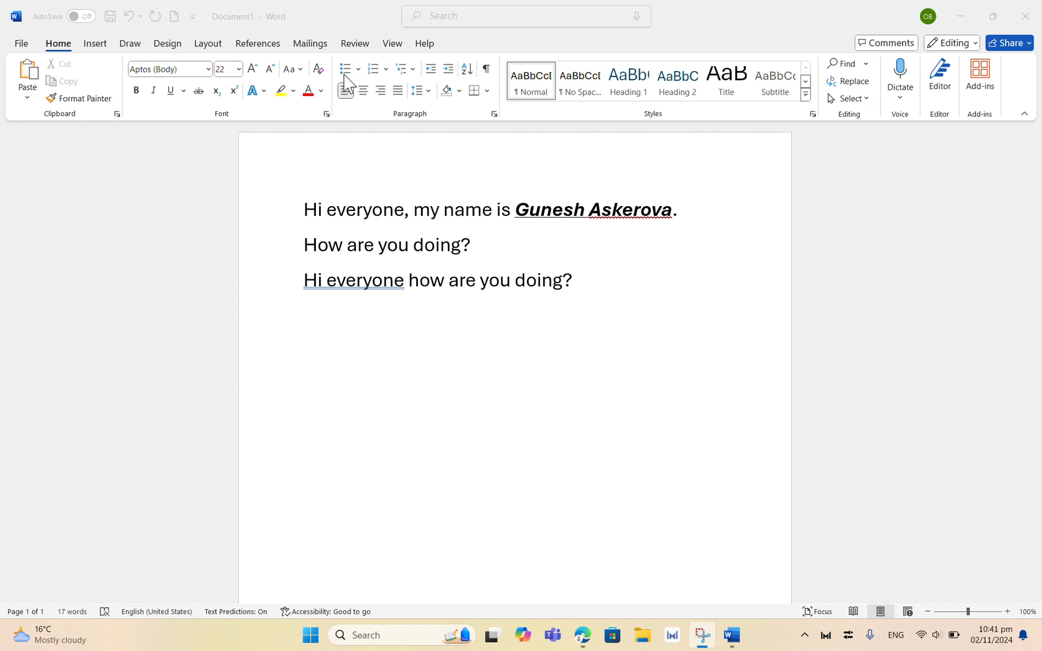
# Step: Select all three lines and format them as a bulleted list
pyautogui.click(302, 209)
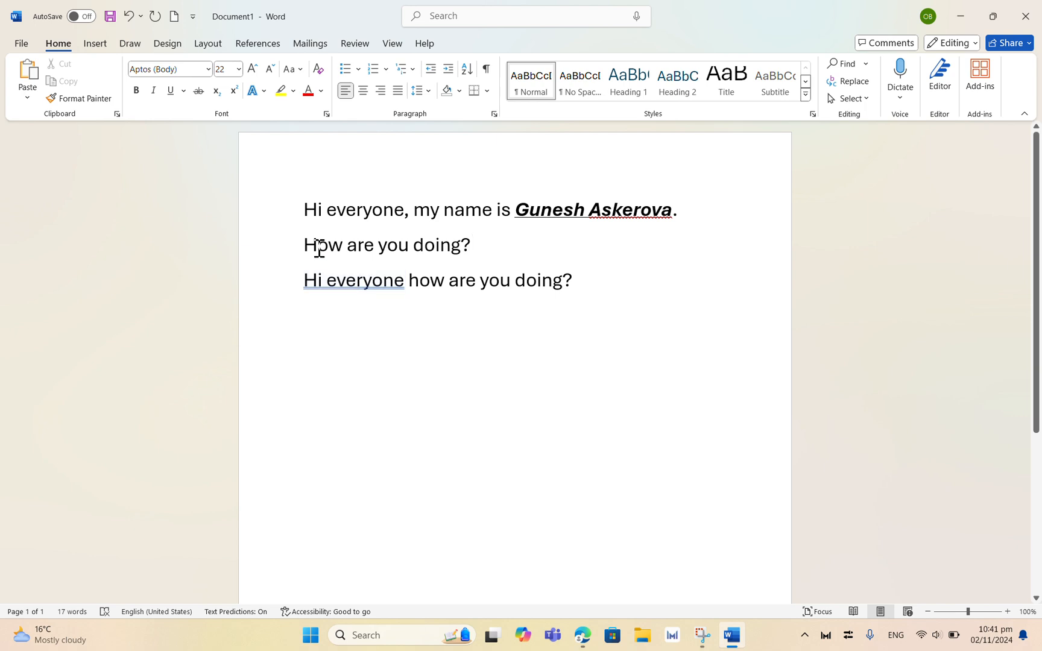
pyautogui.moveTo(304, 208); pyautogui.dragTo(630, 295)
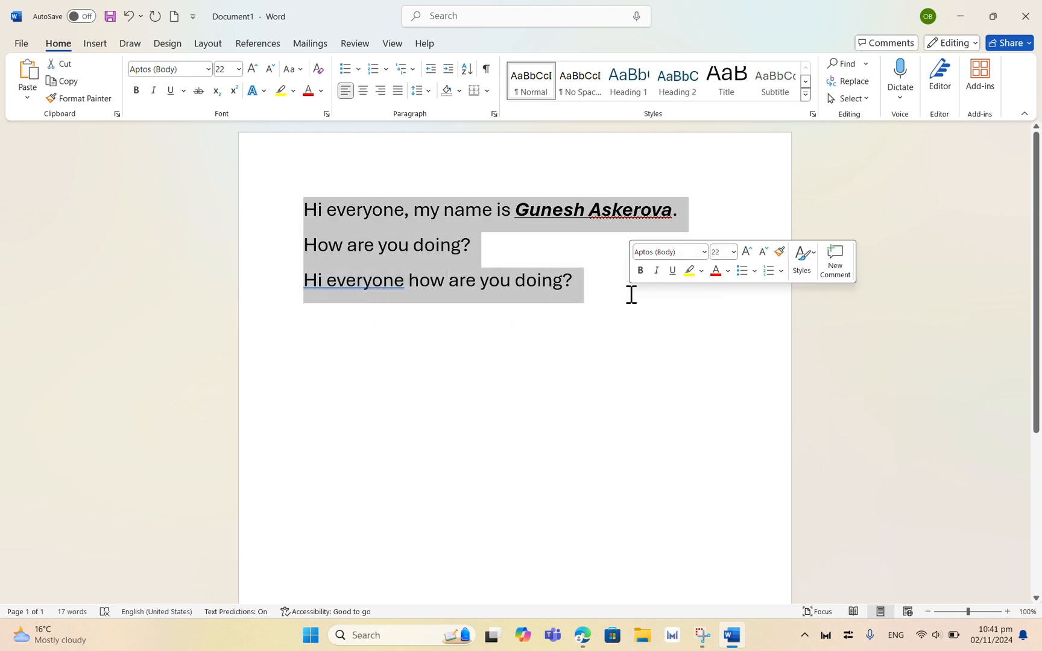
pyautogui.click(345, 68)
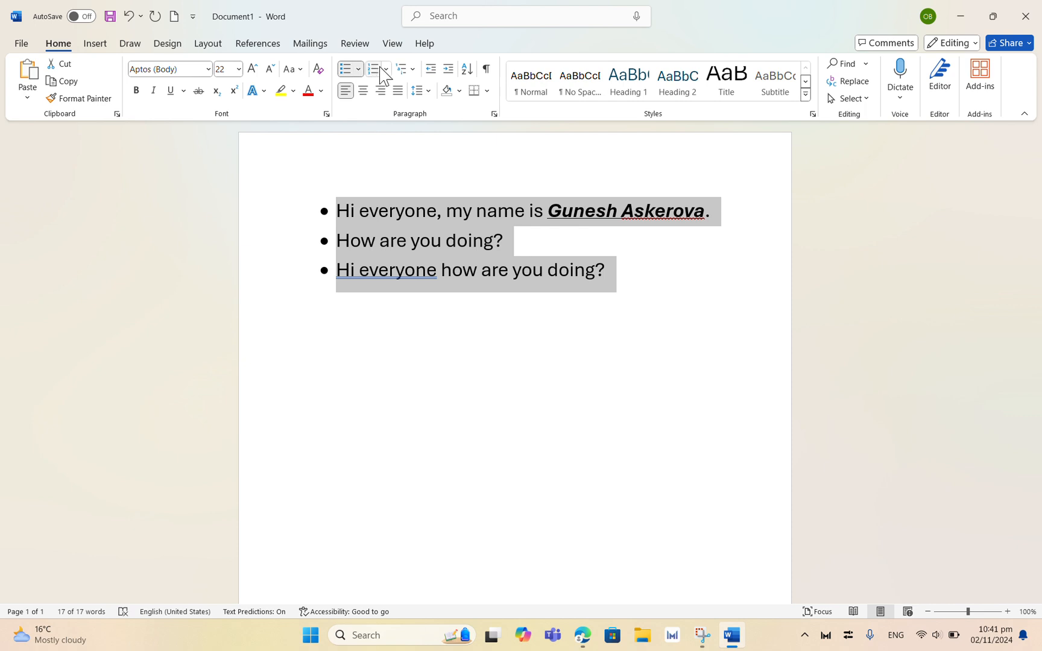
# Step: Try numbered and multilevel list formats on the lines and demote the bullets to the second level
pyautogui.click(377, 70)
pyautogui.click(407, 70)
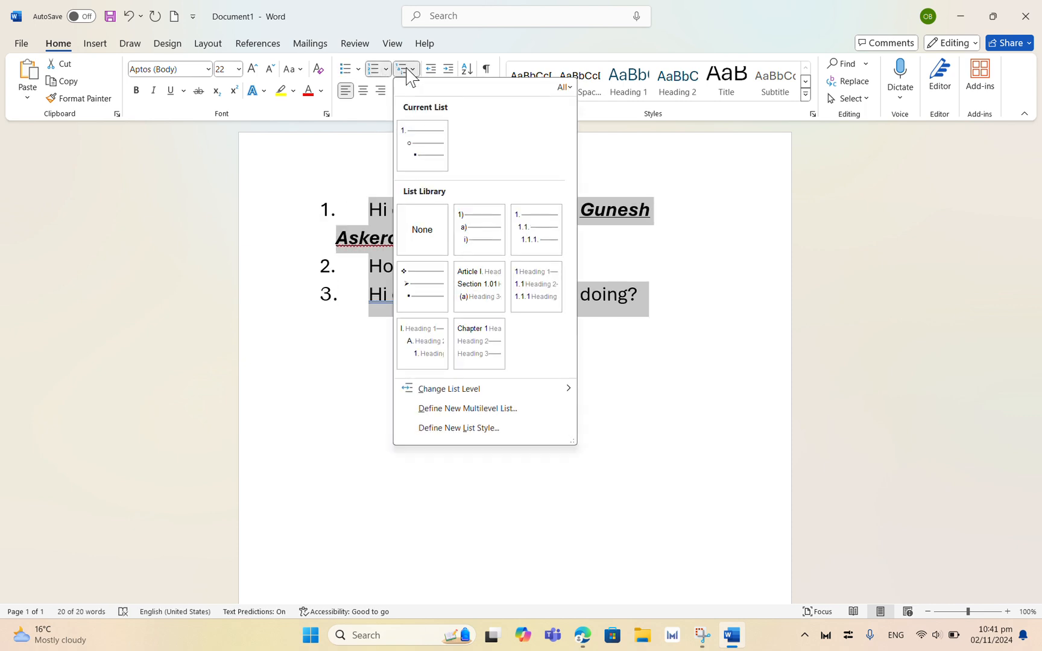
pyautogui.click(358, 69)
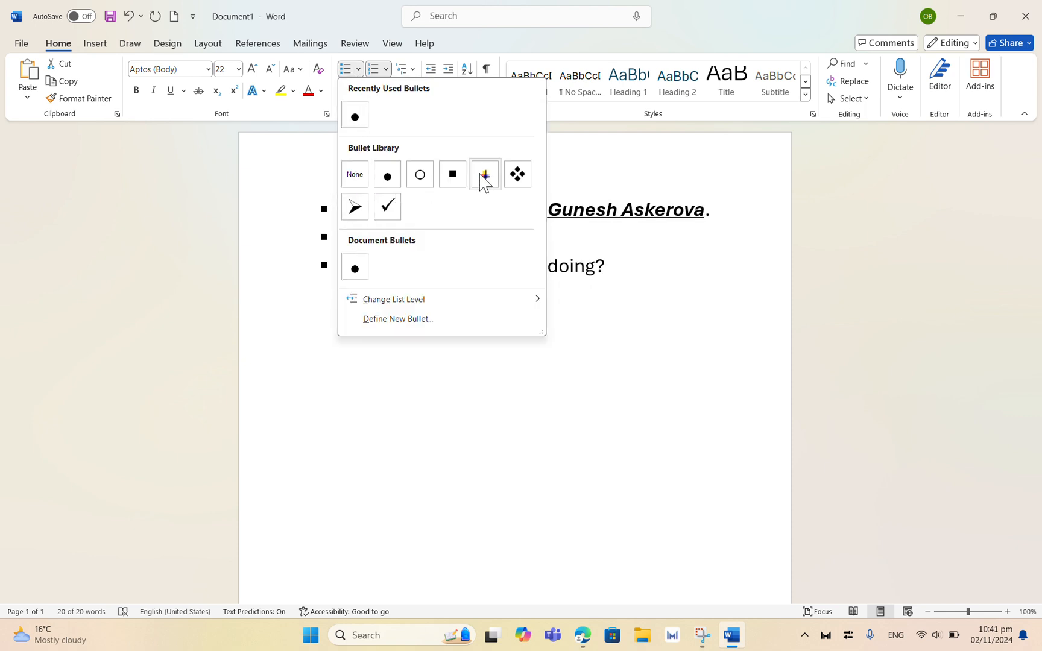
pyautogui.moveTo(485, 301)
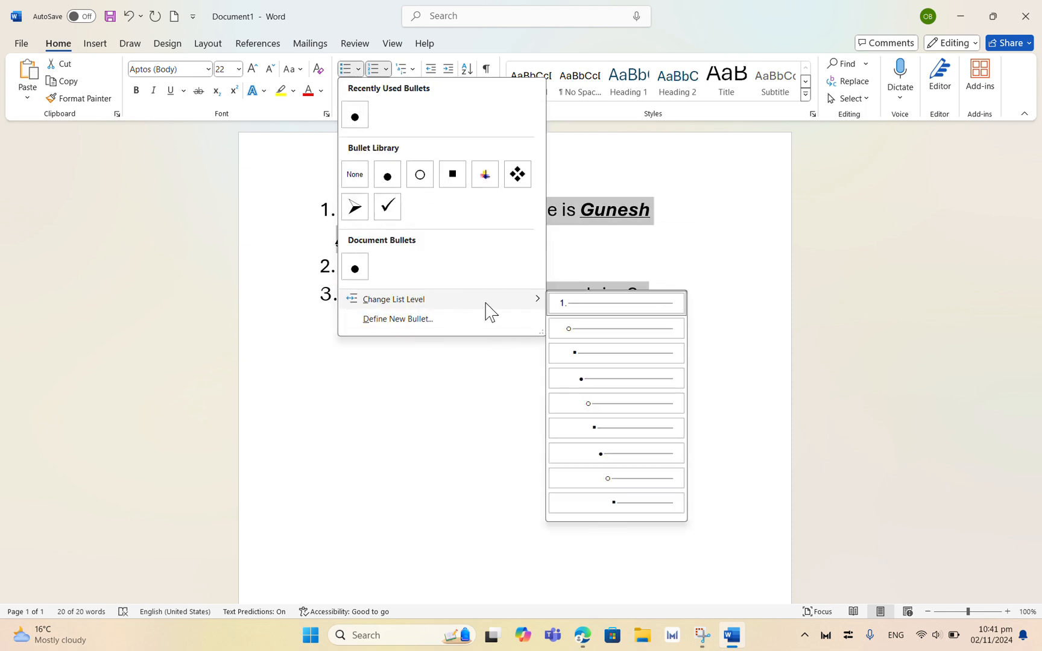
pyautogui.click(567, 328)
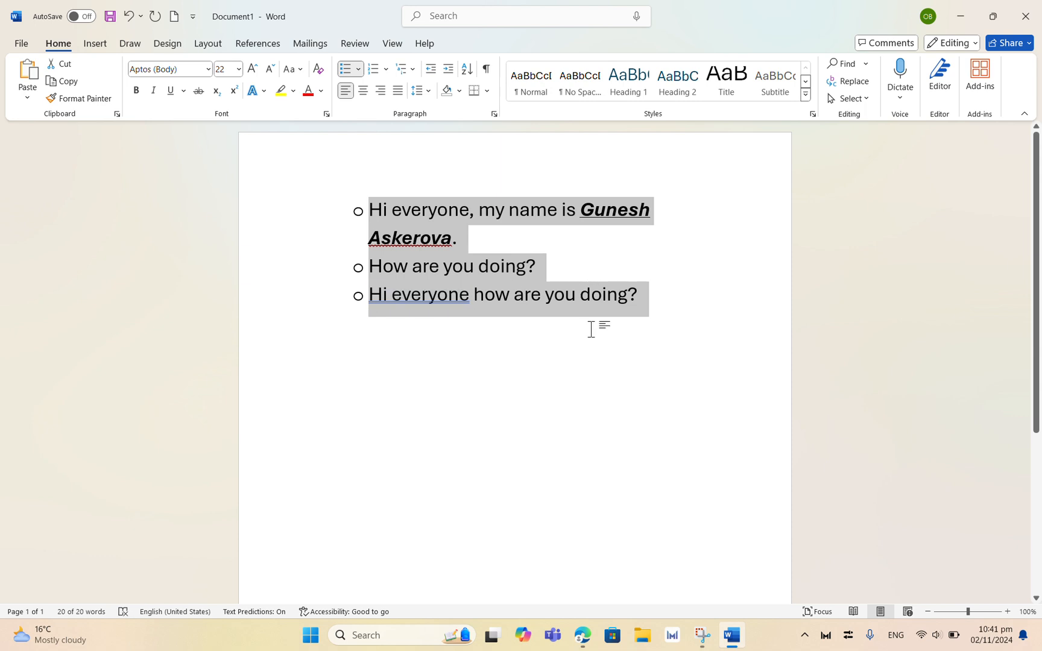
# Step: Apply numbering to the whole document and undo it
pyautogui.click(456, 365)
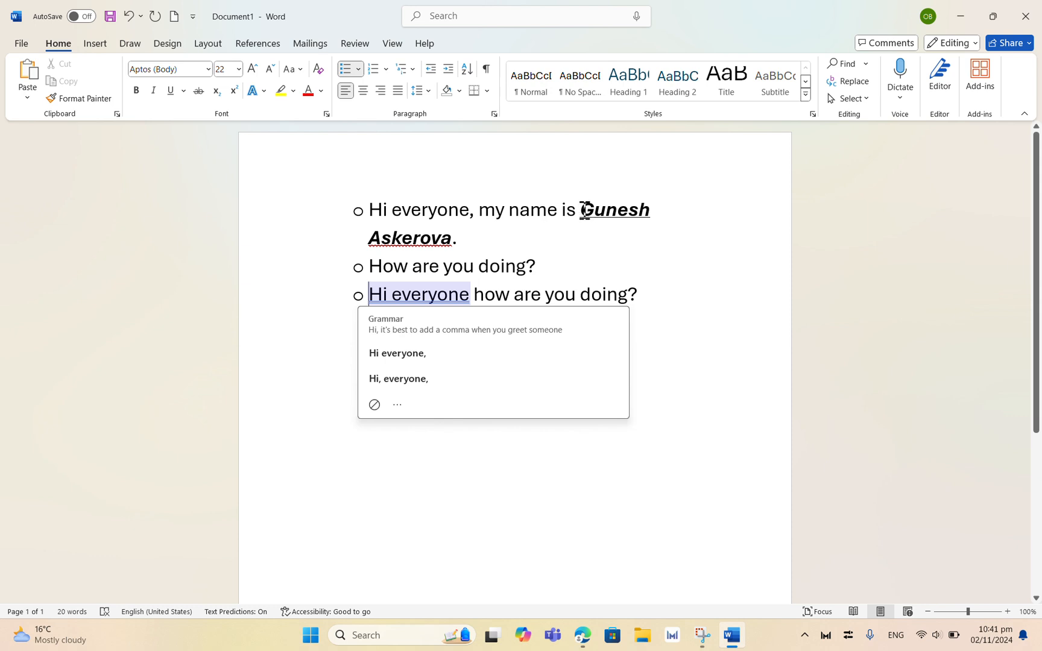
pyautogui.press('Escape')
pyautogui.hotkey('ctrl', 'a')
pyautogui.hotkey('alt', 'h')
pyautogui.press('n')
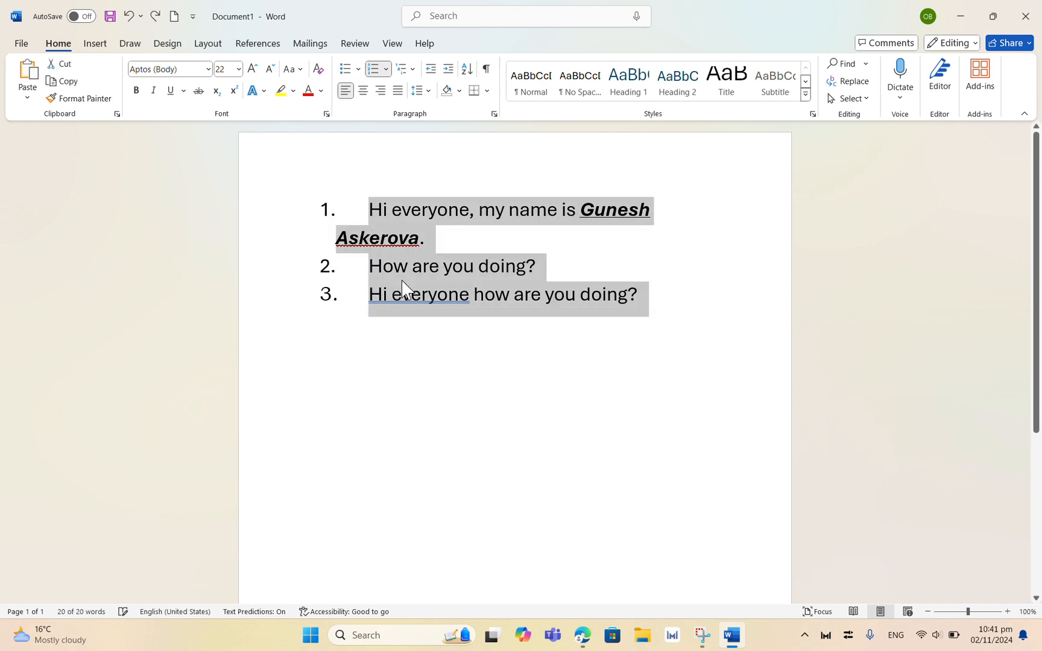
pyautogui.hotkey('ctrl', 'z')
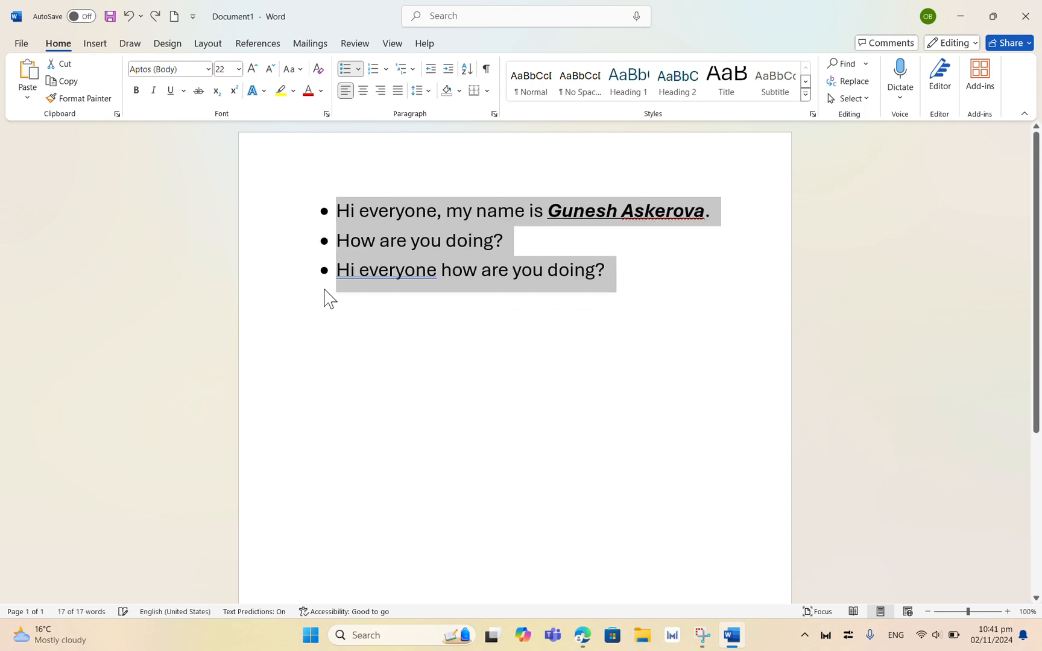
# Step: Select the person's name in the first line and set its font colour to a light blue theme colour
pyautogui.click(642, 266)
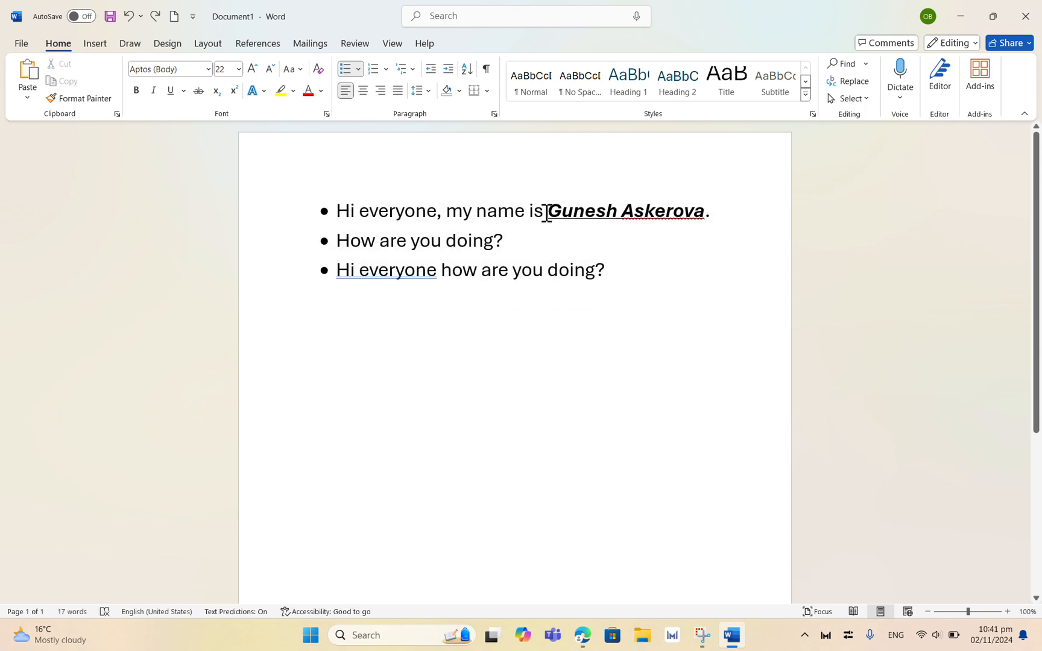
pyautogui.moveTo(546, 212); pyautogui.dragTo(726, 205)
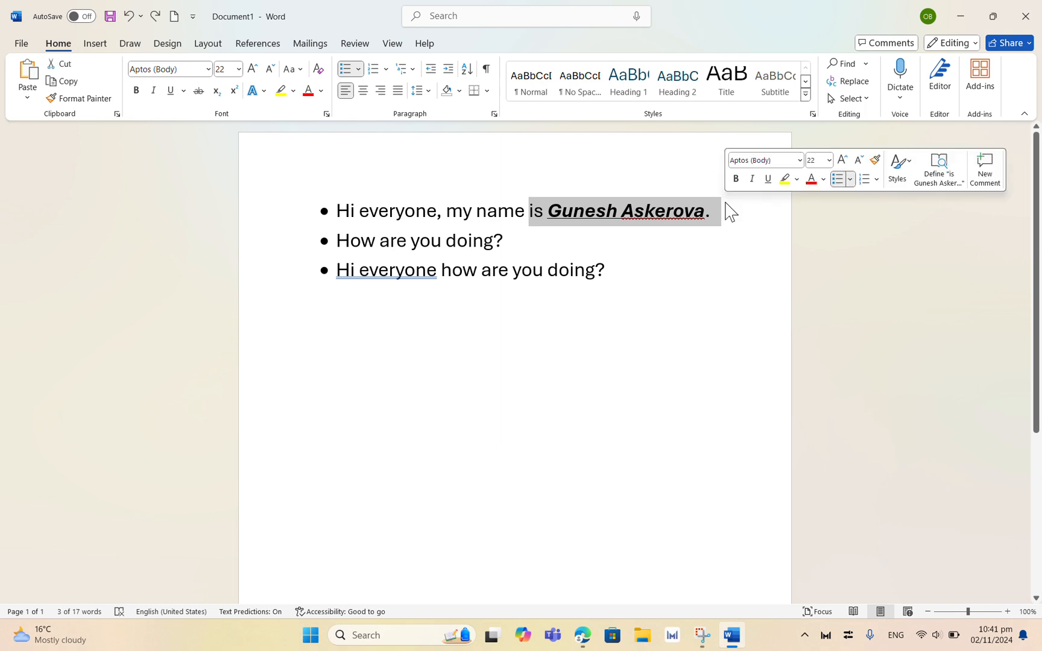
pyautogui.click(548, 220)
pyautogui.moveTo(551, 211); pyautogui.dragTo(711, 217)
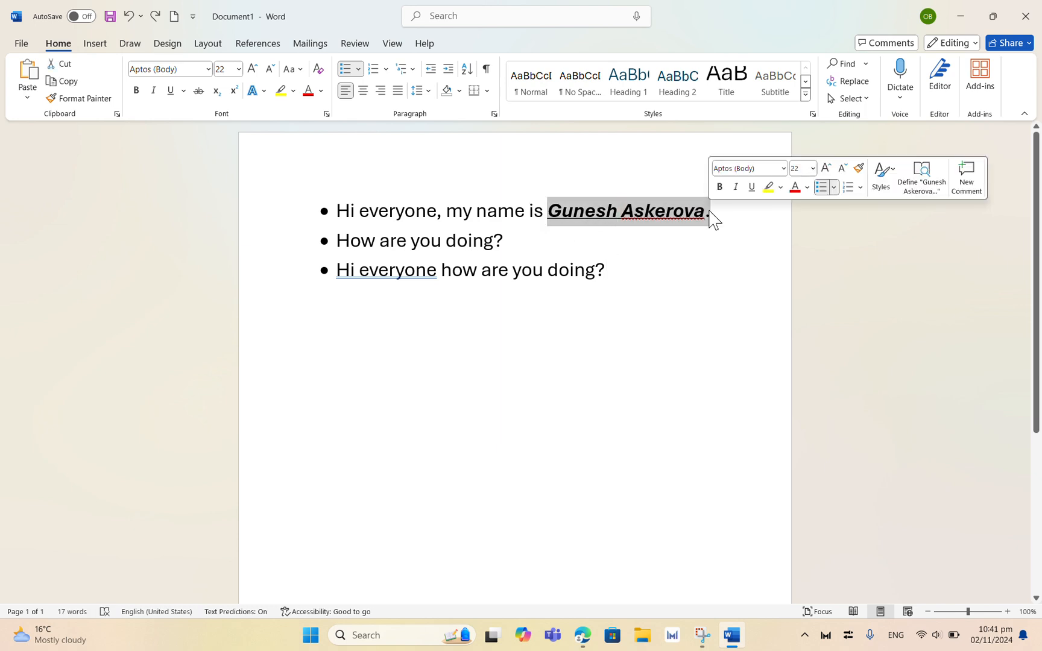
pyautogui.click(320, 91)
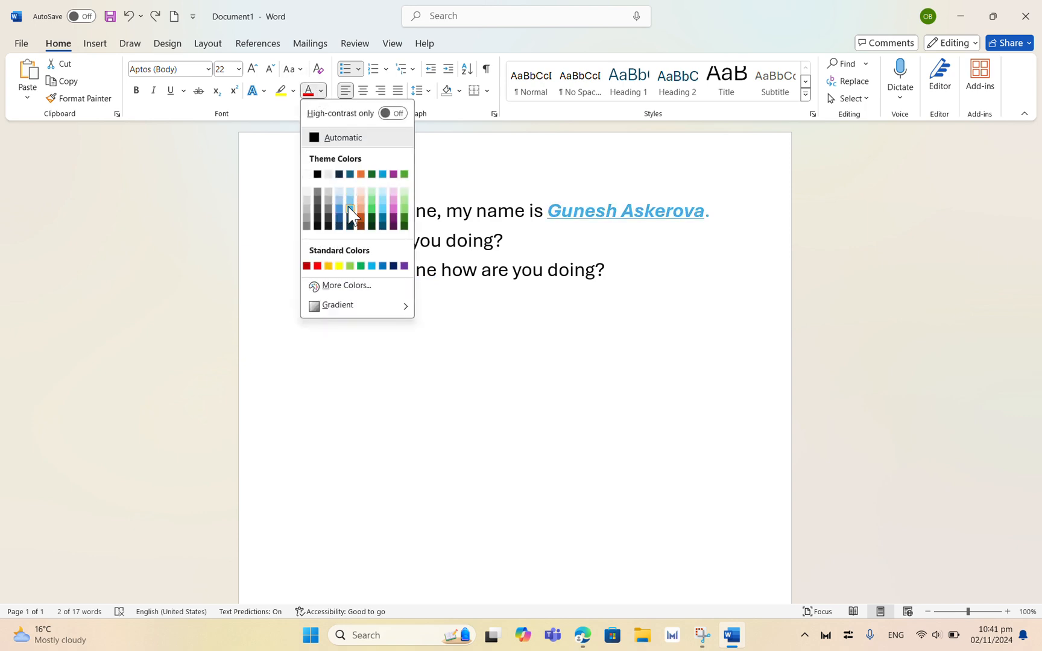
pyautogui.click(348, 207)
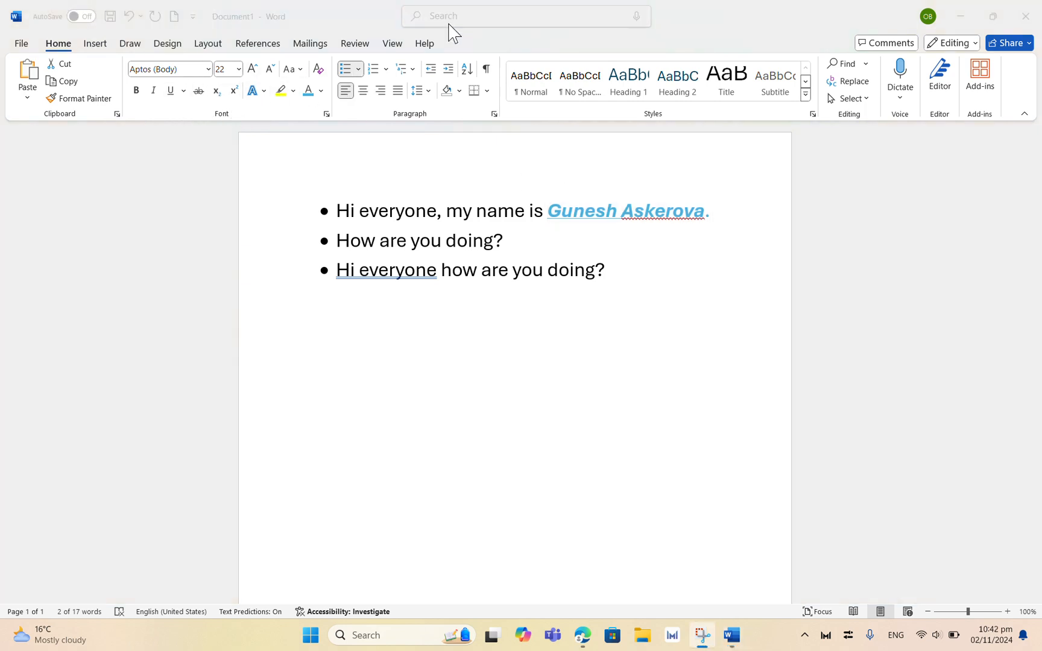
# Step: Reselect the name and change its font to a serif font starting with "T"
pyautogui.moveTo(551, 213); pyautogui.dragTo(734, 235)
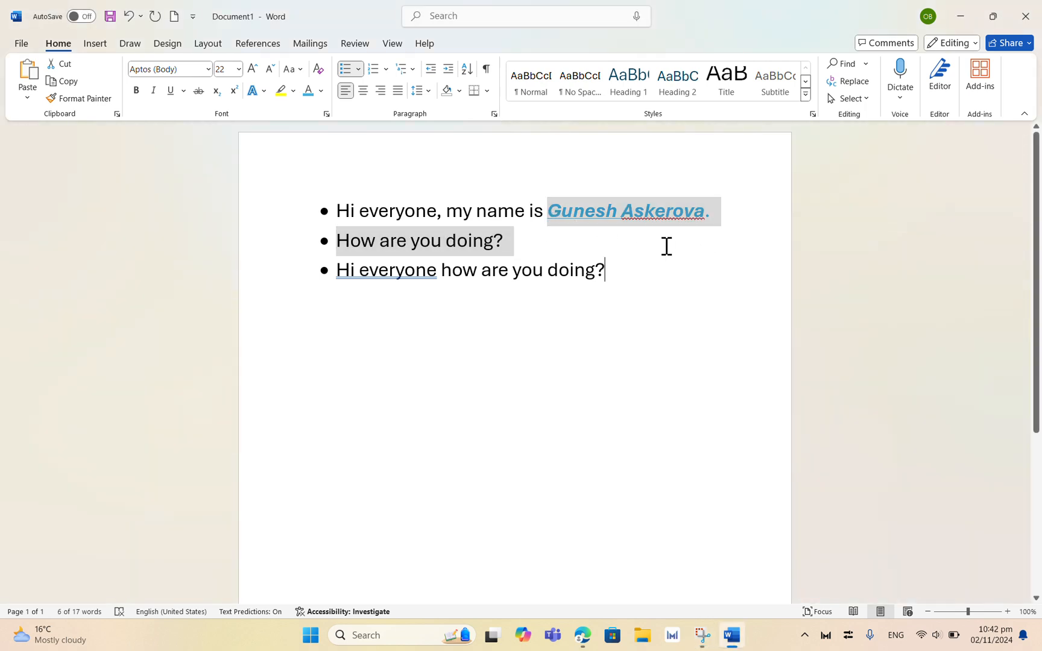
pyautogui.hotkey('shift', 'Down')
pyautogui.click(545, 211)
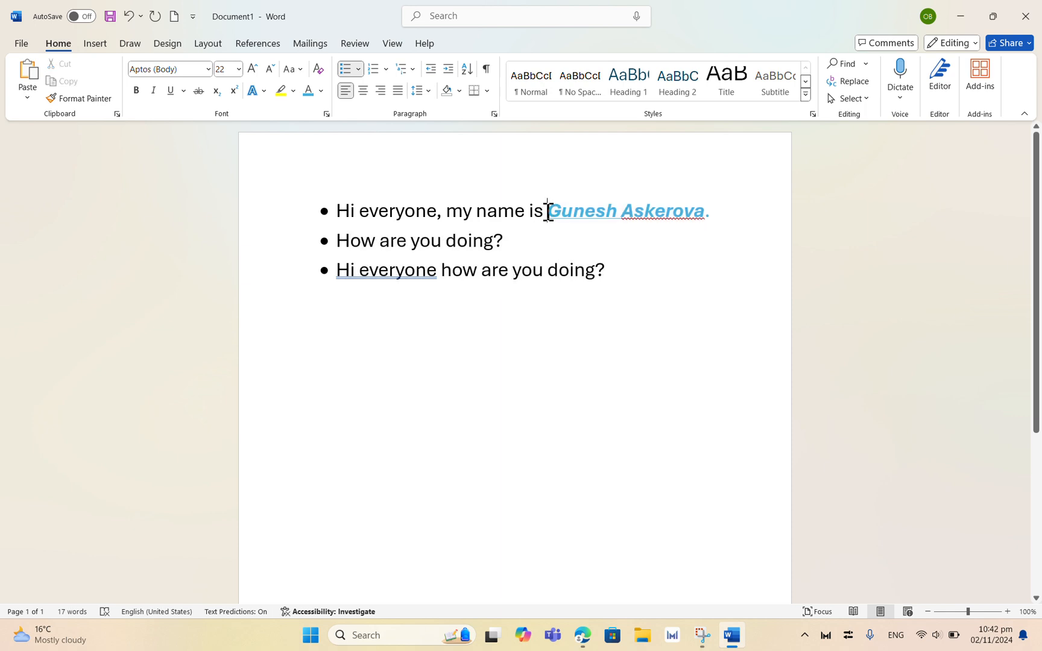
pyautogui.moveTo(548, 211); pyautogui.dragTo(728, 225)
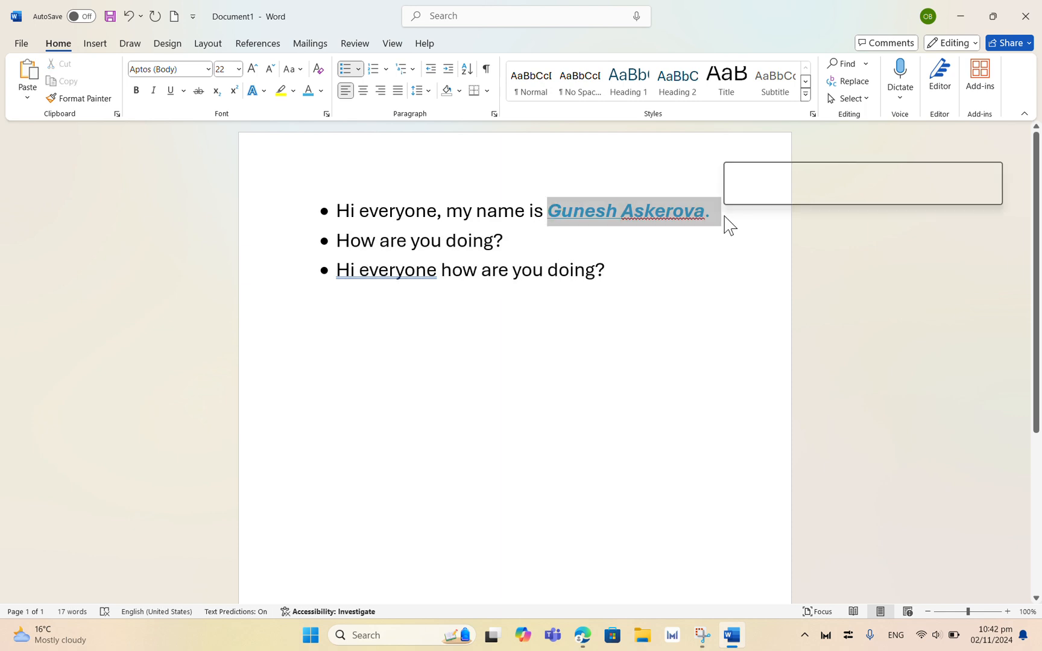
pyautogui.click(195, 70)
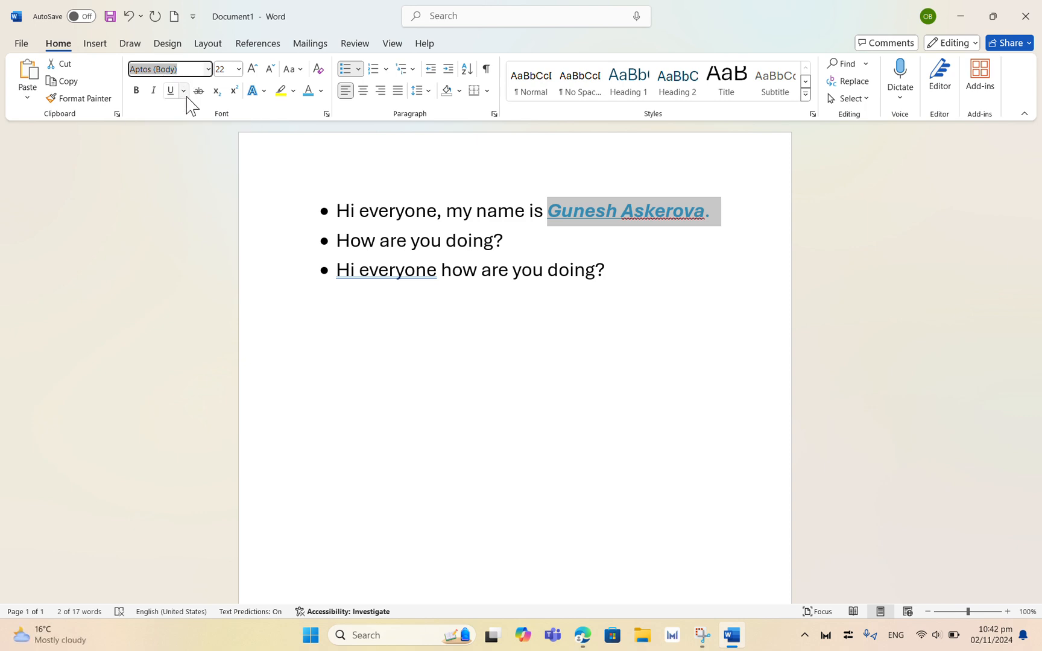
pyautogui.write('Times New Roman')
pyautogui.press('Return')
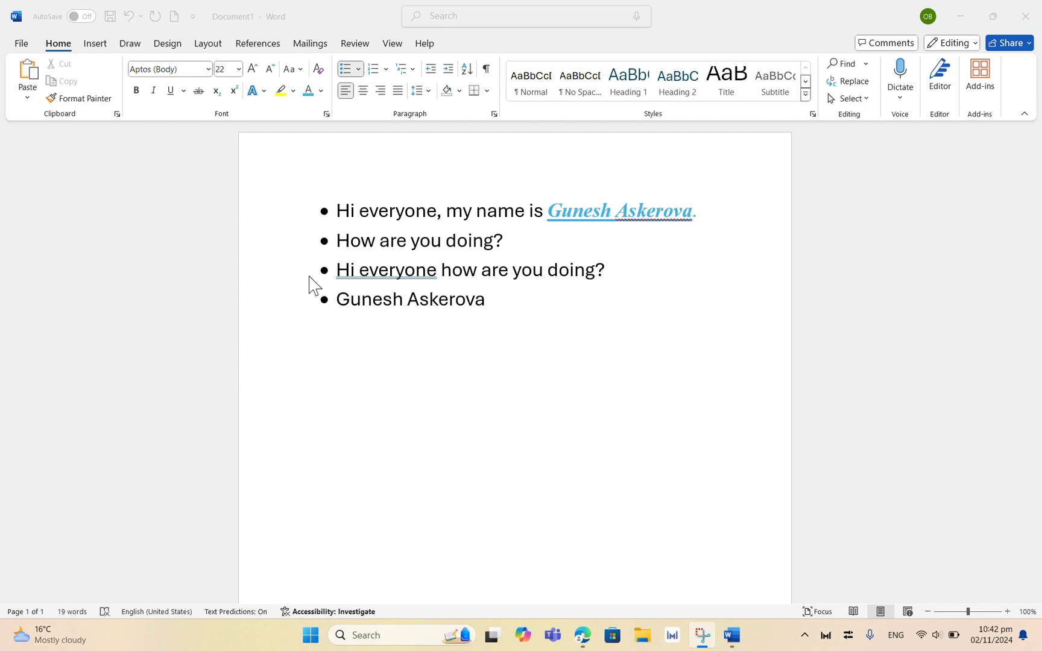
# Step: Copy the formatting of the name in the first line onto the last line's name with Format Painter
pyautogui.doubleClick(619, 208)
pyautogui.click(588, 208)
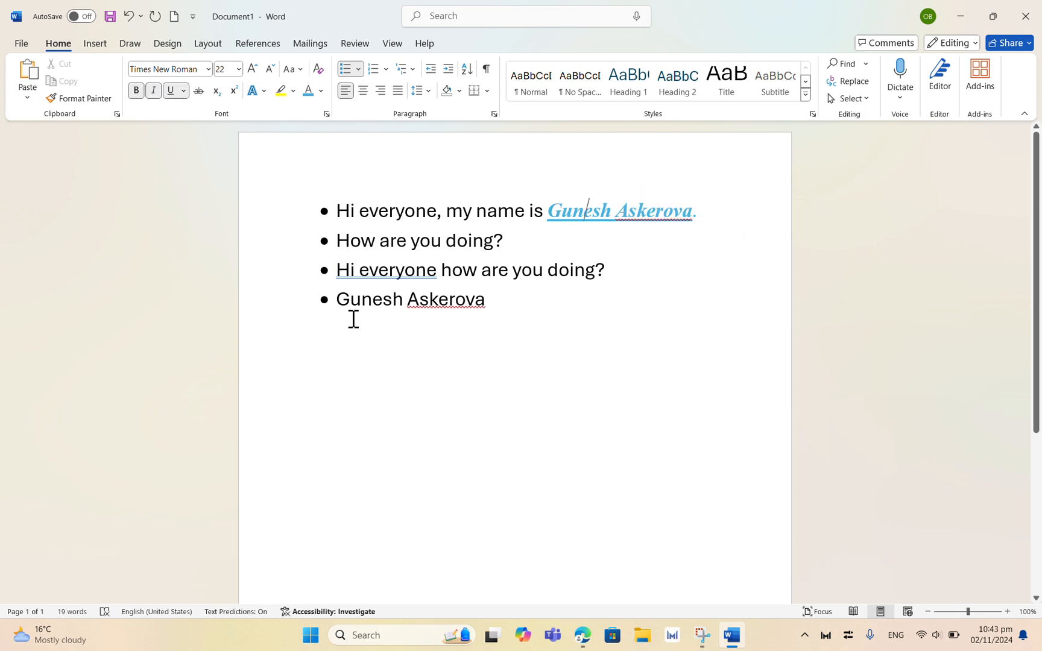
pyautogui.click(83, 98)
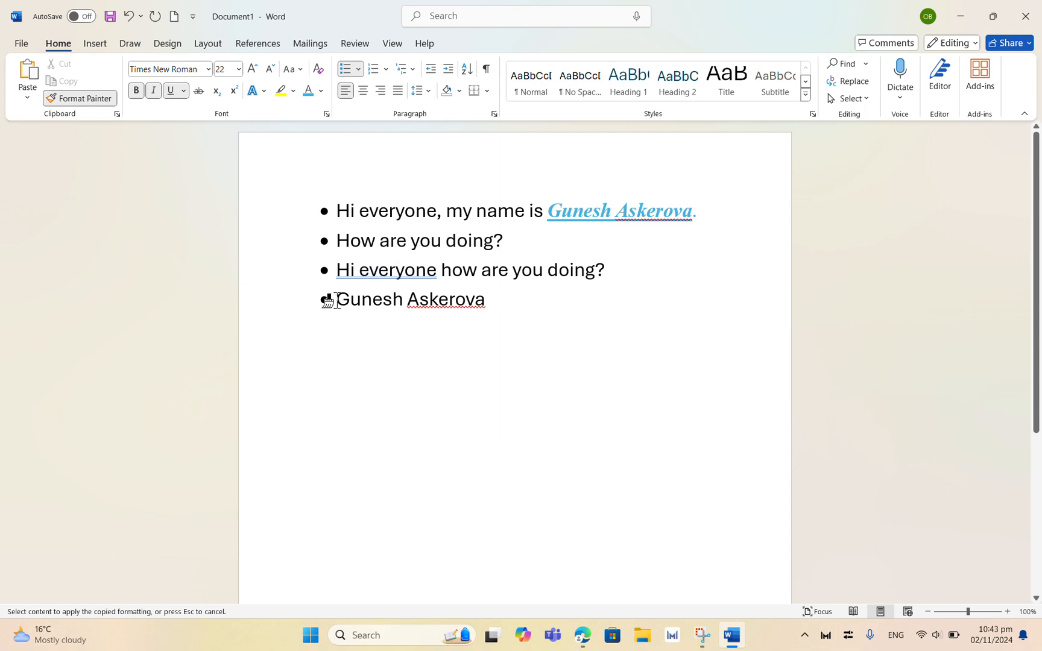
pyautogui.moveTo(331, 299)
pyautogui.mouseDown()
pyautogui.moveTo(459, 298)
pyautogui.moveTo(469, 308)
pyautogui.mouseUp()
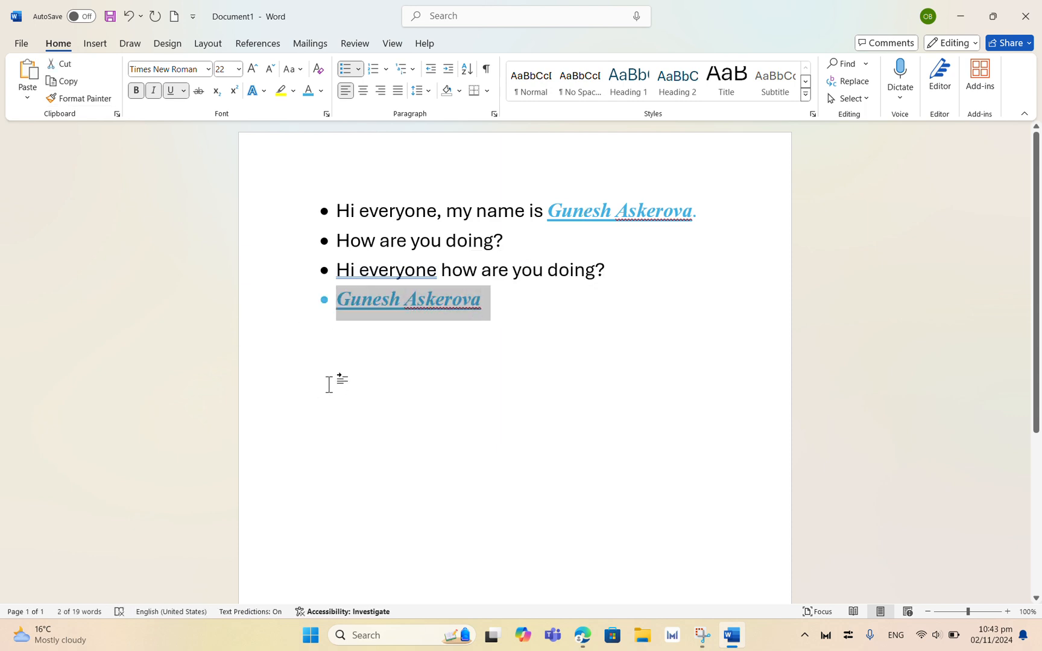
pyautogui.click(489, 357)
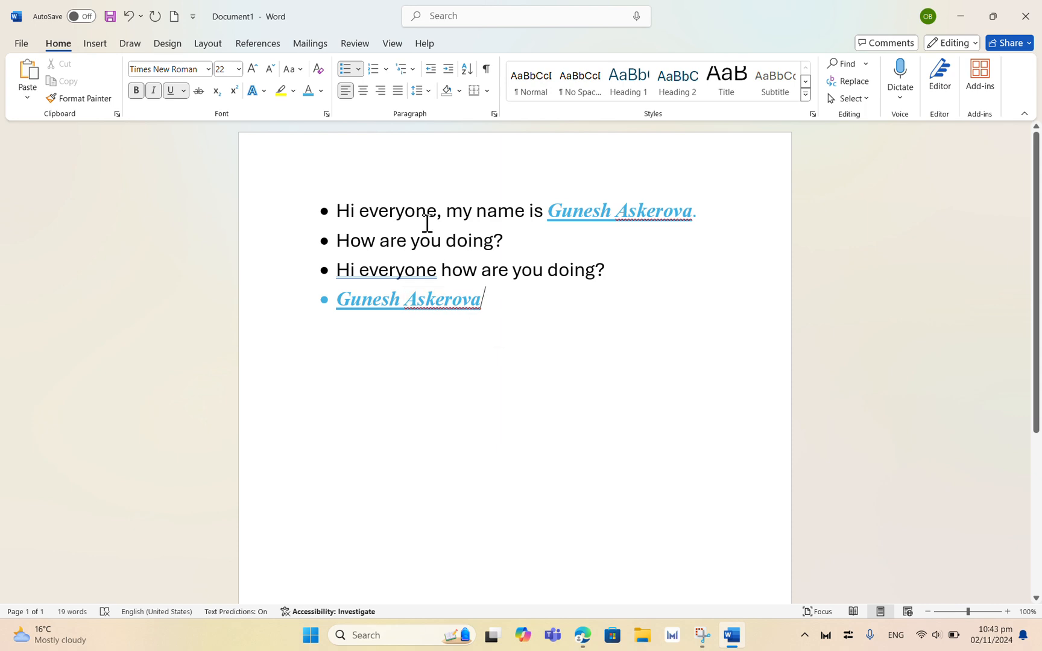
# Step: Clear the formatting of the name in the first line, then undo the change
pyautogui.click(443, 28)
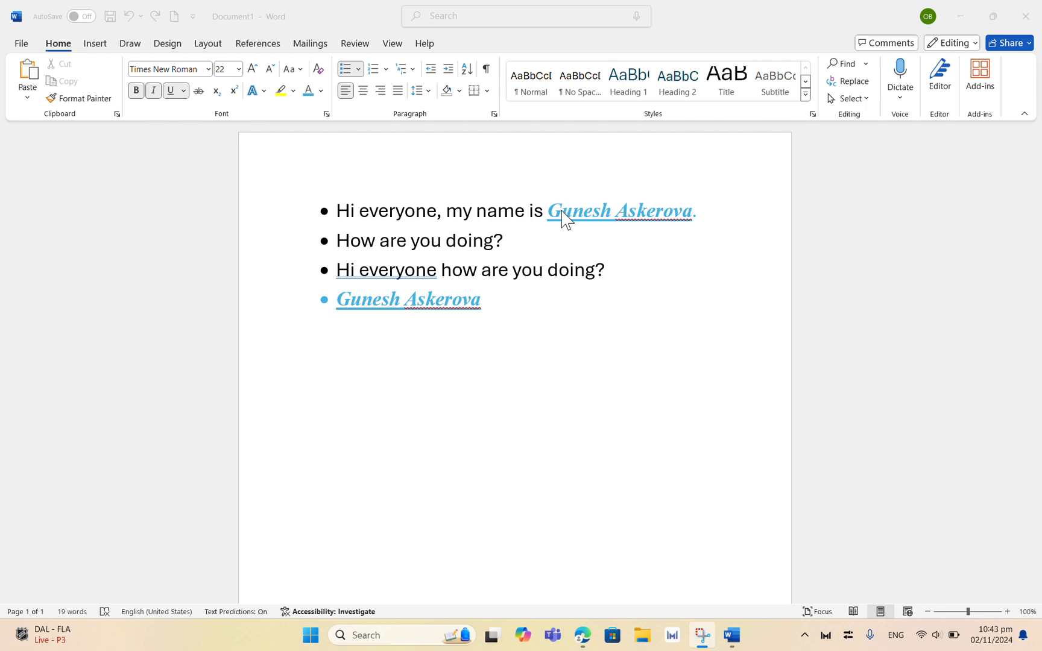
pyautogui.click(597, 208)
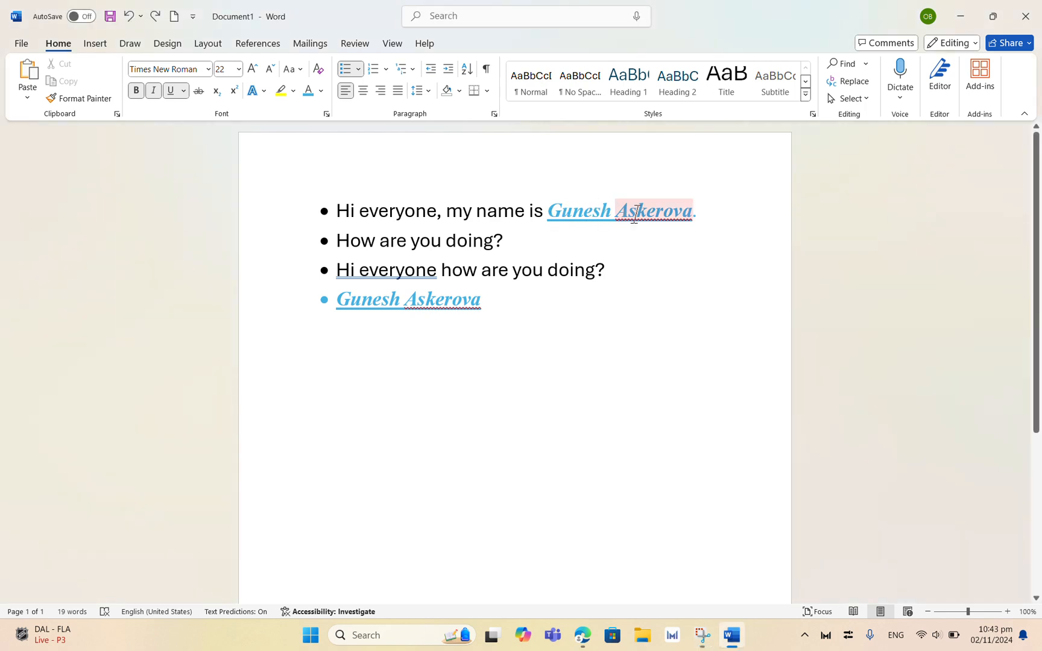
pyautogui.click(318, 69)
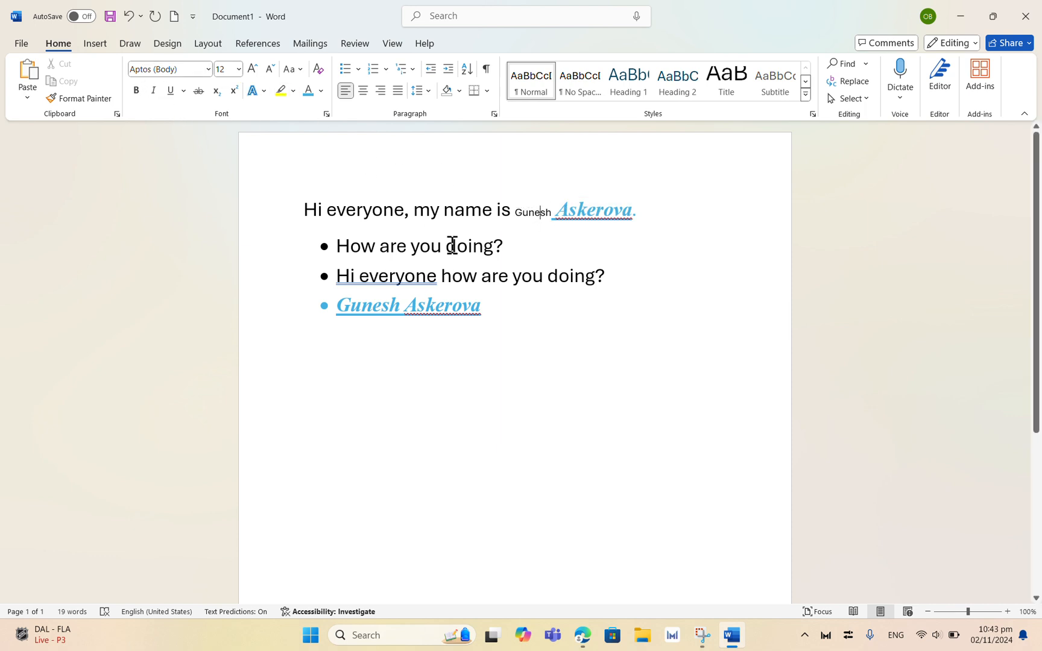
pyautogui.hotkey('ctrl', 'z')
pyautogui.click(448, 24)
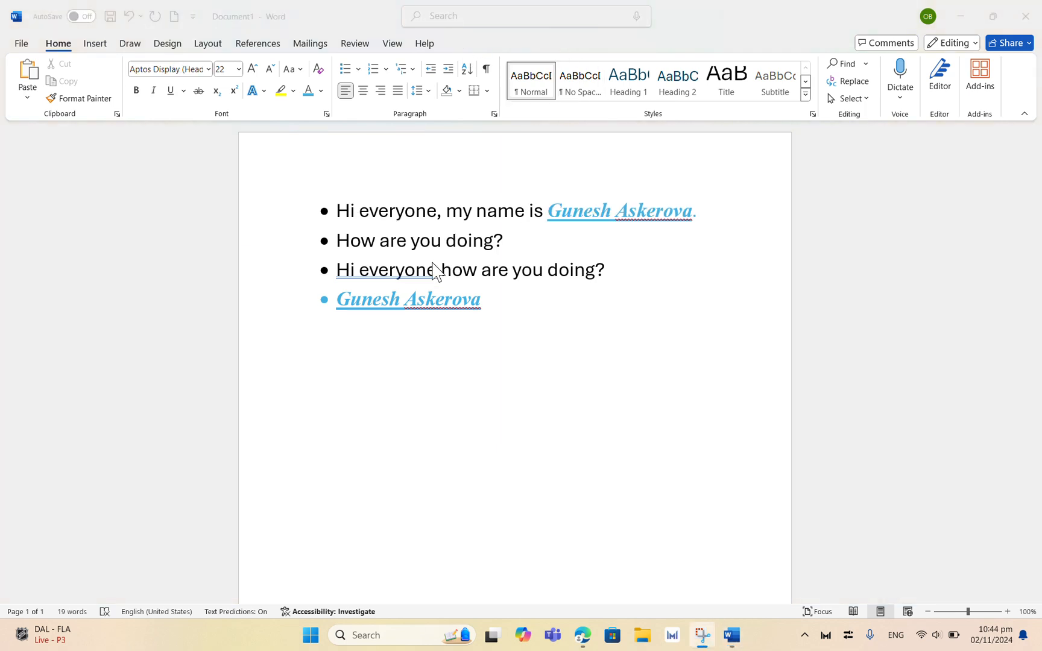
# Step: Below the list, type three new lines: Vacation, Work and School
pyautogui.click(355, 341)
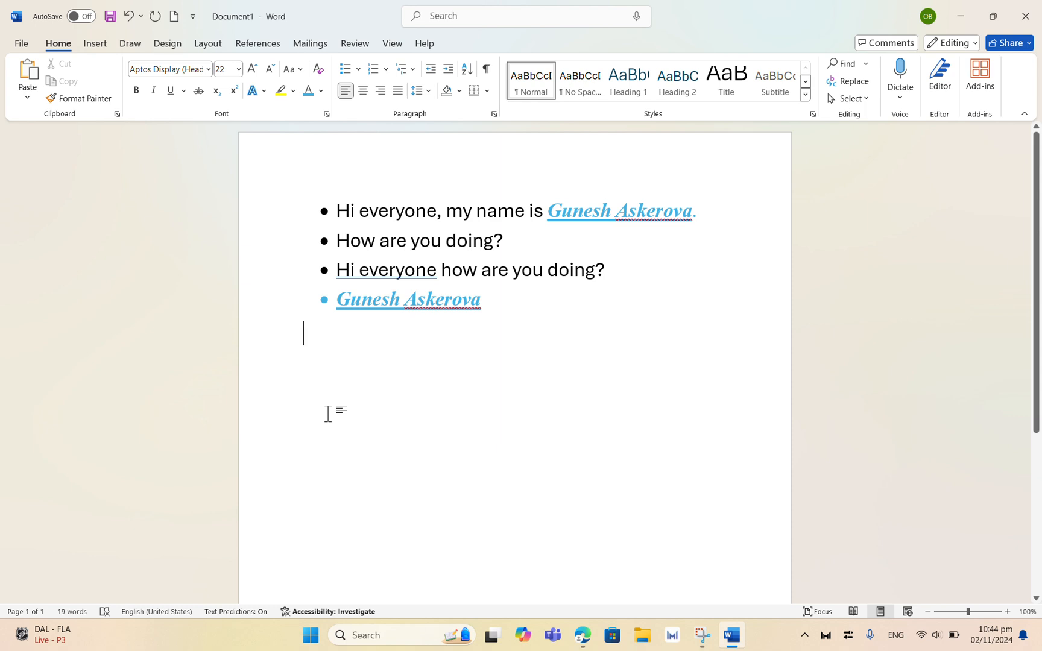
pyautogui.write('Vacatoi')
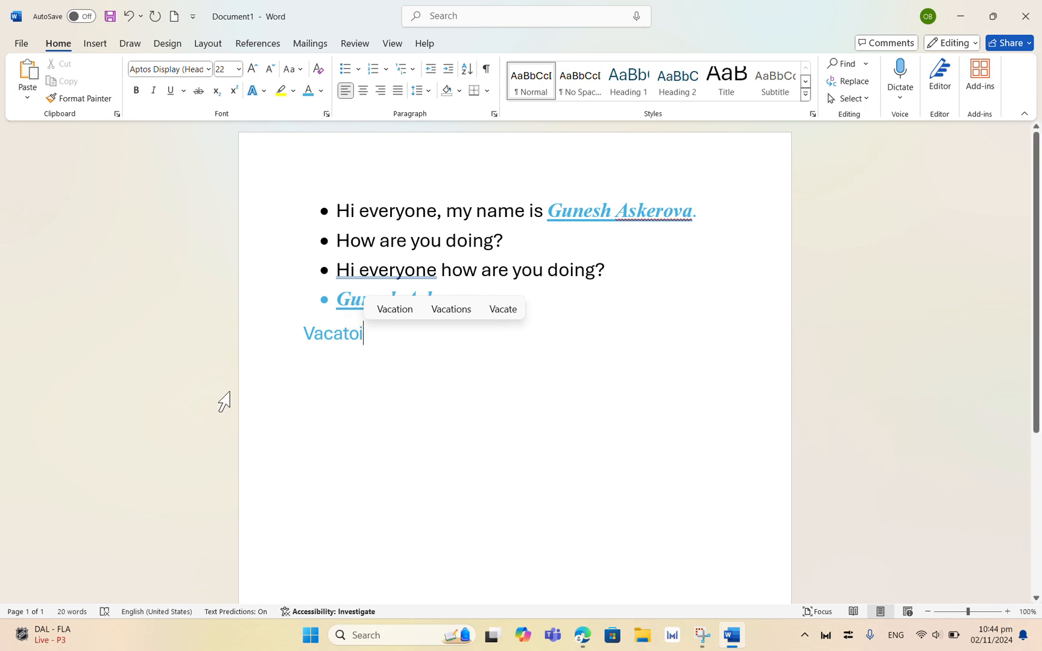
pyautogui.click(384, 313)
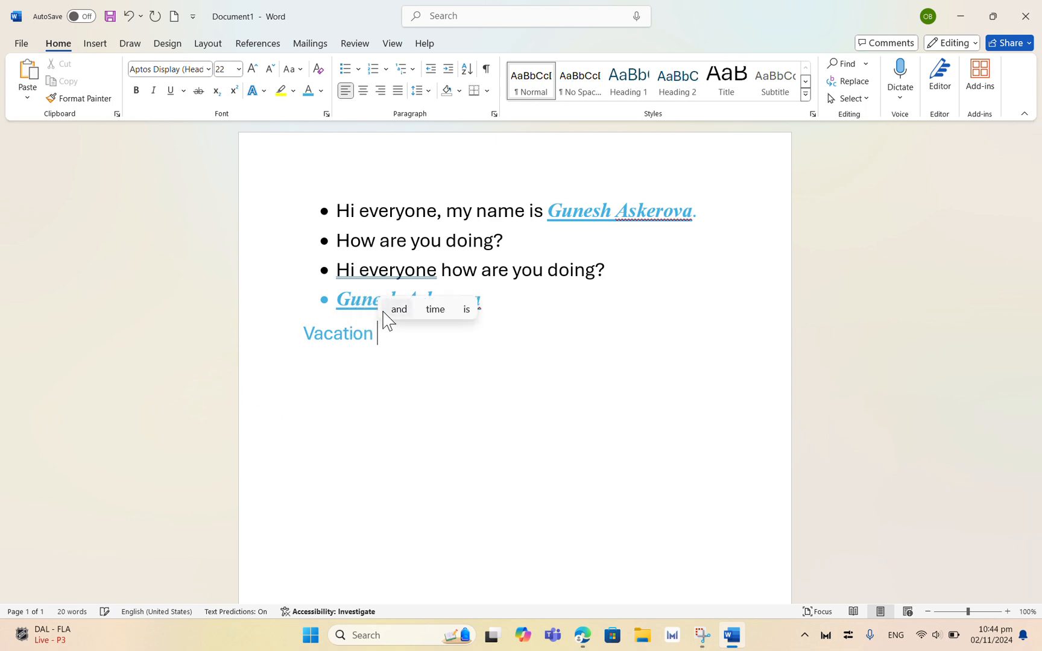
pyautogui.press('Return')
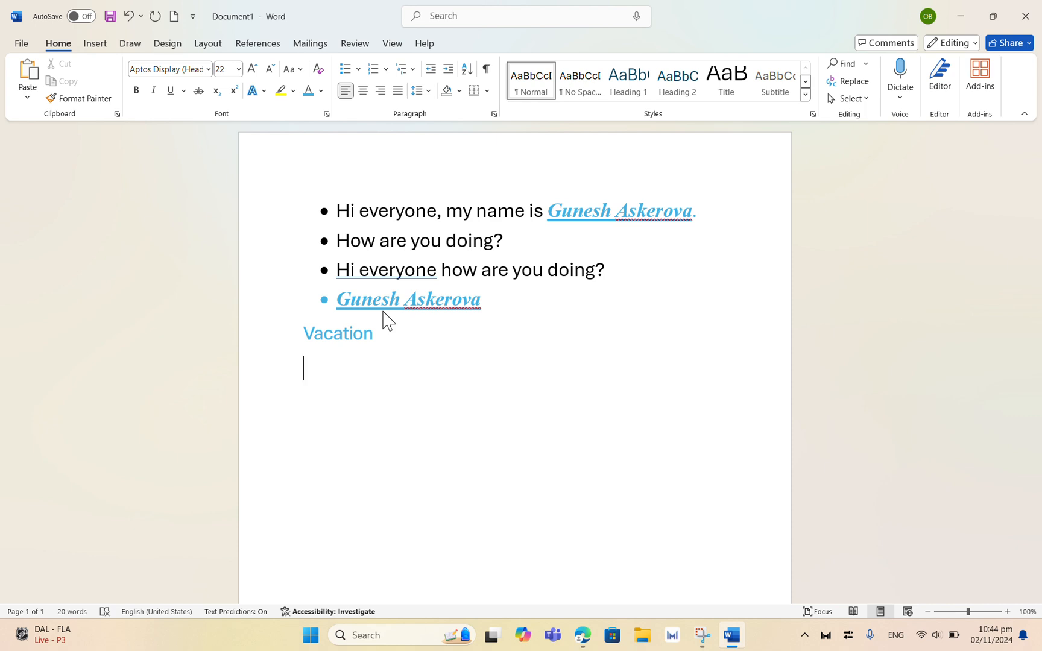
pyautogui.write('Wp')
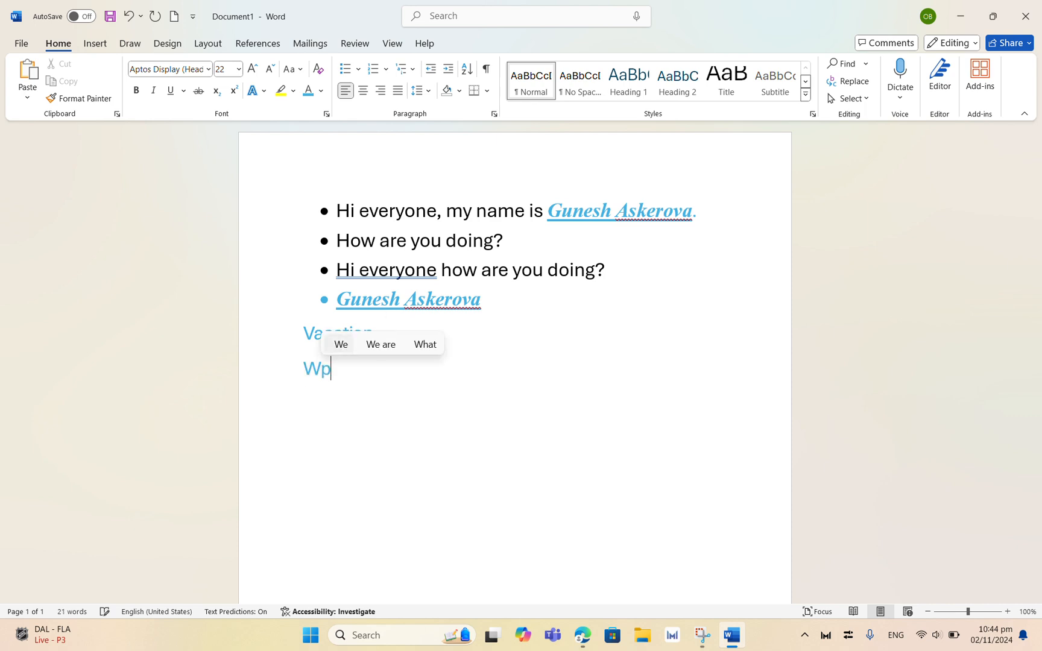
pyautogui.press('BackSpace')
pyautogui.write('or')
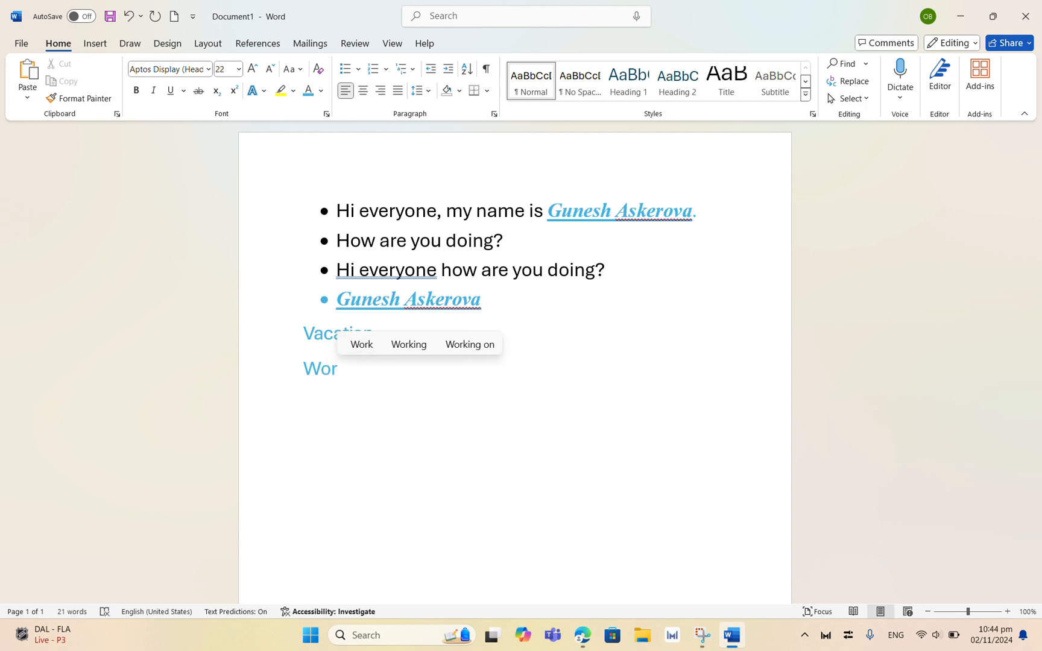
pyautogui.click(361, 351)
pyautogui.press('Return')
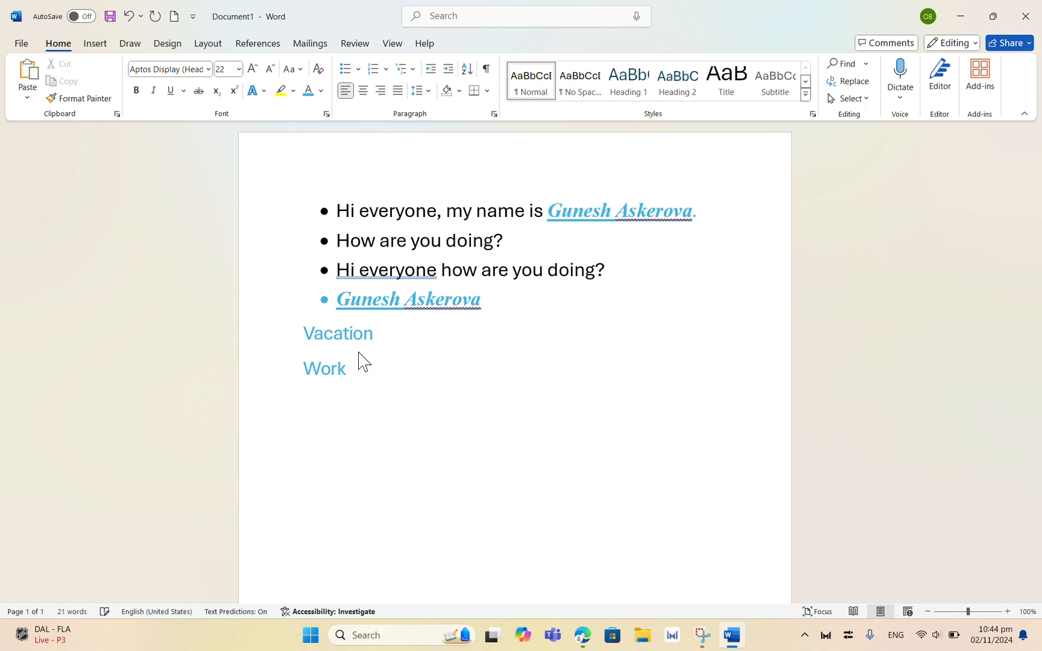
pyautogui.write('Sch')
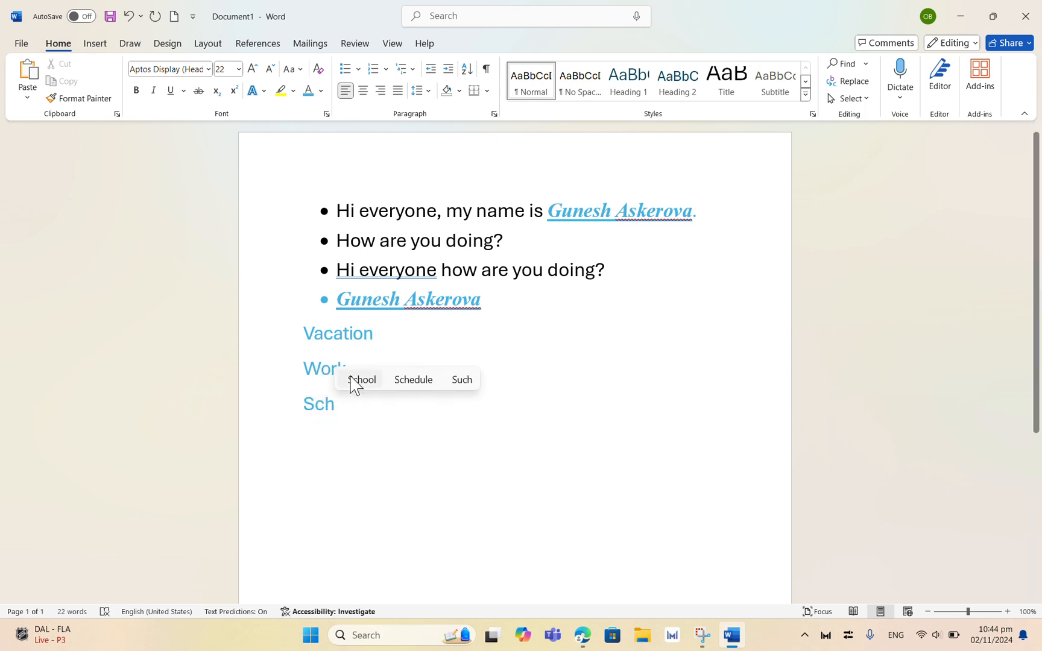
pyautogui.click(360, 381)
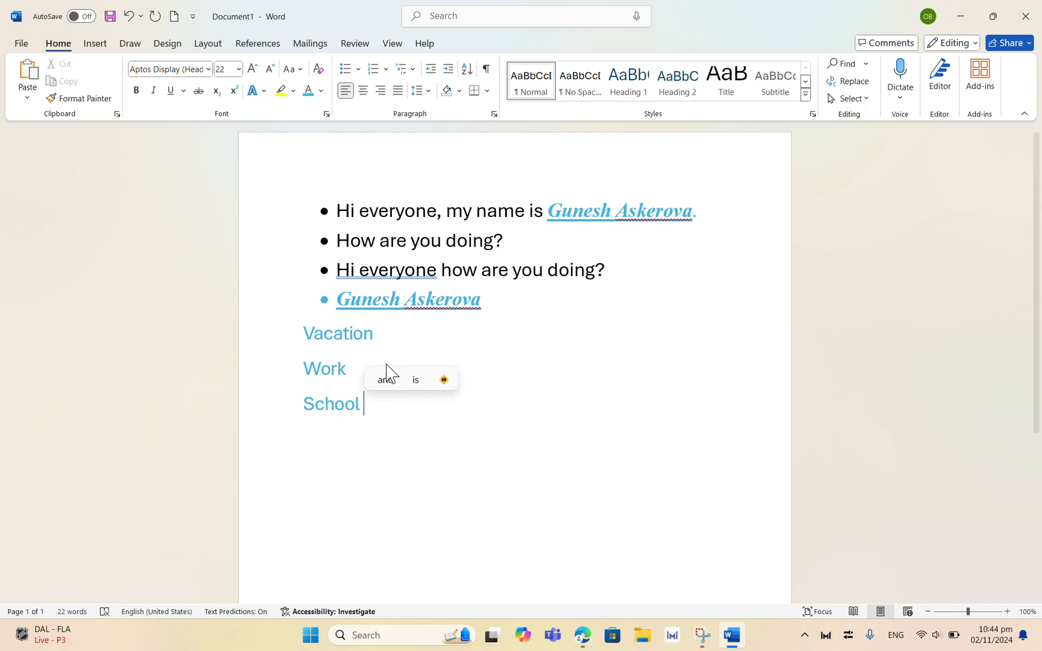
# Step: Add filler lines dsjkfk under Vacation and sdfskjgdhg under Work
pyautogui.click(375, 335)
pyautogui.press('Return')
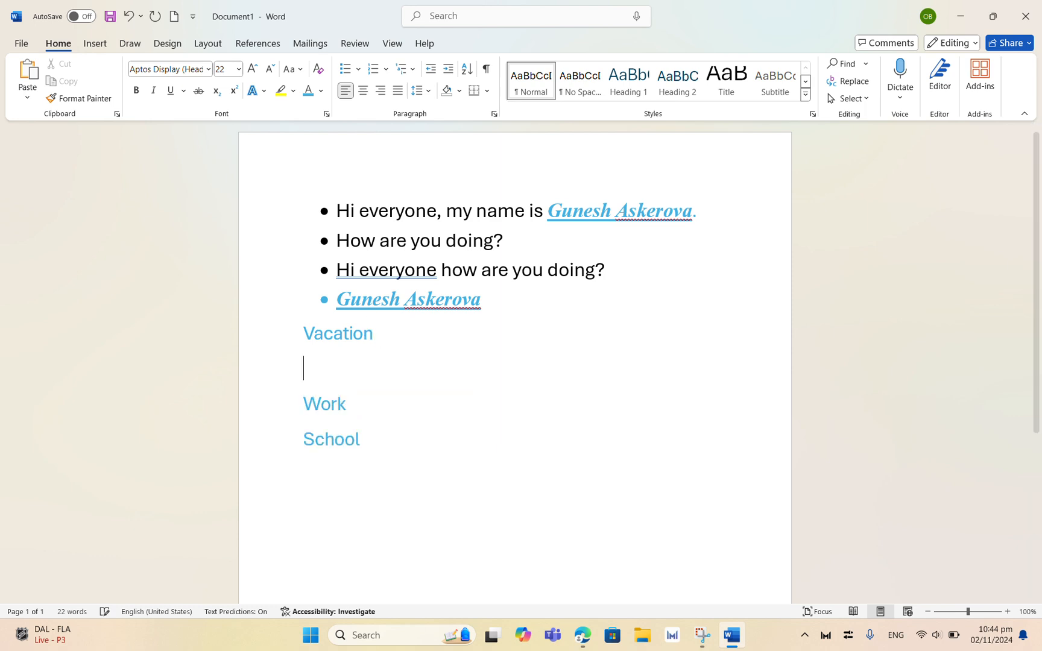
pyautogui.write('dsjkfk')
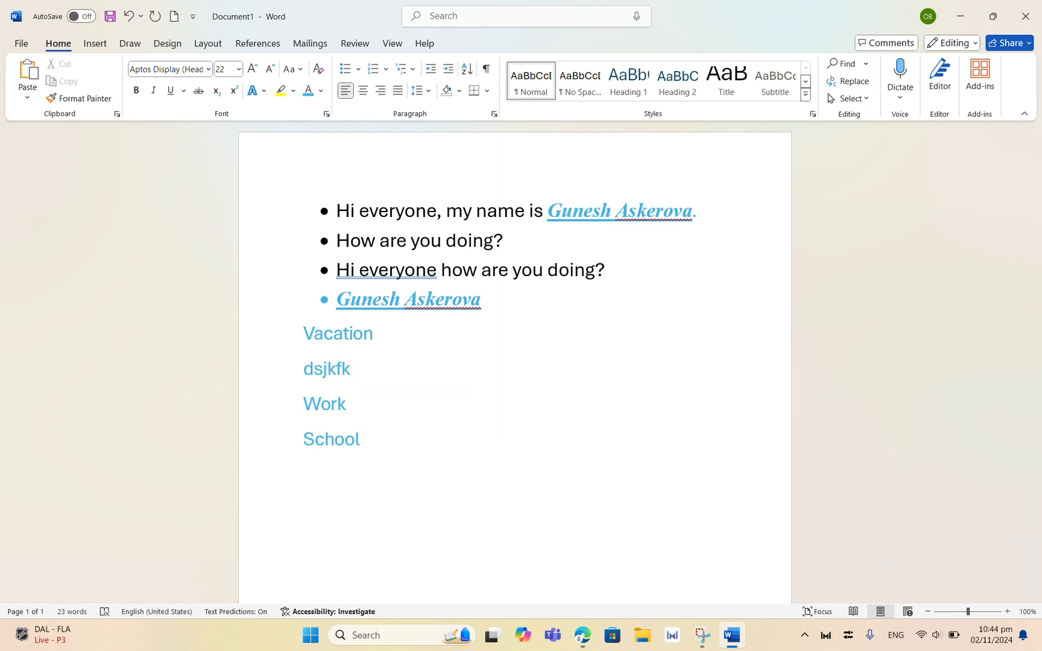
pyautogui.press('Return')
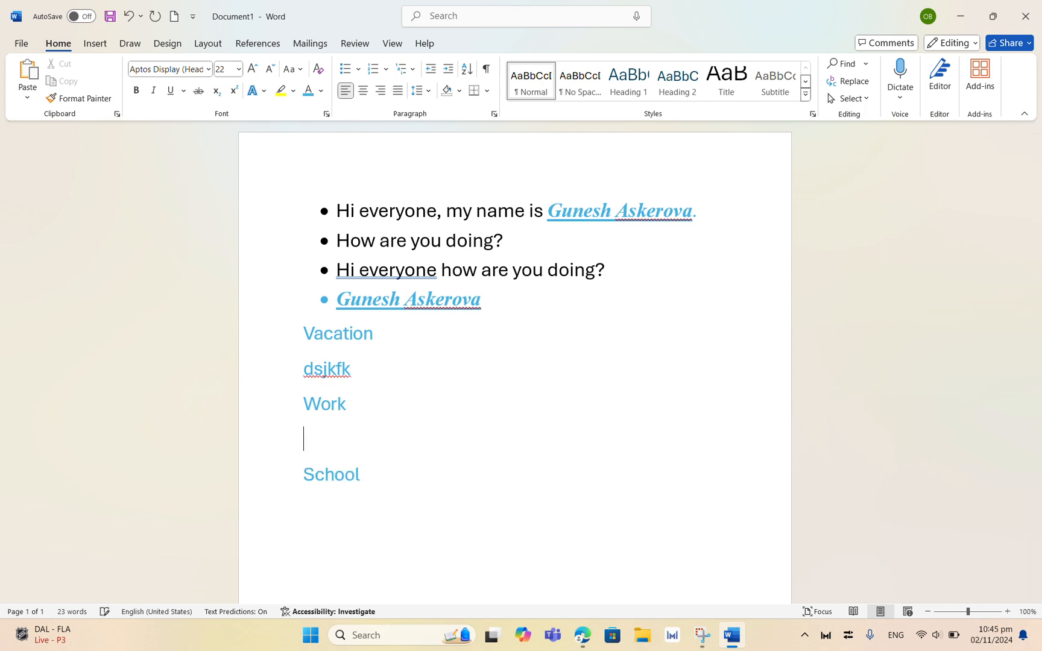
pyautogui.write('sdfskjgdhg')
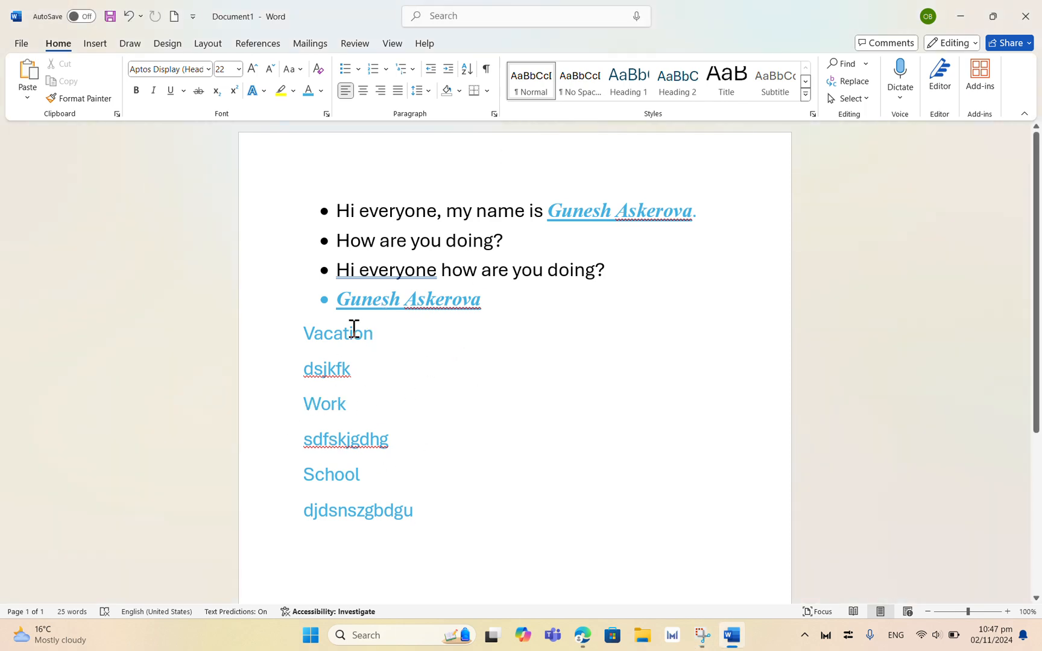
# Step: Apply the Heading 1 style to the Vacation, Work and School lines
pyautogui.moveTo(369, 332); pyautogui.dragTo(298, 339)
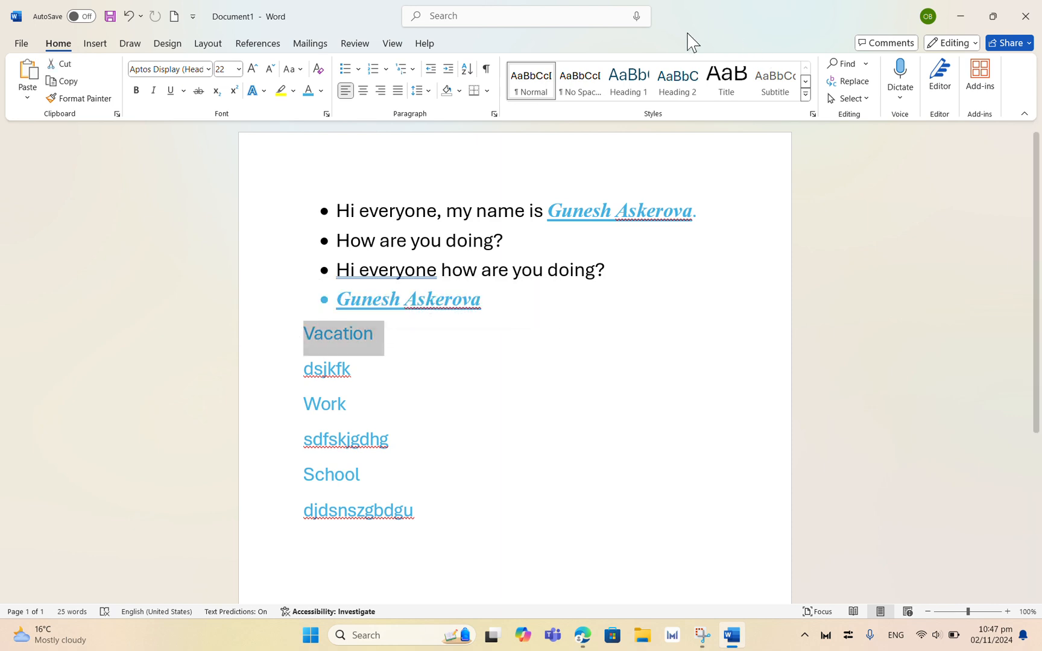
pyautogui.click(615, 97)
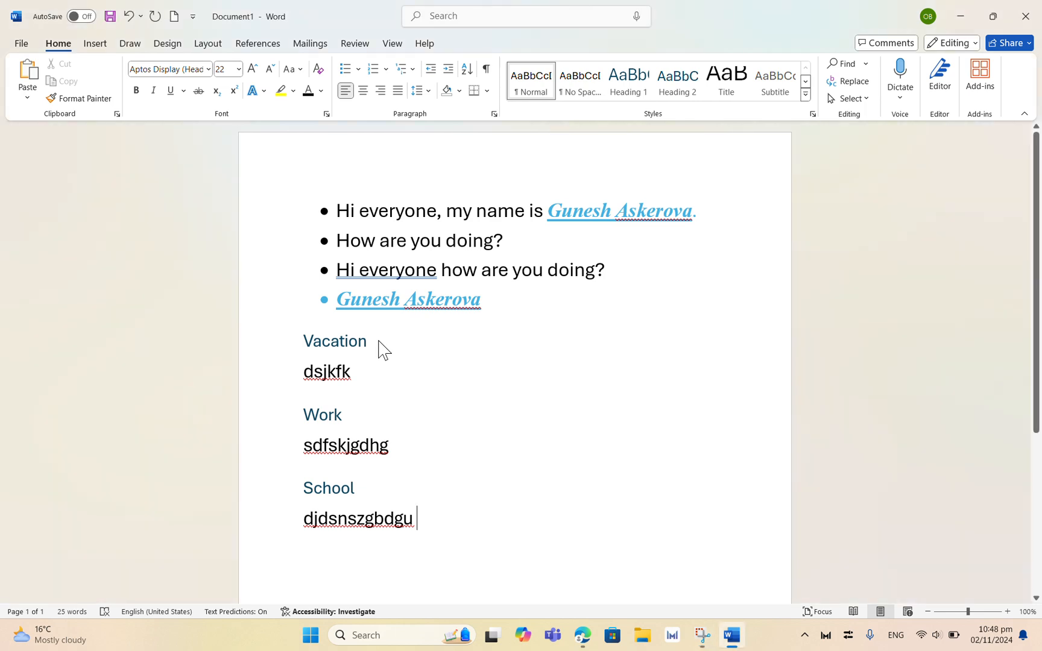
pyautogui.click(353, 339)
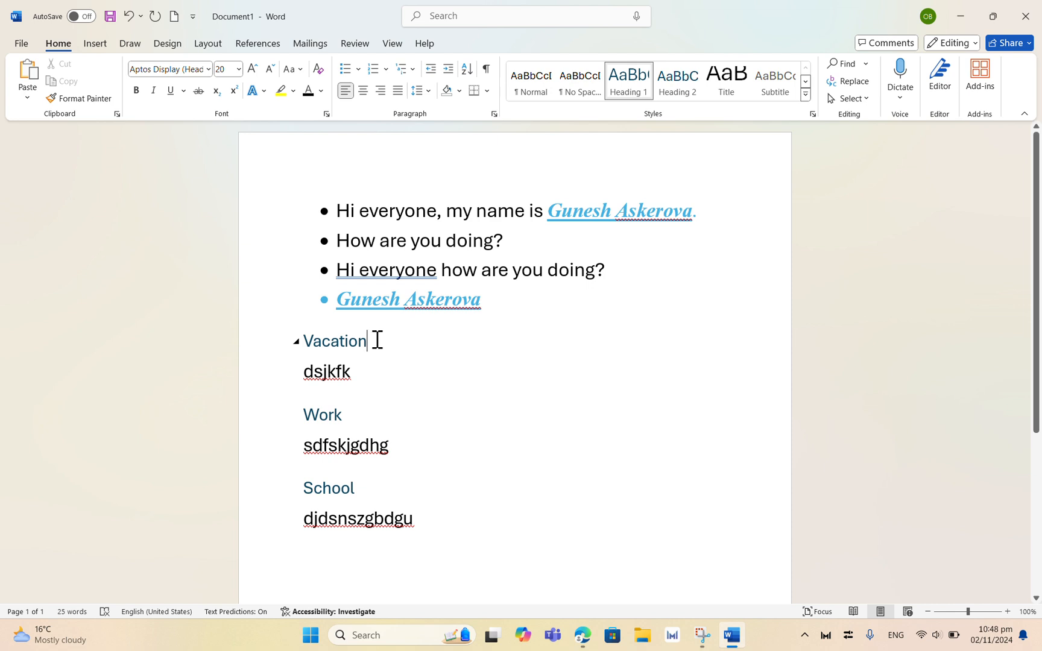
pyautogui.moveTo(377, 340); pyautogui.dragTo(295, 349)
pyautogui.click(320, 90)
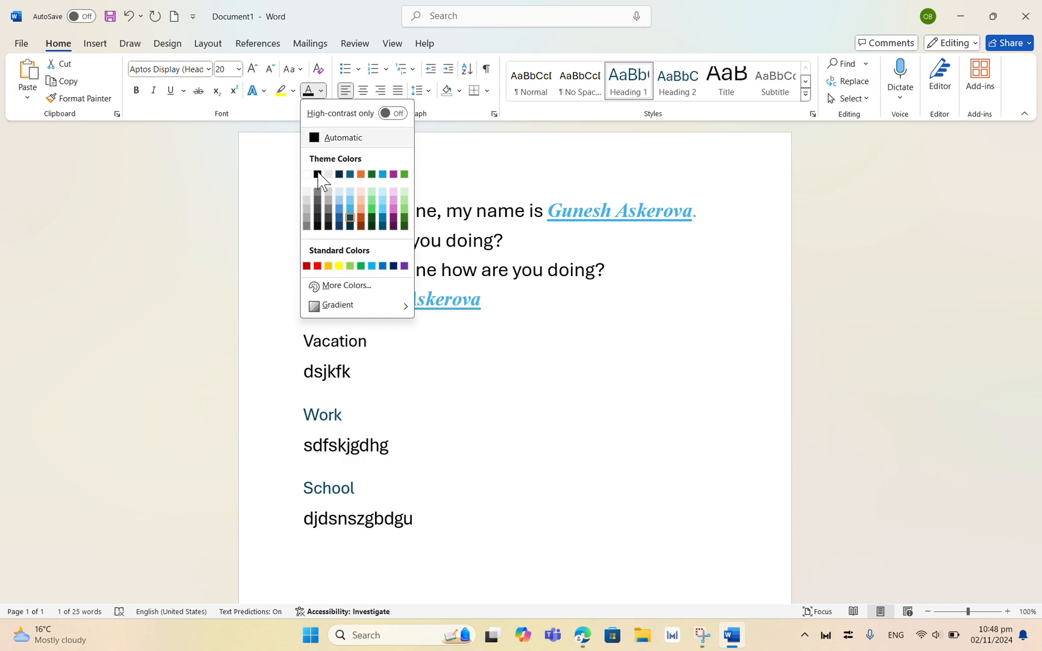
pyautogui.click(430, 361)
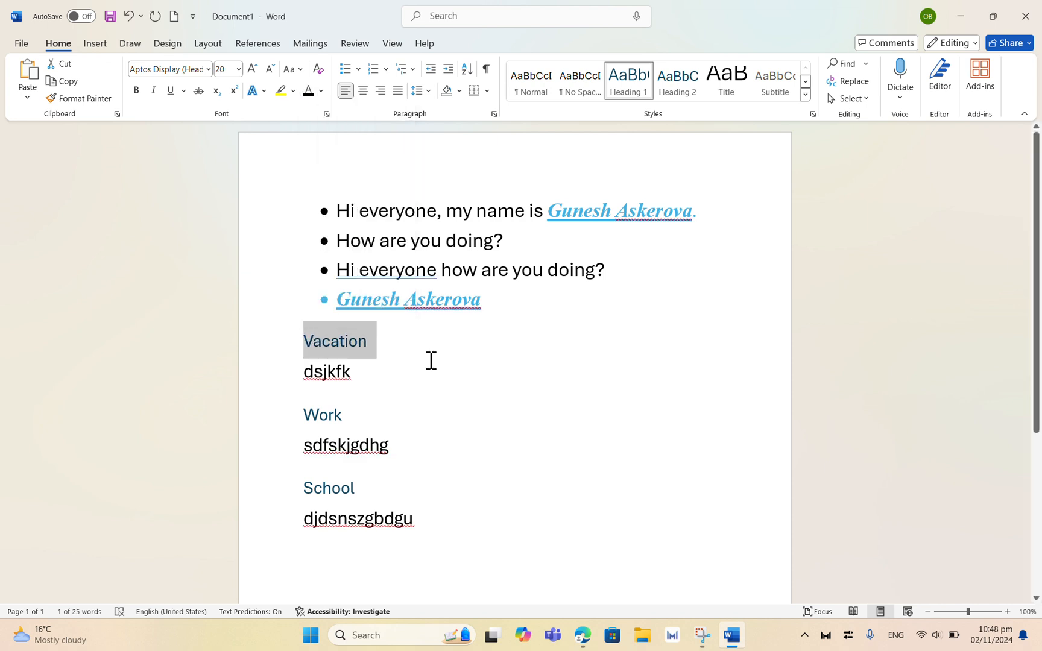
pyautogui.click(501, 389)
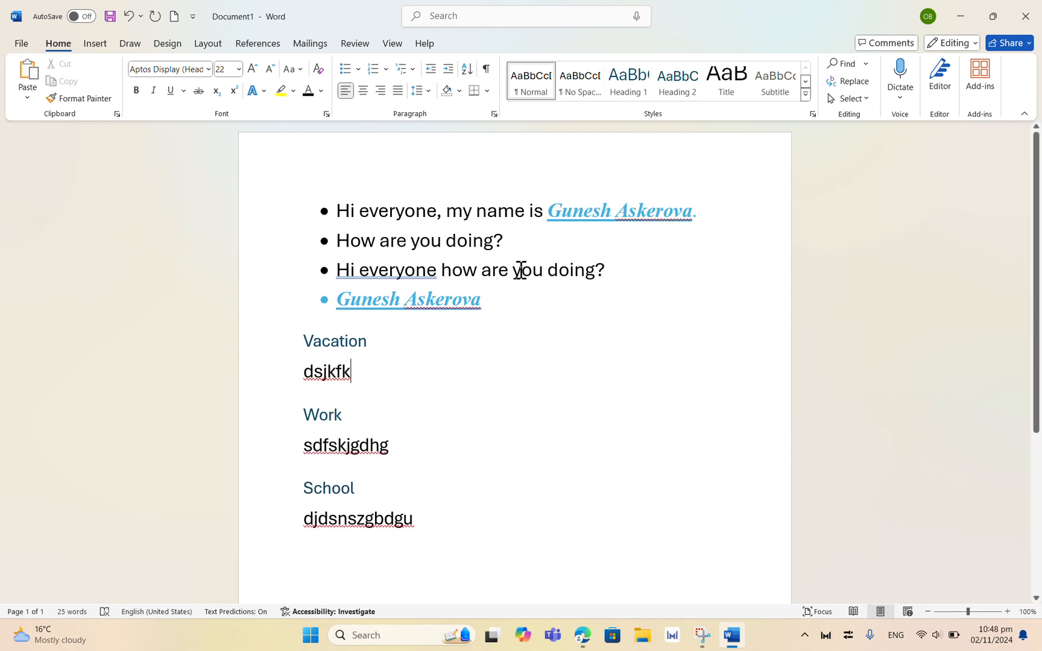
# Step: Apply Heading 1 to the dsjkfk line and modify the Heading 1 style's font colour to a light green theme colour
pyautogui.click(621, 77)
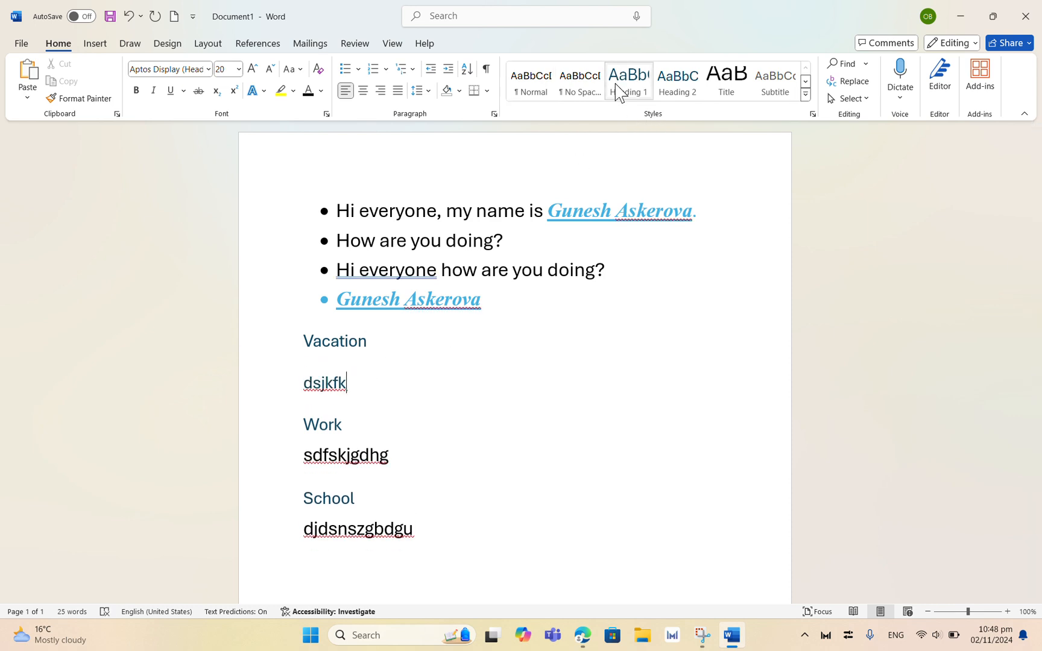
pyautogui.rightClick(620, 92)
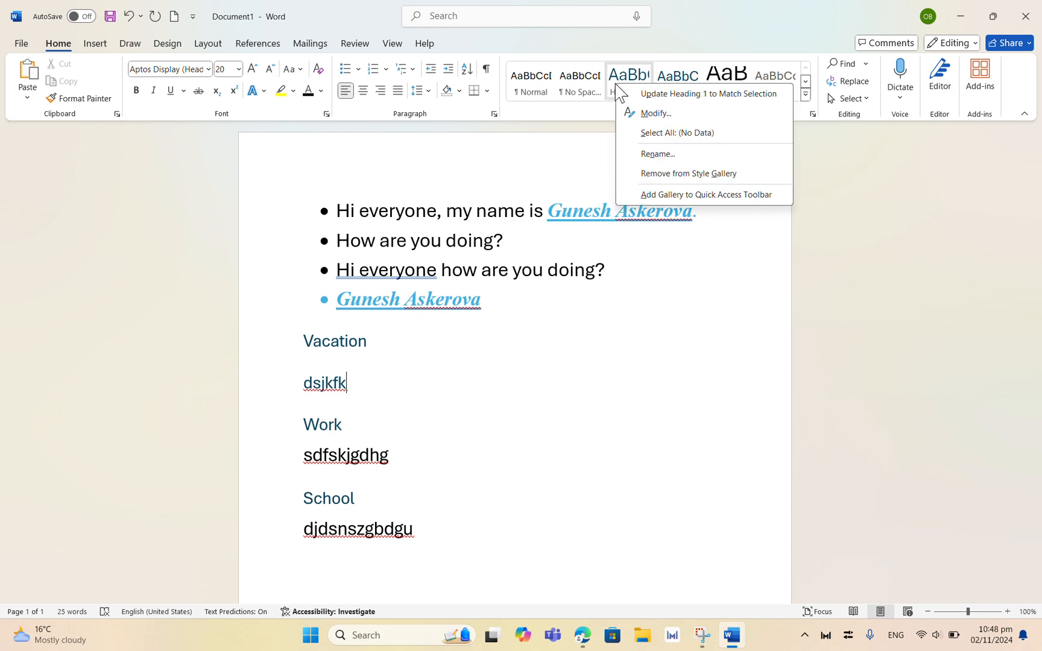
pyautogui.click(655, 114)
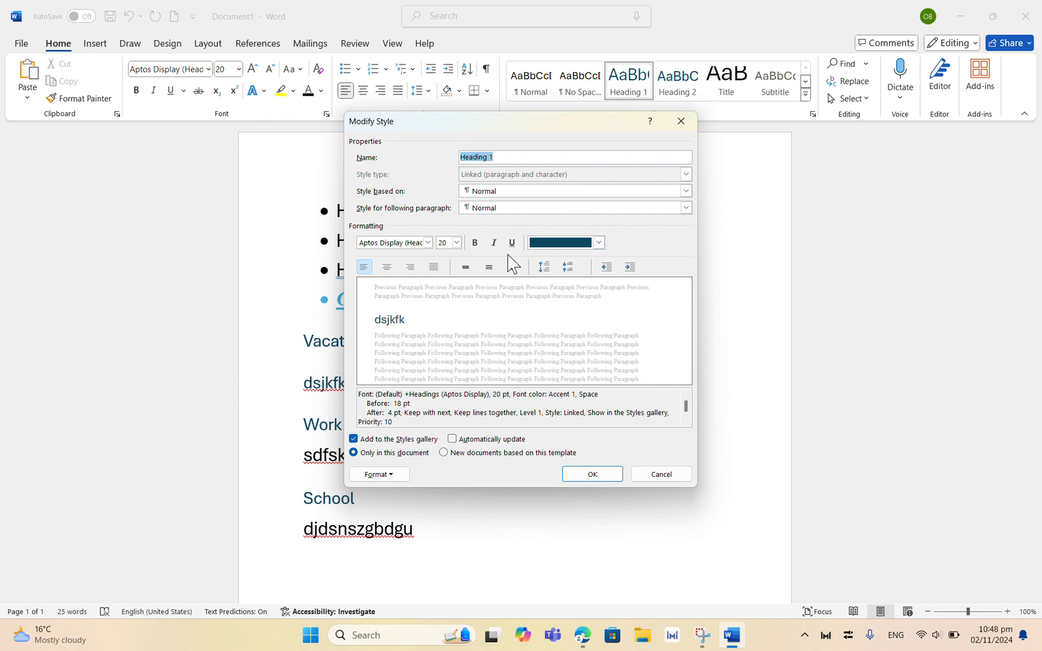
pyautogui.click(598, 242)
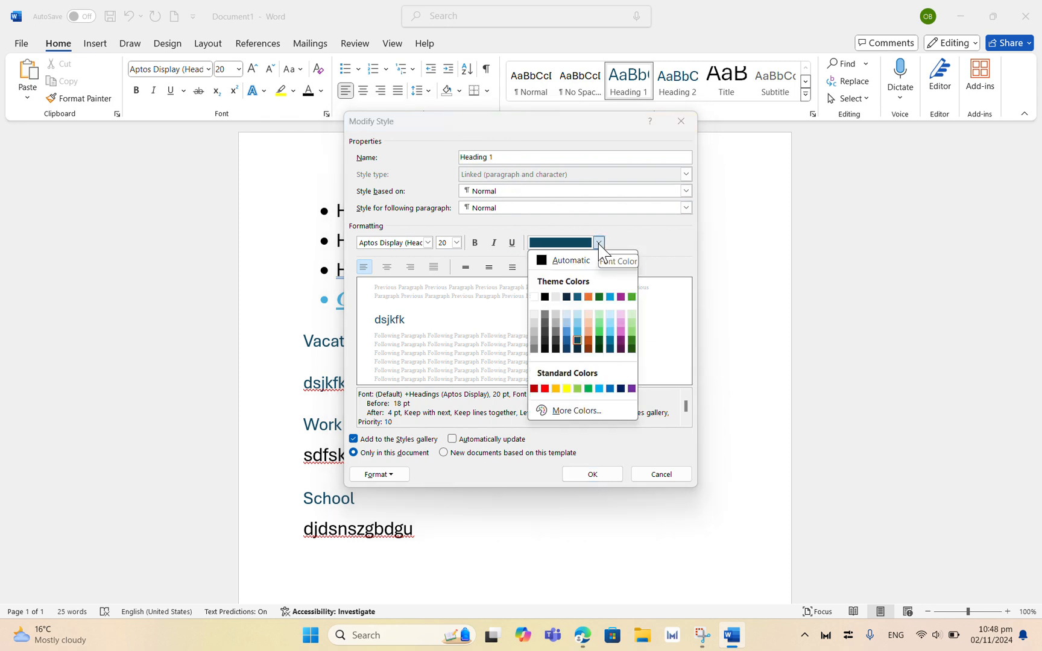
pyautogui.click(630, 336)
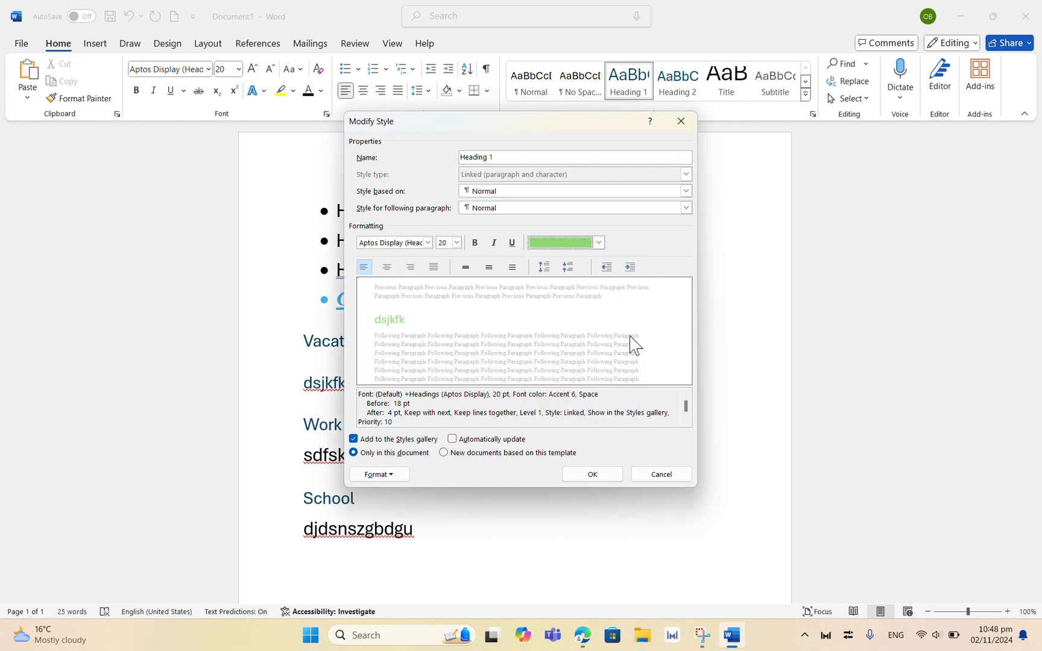
pyautogui.click(593, 474)
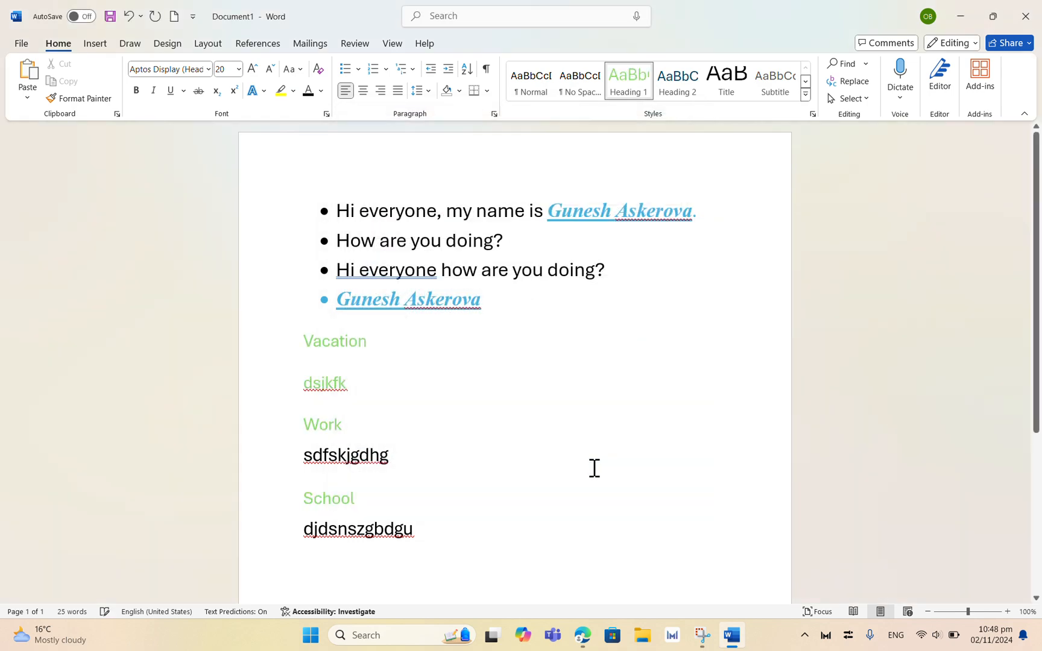
pyautogui.click(296, 381)
pyautogui.click(357, 384)
pyautogui.click(450, 22)
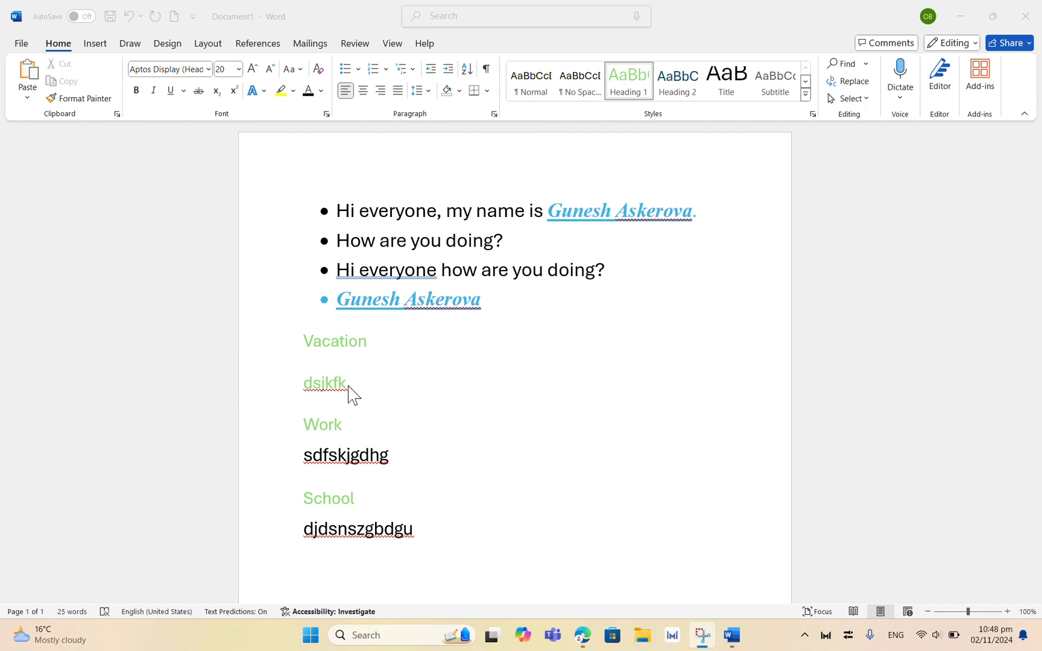
# Step: Return the dsjkfk line under Vacation to the Normal style
pyautogui.moveTo(348, 386); pyautogui.dragTo(302, 388)
pyautogui.click(364, 383)
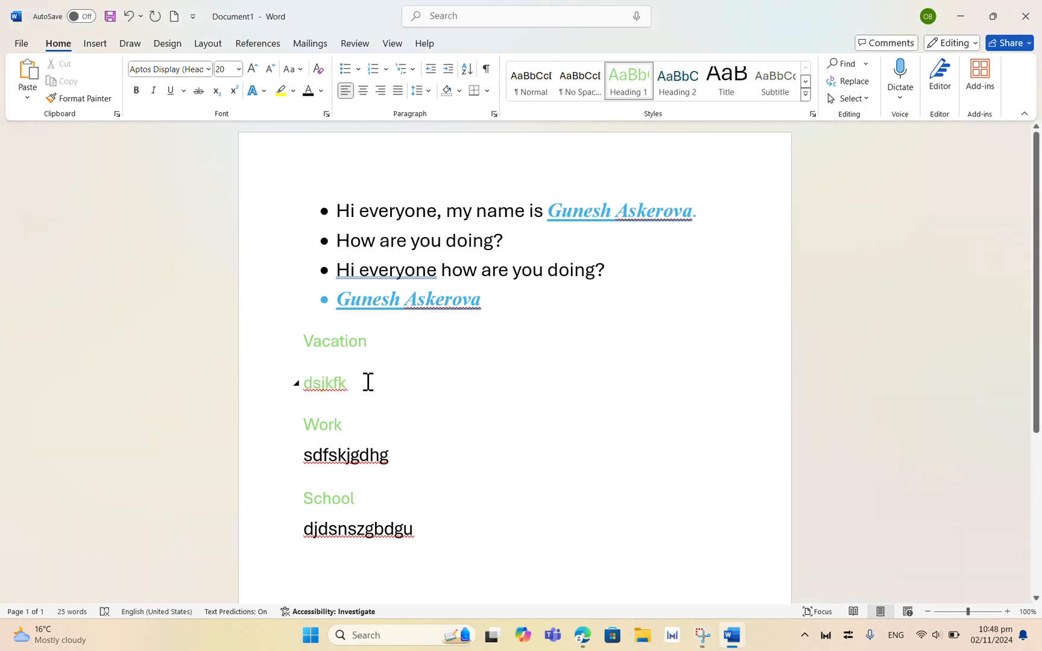
pyautogui.click(447, 24)
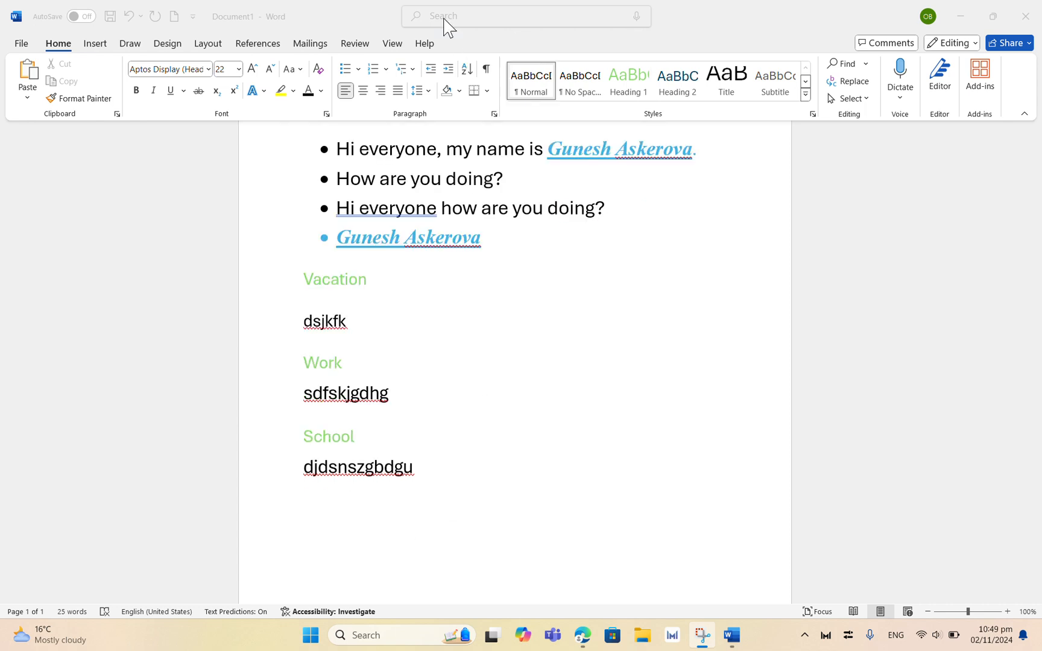
# Step: Below the School section, add four new lines: Quba, Sumgait, Baku and Shusha
pyautogui.click(419, 468)
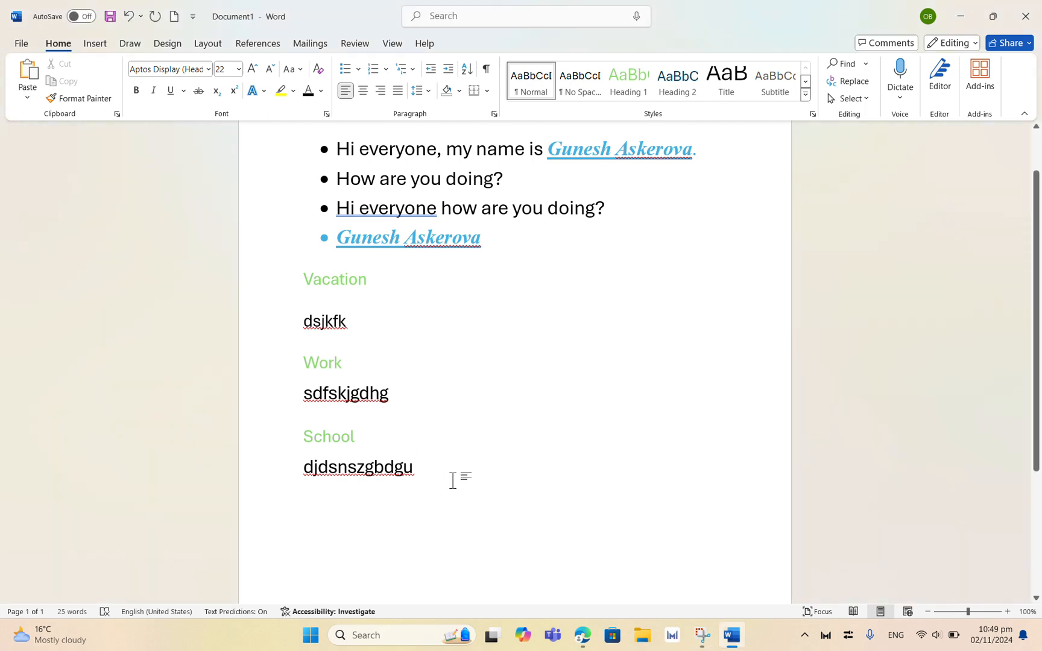
pyautogui.press('Return')
pyautogui.press('Return')
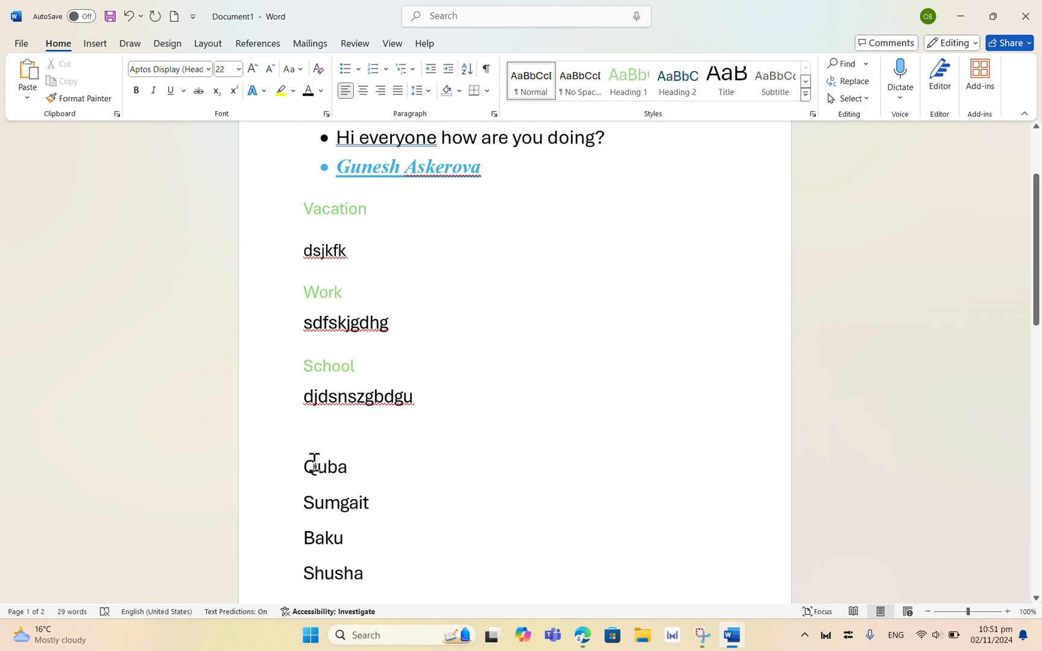
# Step: Turn the four city lines into a bulleted list
pyautogui.moveTo(305, 466); pyautogui.dragTo(387, 392)
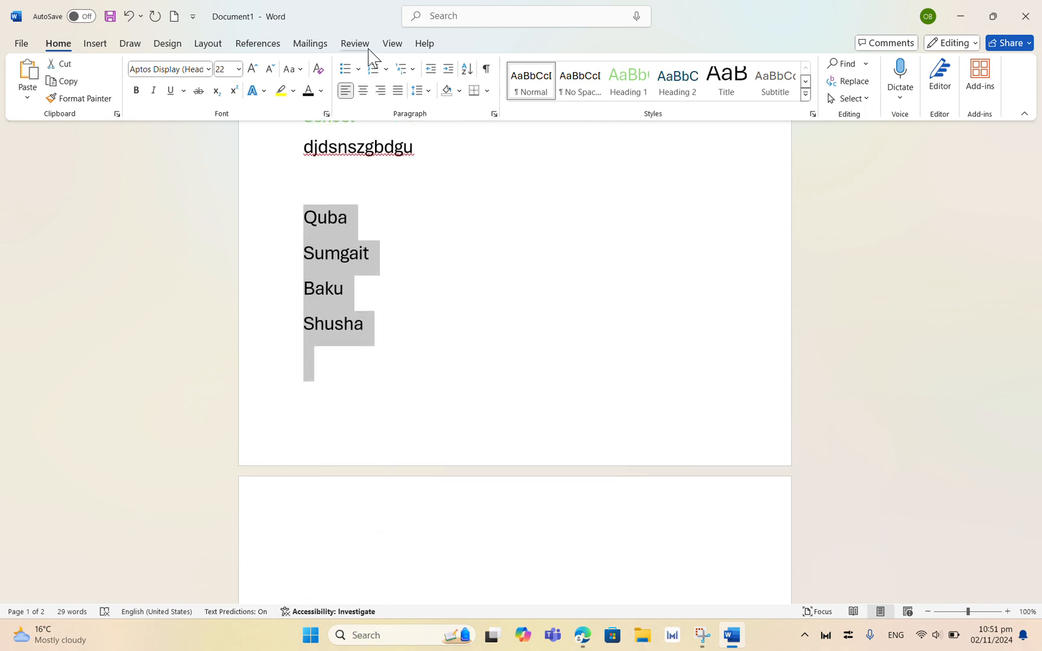
pyautogui.click(345, 69)
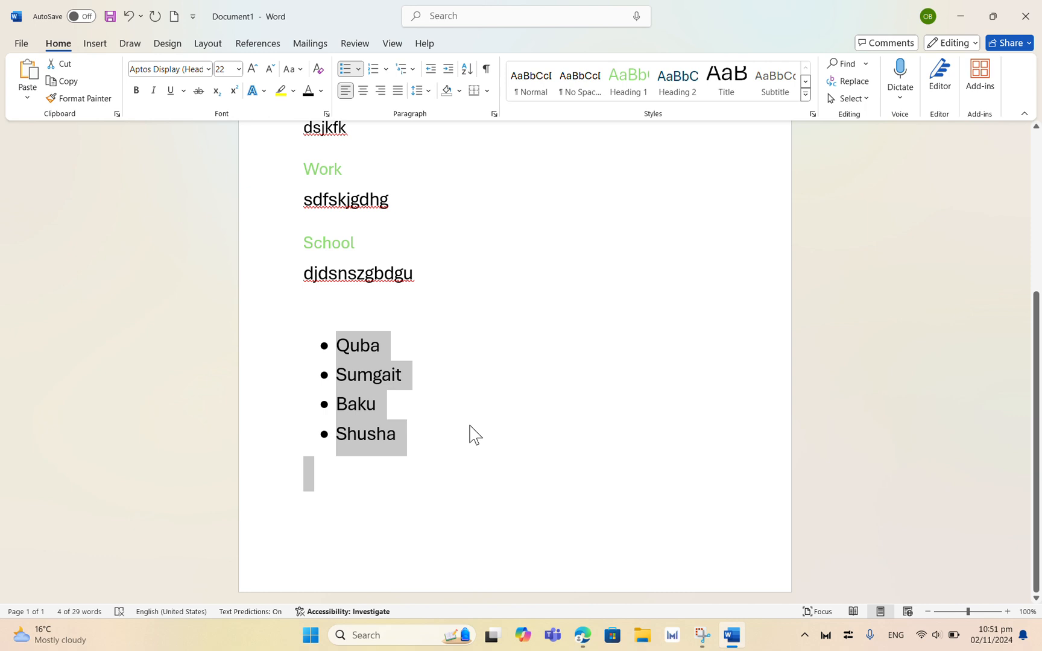
# Step: Try to sort the city list by Paragraphs with type Number, ascending
pyautogui.click(426, 467)
pyautogui.moveTo(317, 341); pyautogui.dragTo(407, 451)
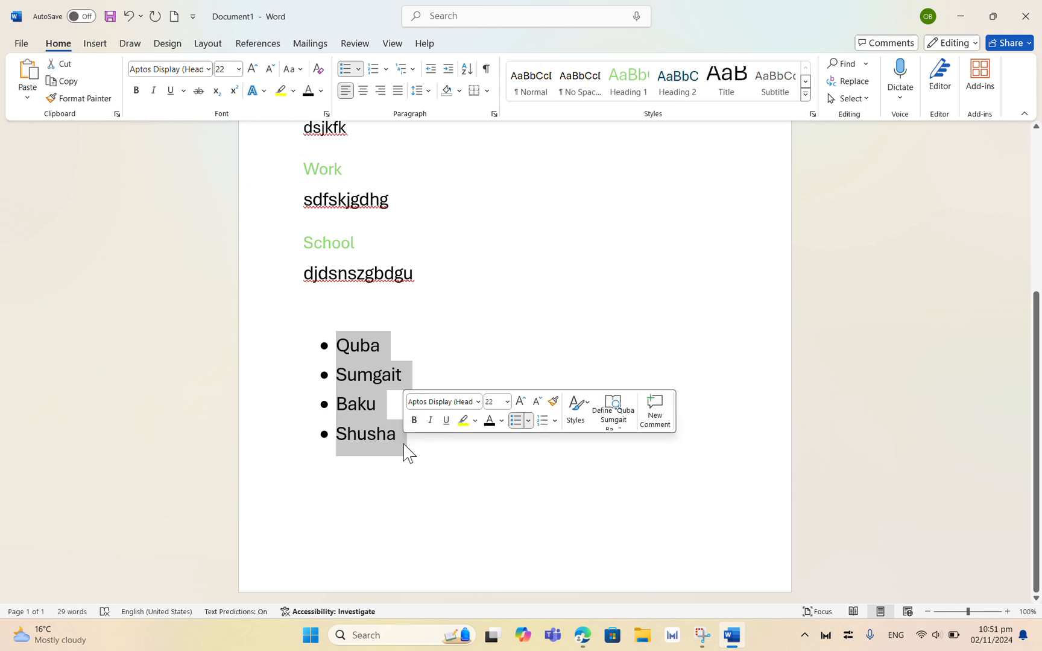
pyautogui.click(468, 71)
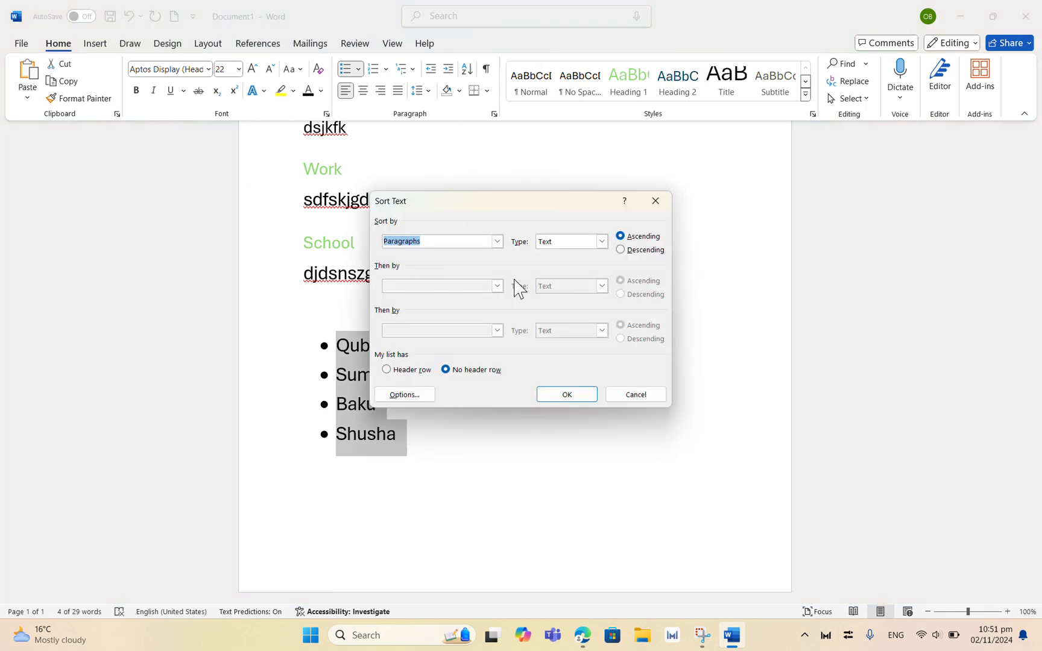
pyautogui.click(497, 242)
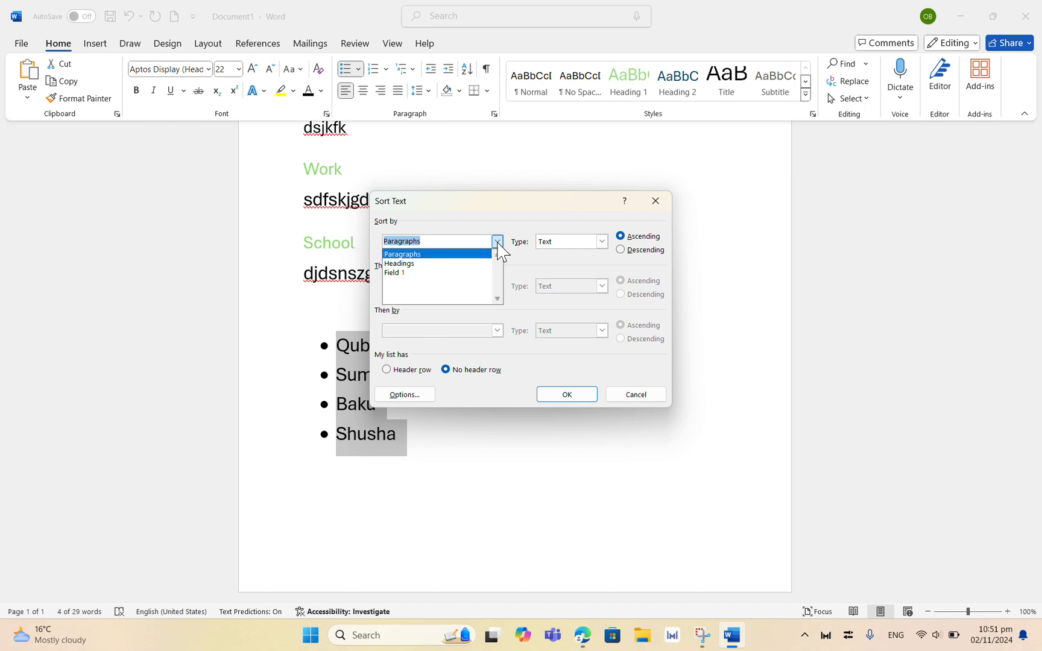
pyautogui.click(414, 254)
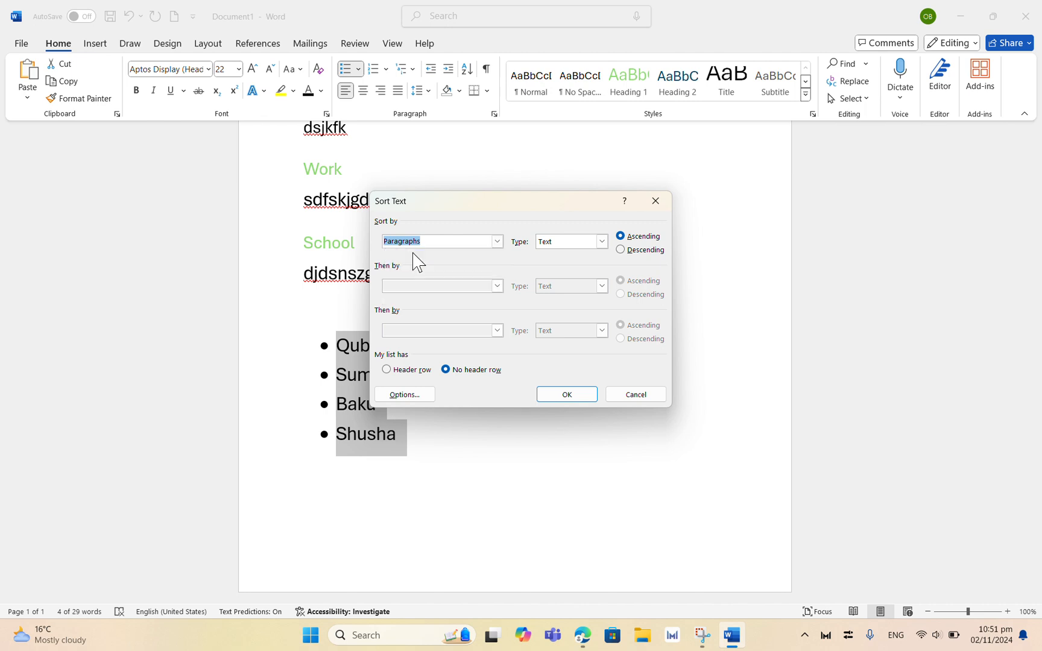
pyautogui.click(601, 241)
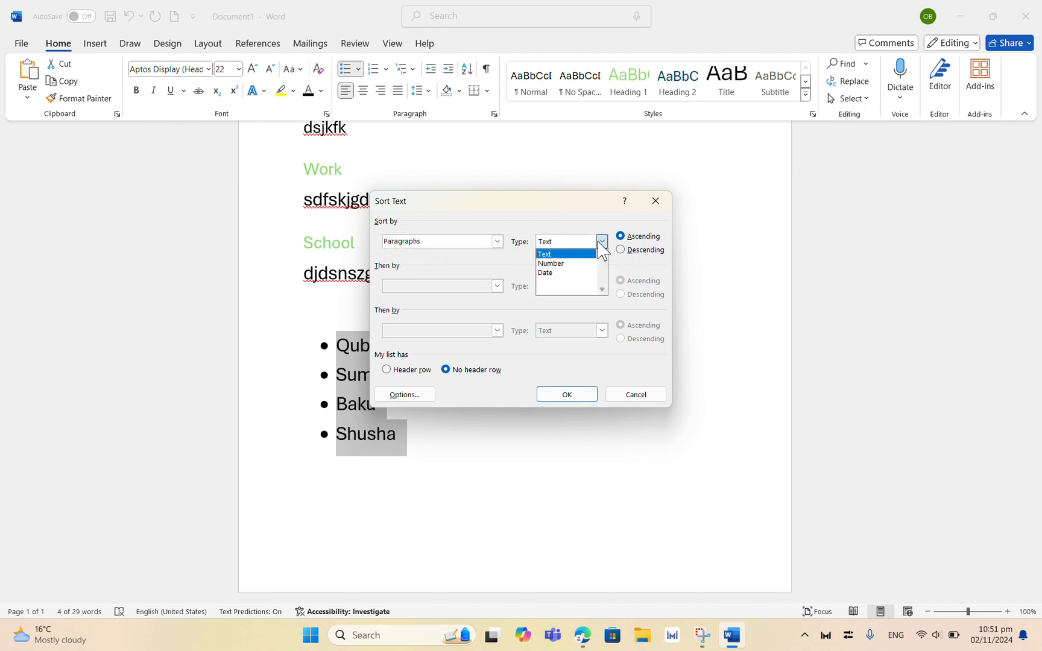
pyautogui.click(551, 263)
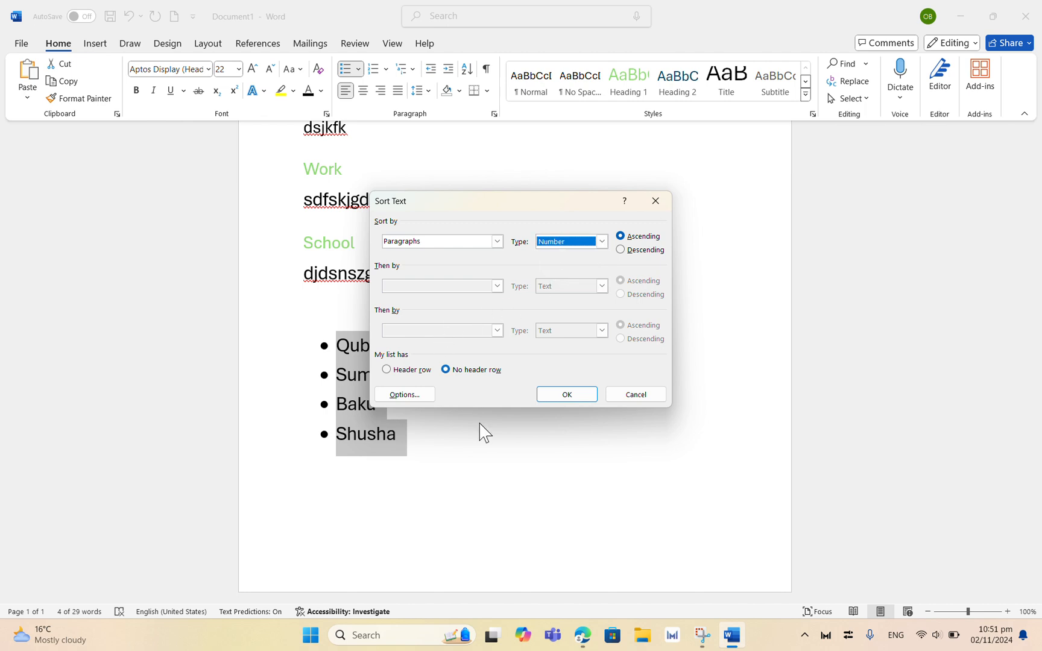
pyautogui.click(566, 394)
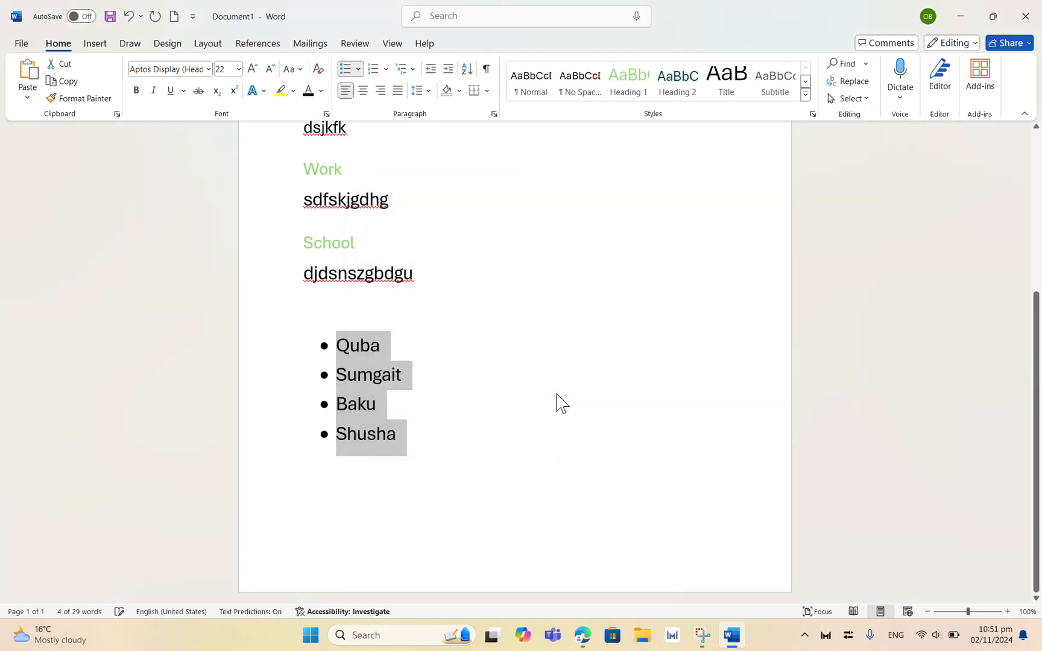
# Step: Sort the city list by Headings as text, ascending
pyautogui.click(468, 69)
pyautogui.click(497, 241)
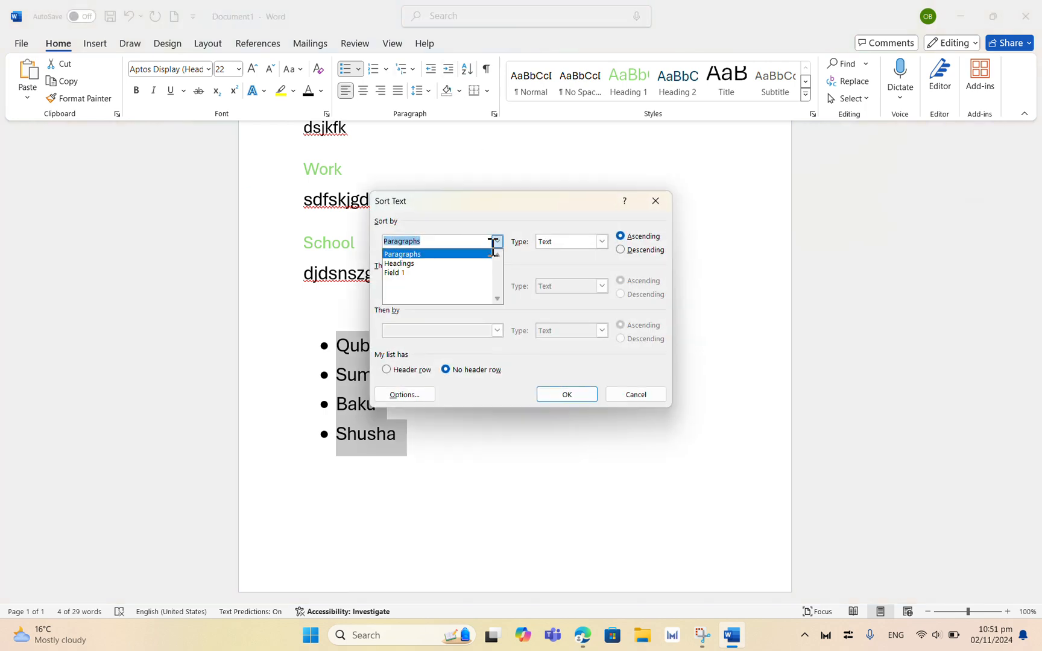
pyautogui.click(398, 263)
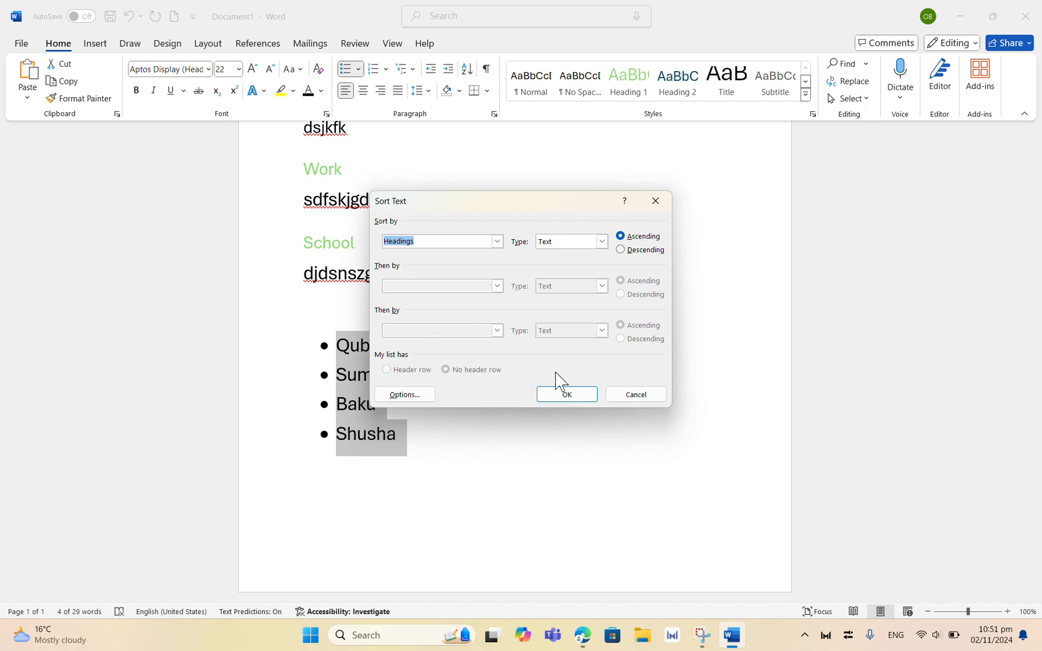
pyautogui.click(554, 395)
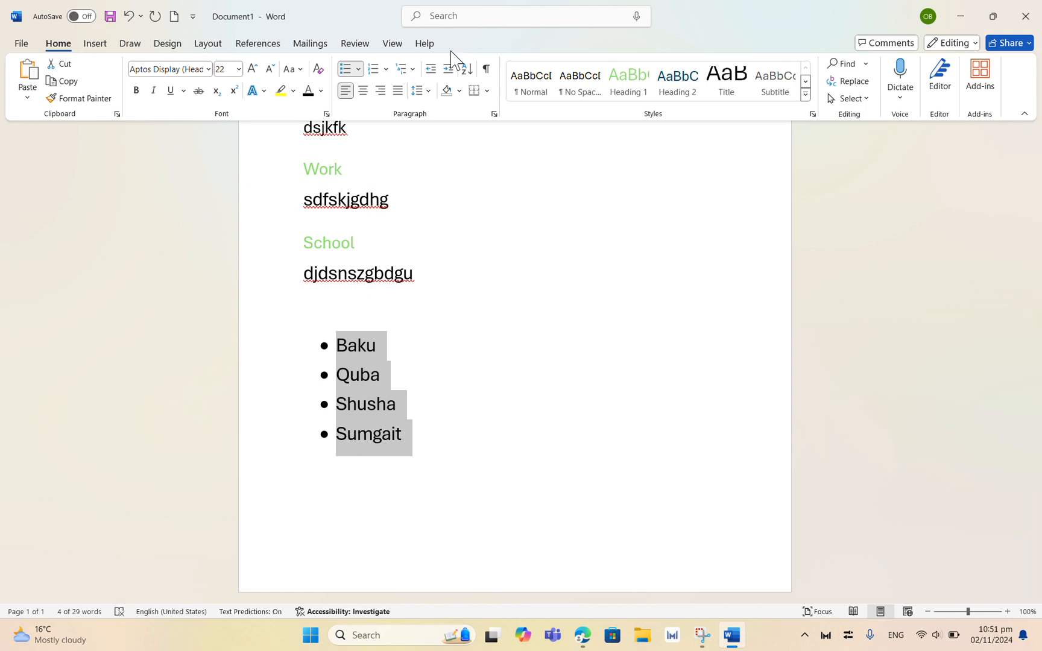
# Step: Search the document for the word "home" in the navigation pane
pyautogui.click(476, 413)
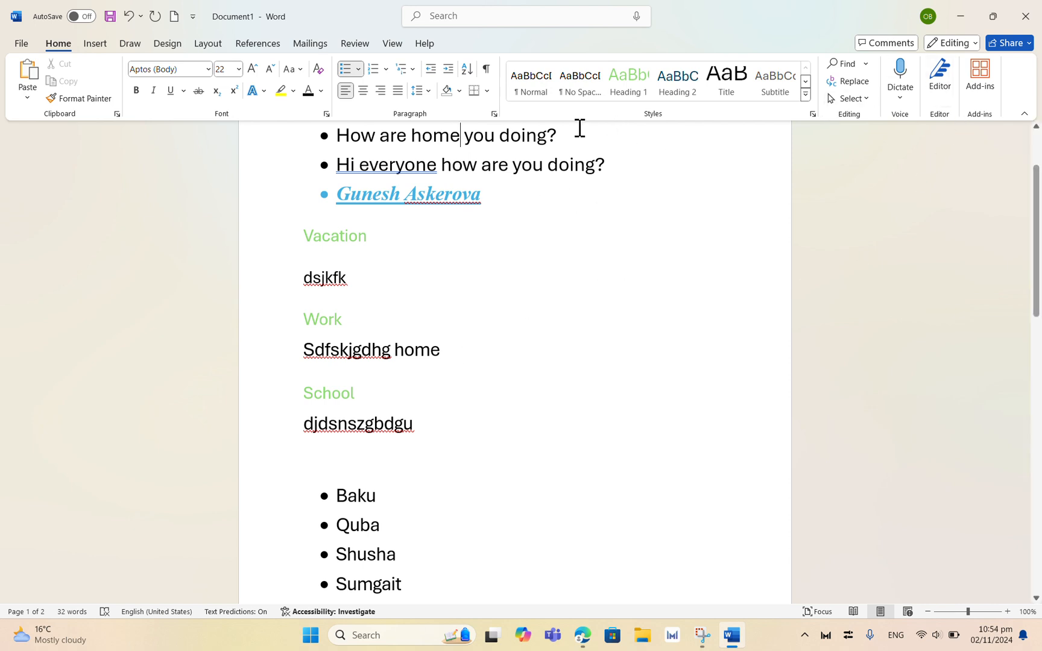
pyautogui.click(844, 64)
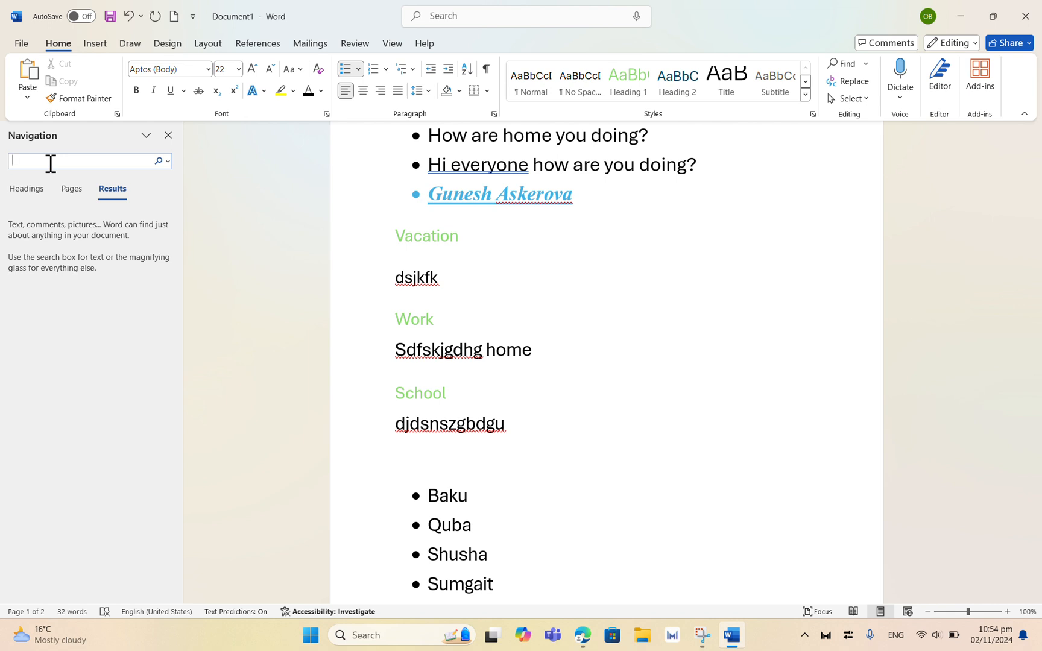
pyautogui.write('home')
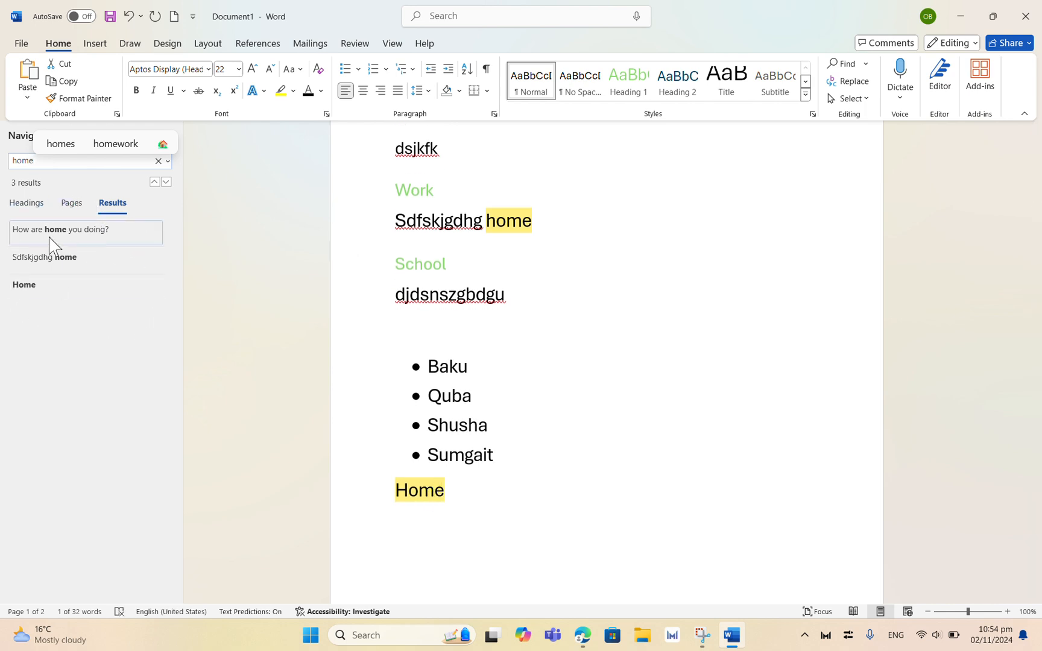
# Step: Open Find and Replace and replace the "home" after Sdfskjgdhg with "happy"
pyautogui.click(446, 27)
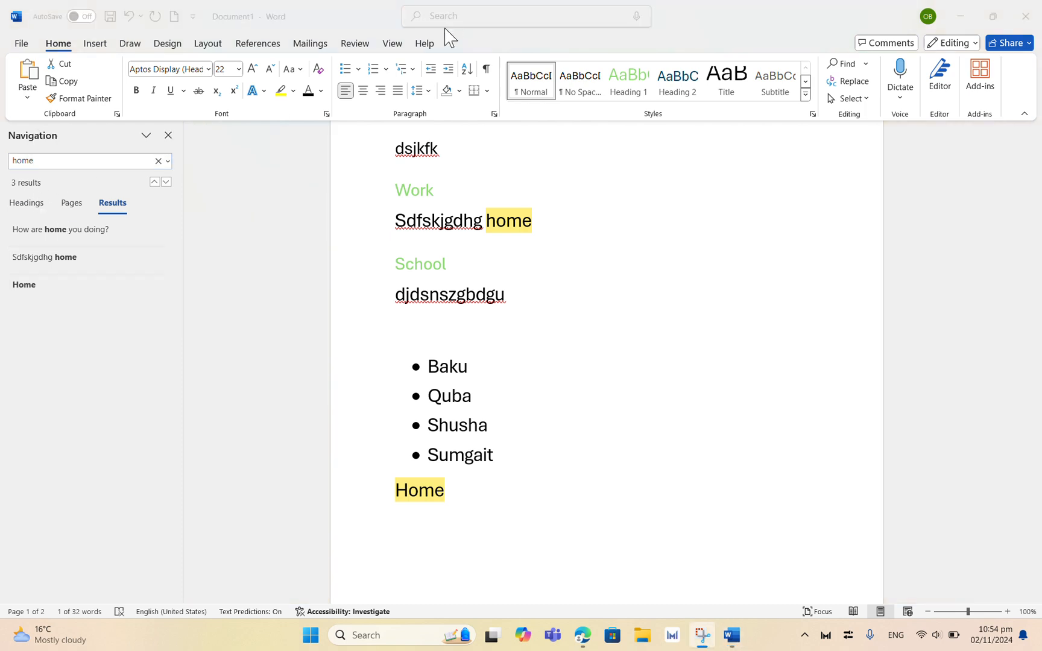
pyautogui.click(865, 62)
pyautogui.click(865, 64)
pyautogui.click(859, 103)
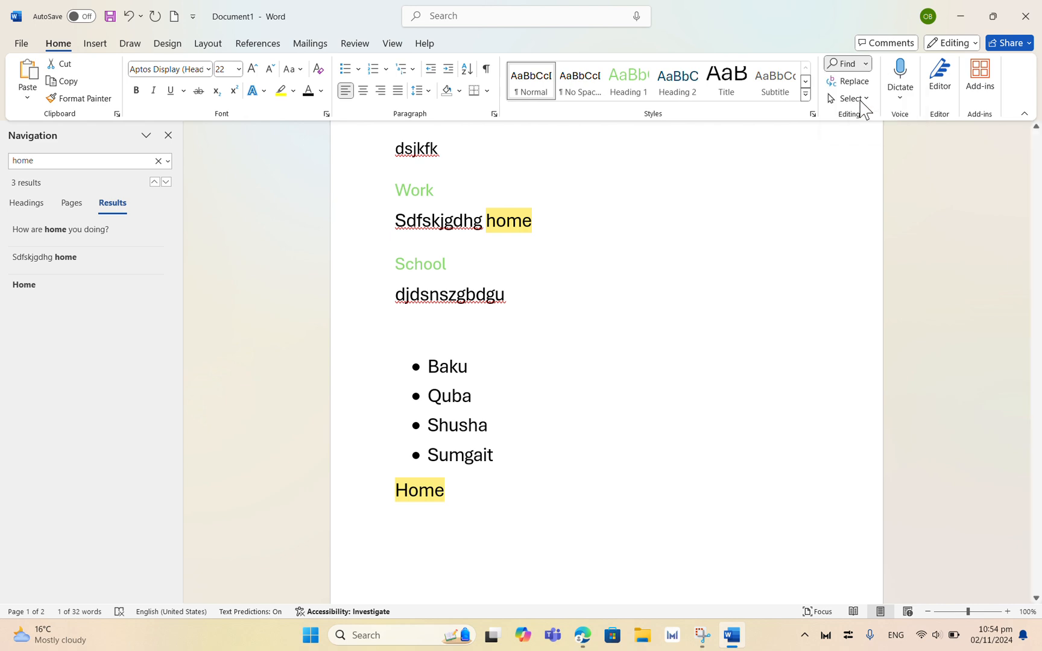
pyautogui.moveTo(456, 238); pyautogui.dragTo(699, 253)
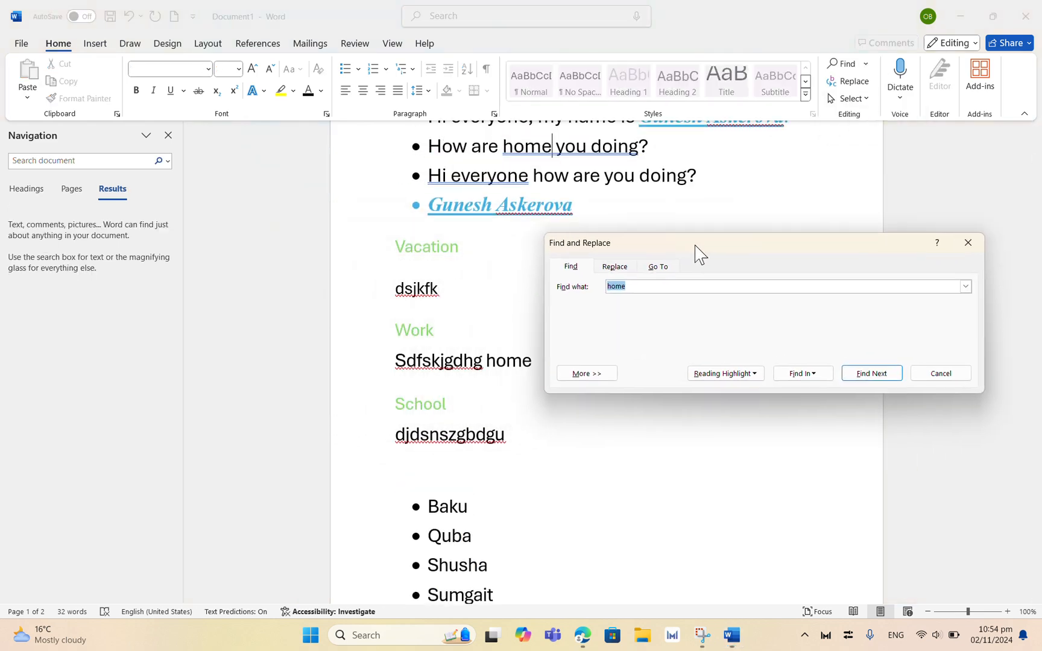
pyautogui.click(612, 266)
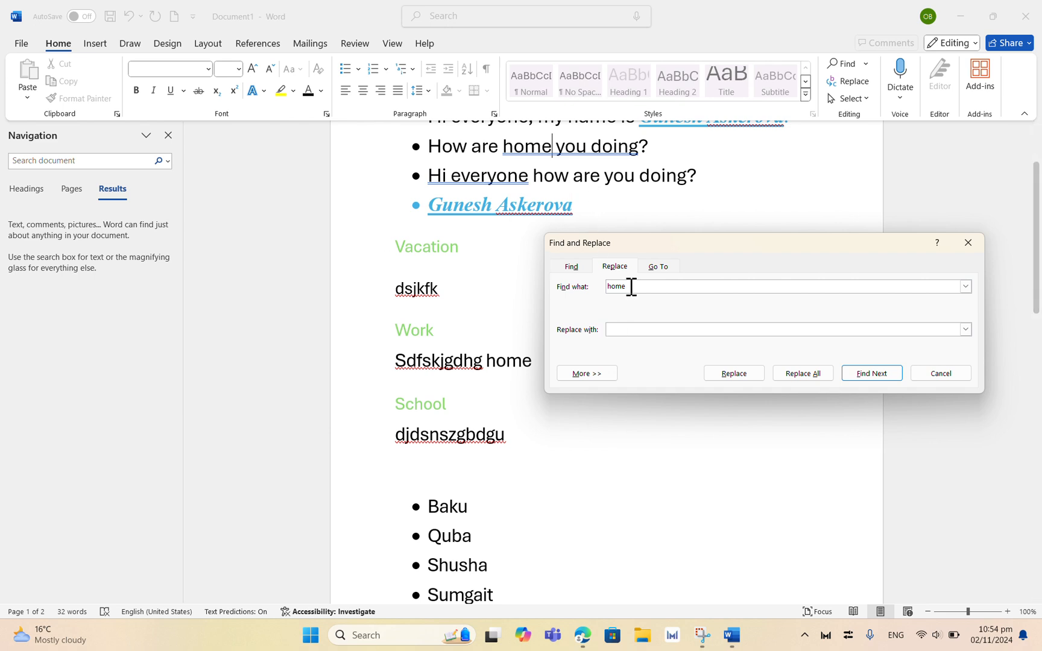
pyautogui.write('happ')
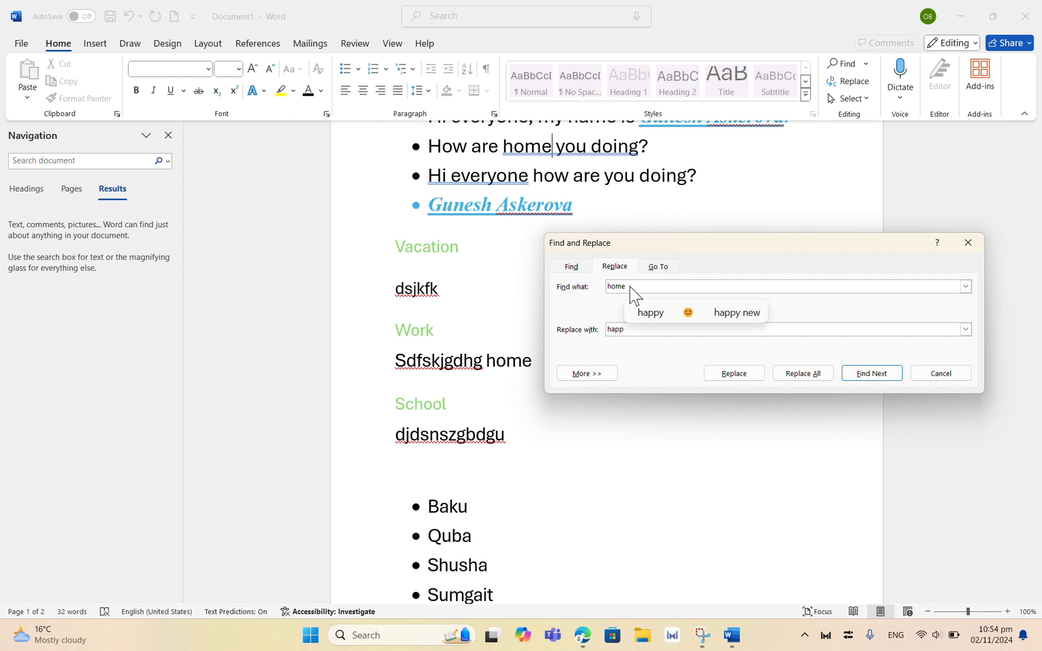
pyautogui.write('y')
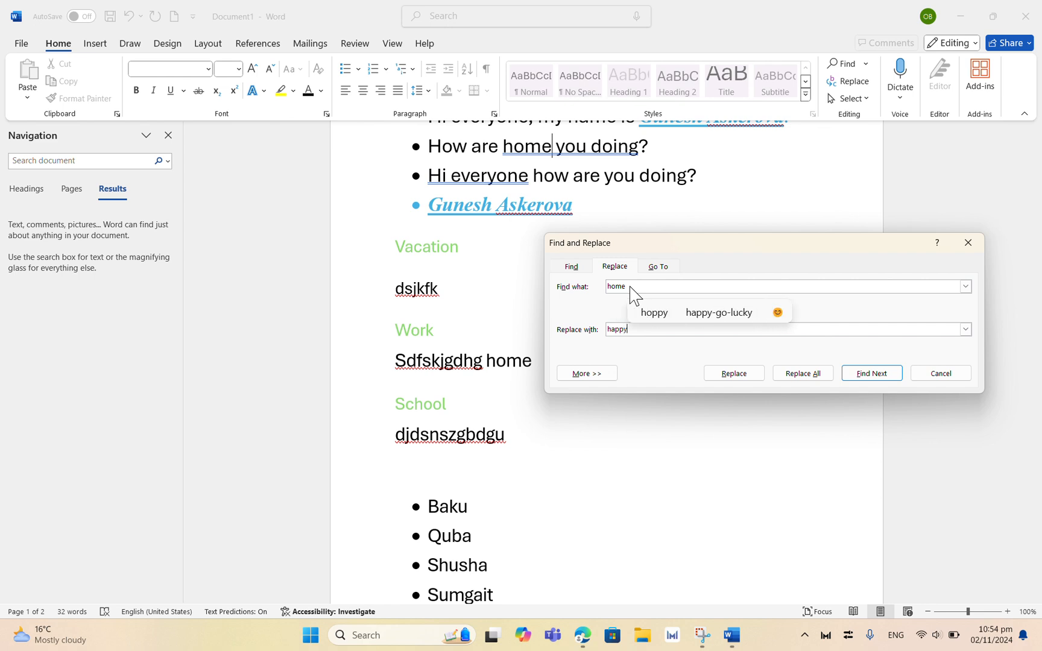
pyautogui.click(732, 373)
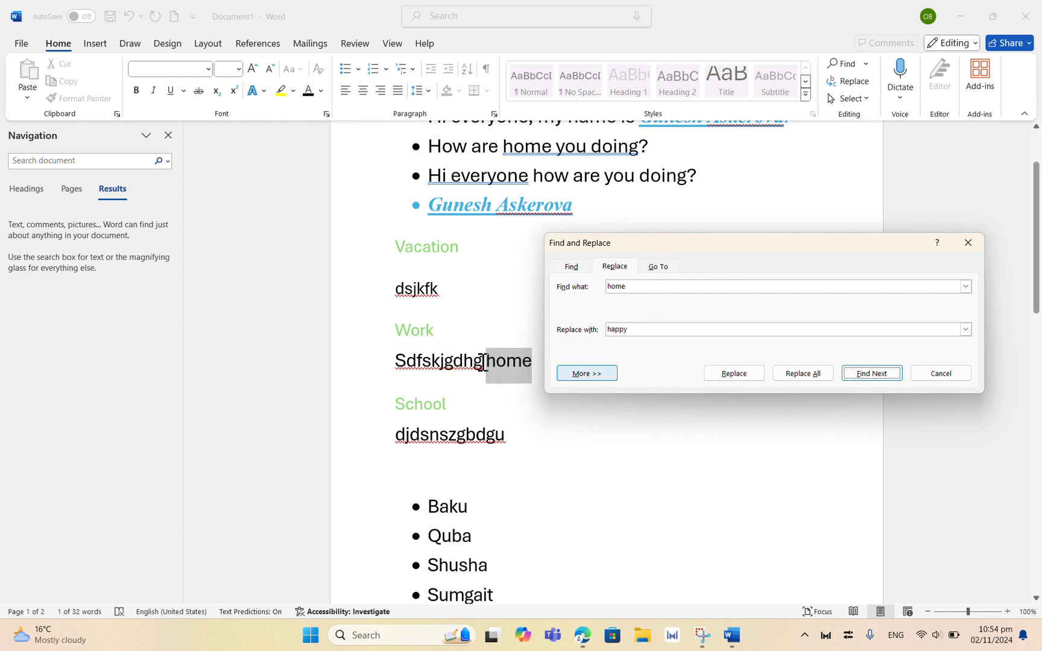
pyautogui.click(722, 379)
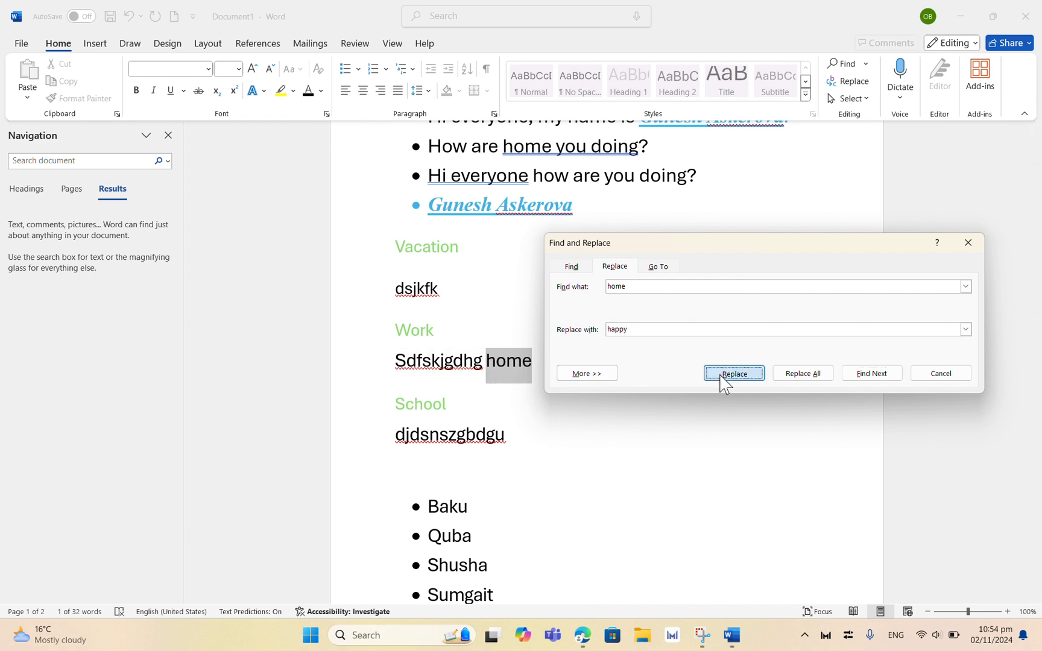
pyautogui.click(723, 378)
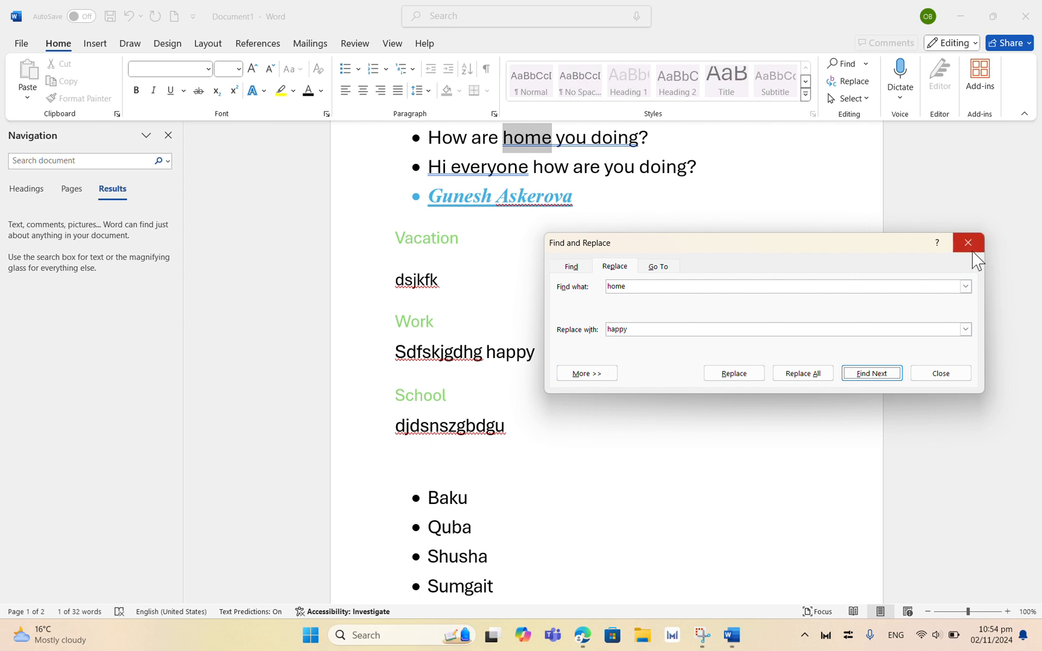
# Step: Replace all remaining "home" occurrences with "happy" and close the Find and Replace dialog
pyautogui.click(446, 21)
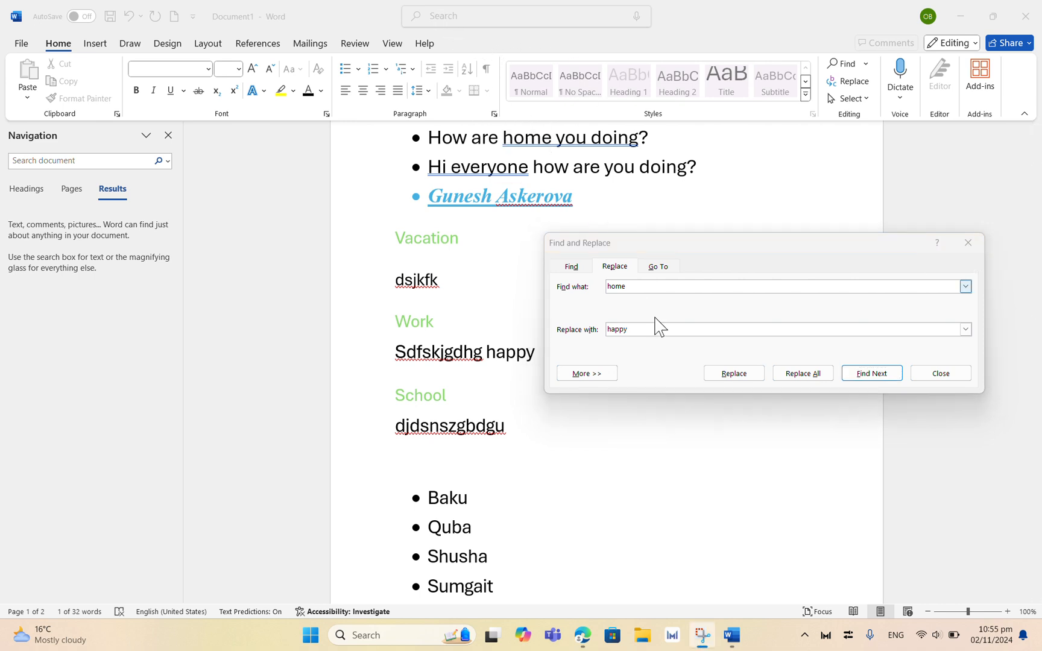
pyautogui.click(792, 375)
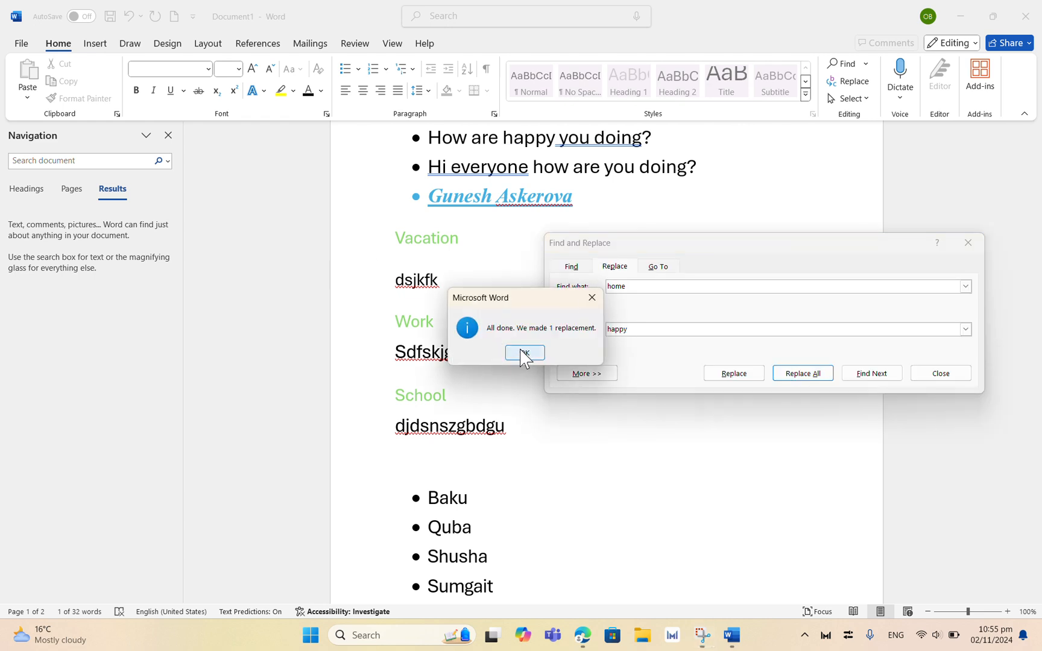
pyautogui.click(523, 355)
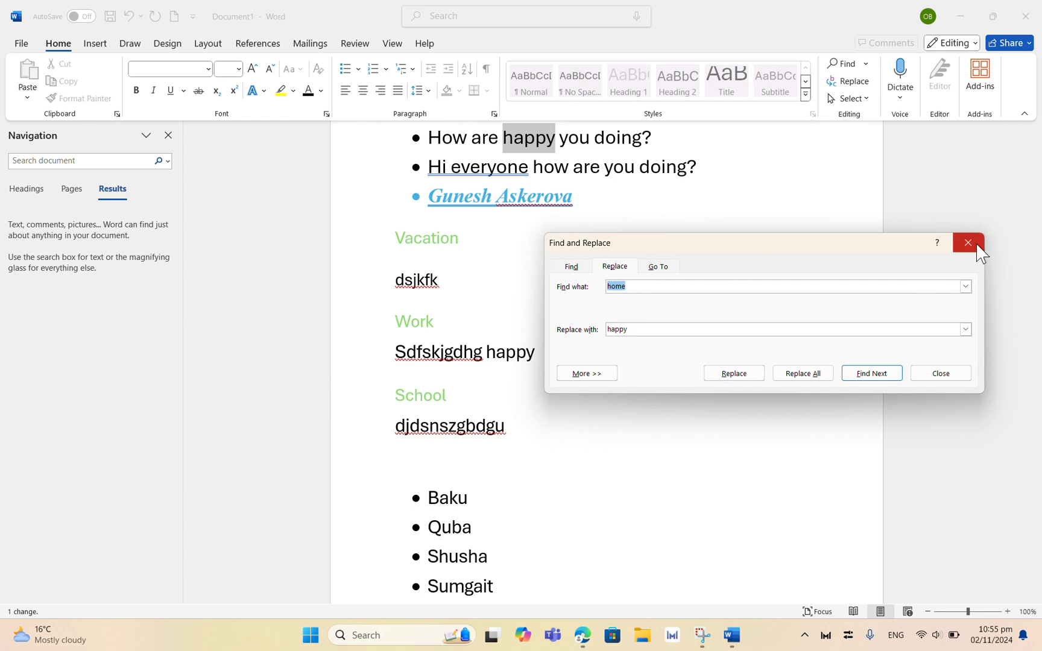
pyautogui.click(929, 374)
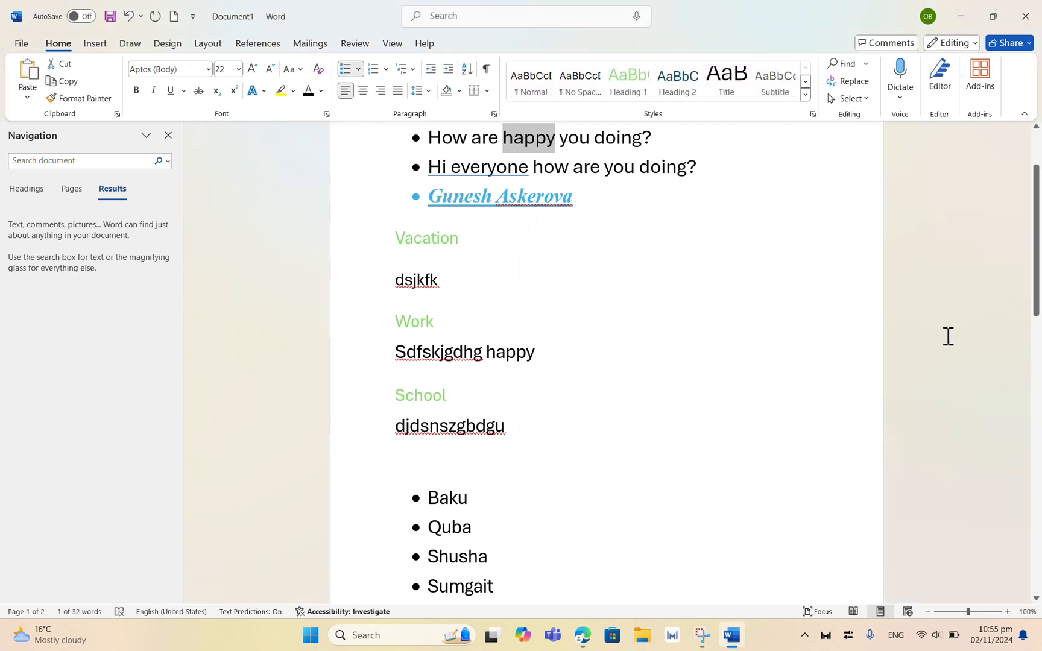
pyautogui.moveTo(1031, 314); pyautogui.dragTo(1032, 272)
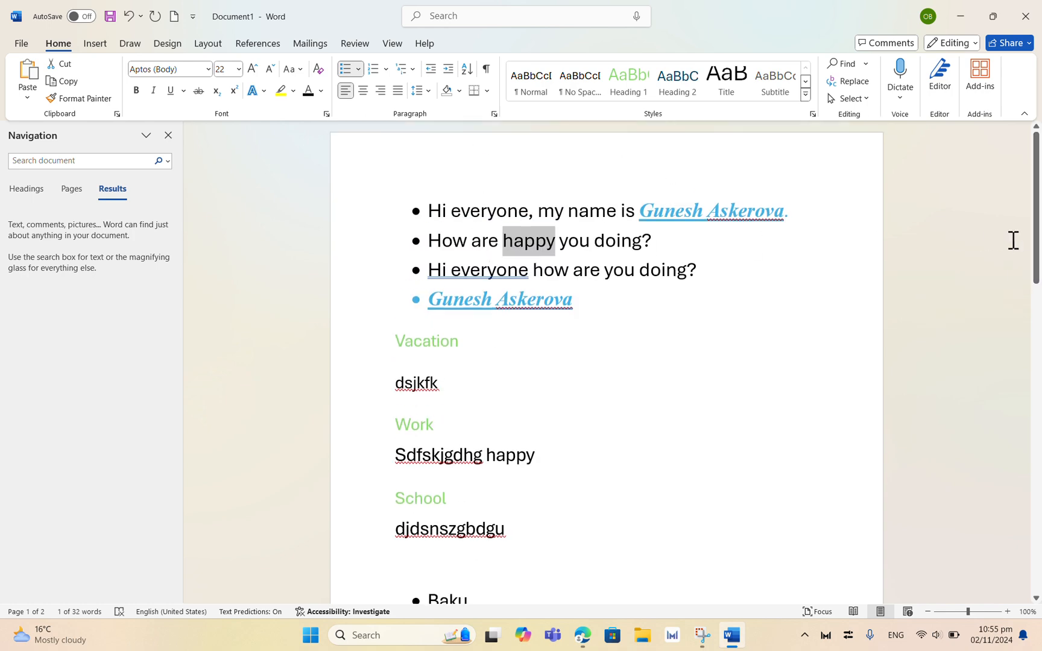
pyautogui.moveTo(1035, 241); pyautogui.dragTo(1015, 212)
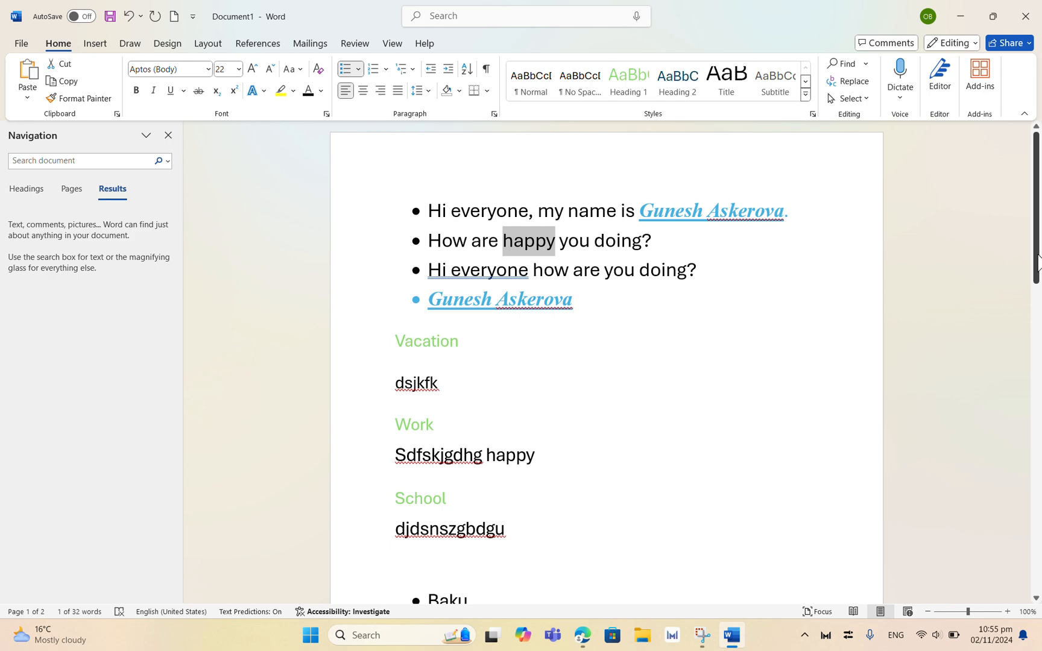
pyautogui.moveTo(1038, 260)
pyautogui.mouseDown()
pyautogui.moveTo(1035, 434)
pyautogui.moveTo(1038, 263)
pyautogui.mouseUp()
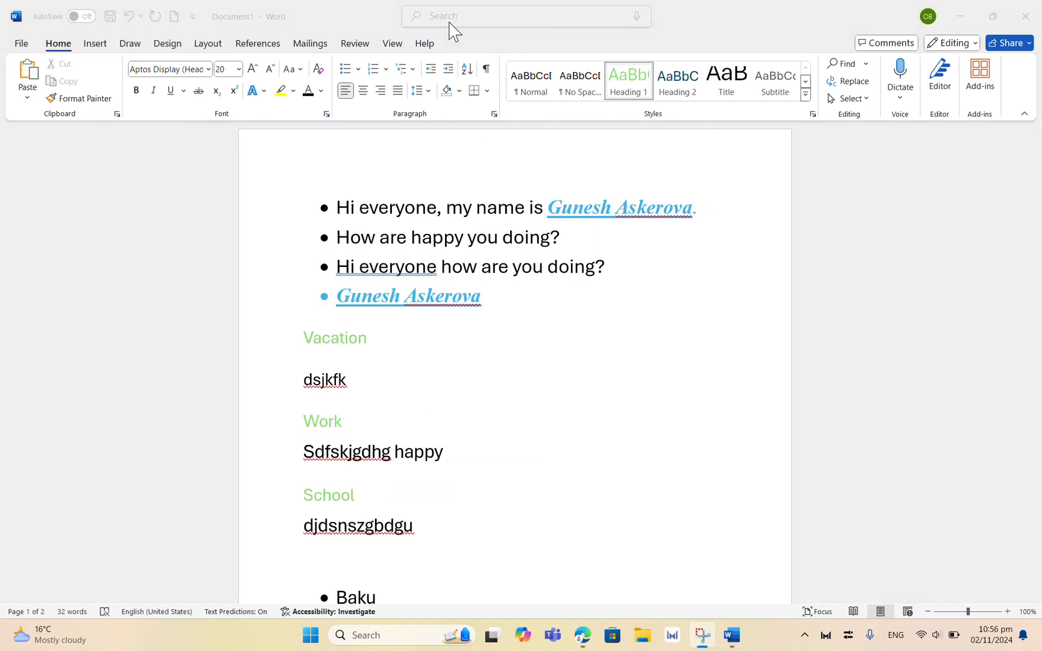
# Step: Insert the Motion cover page at the start of the document
pyautogui.click(96, 43)
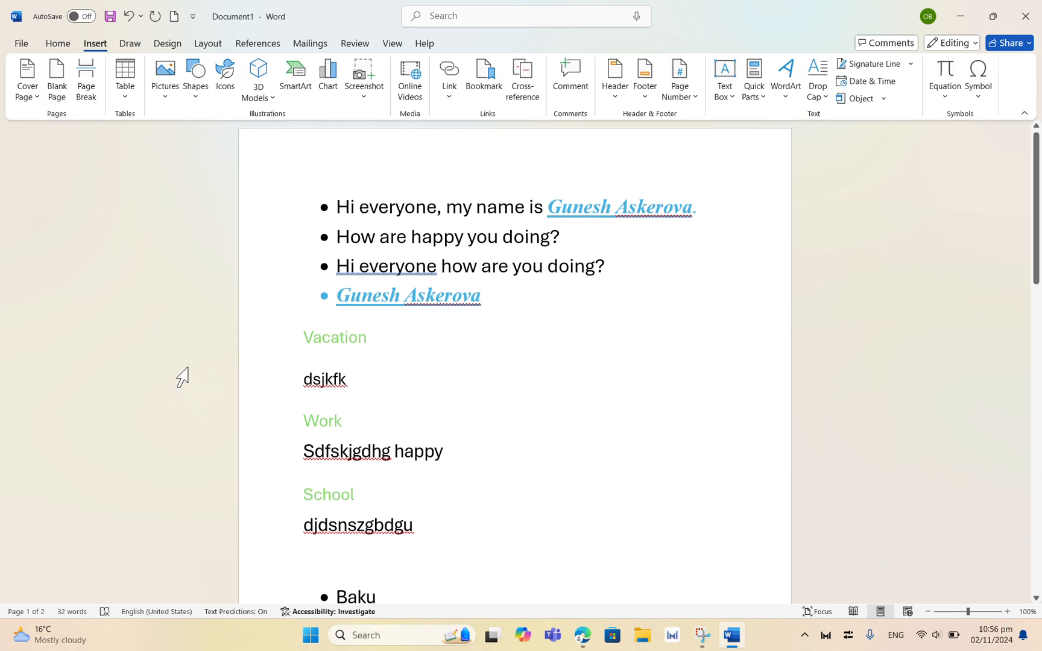
pyautogui.click(34, 91)
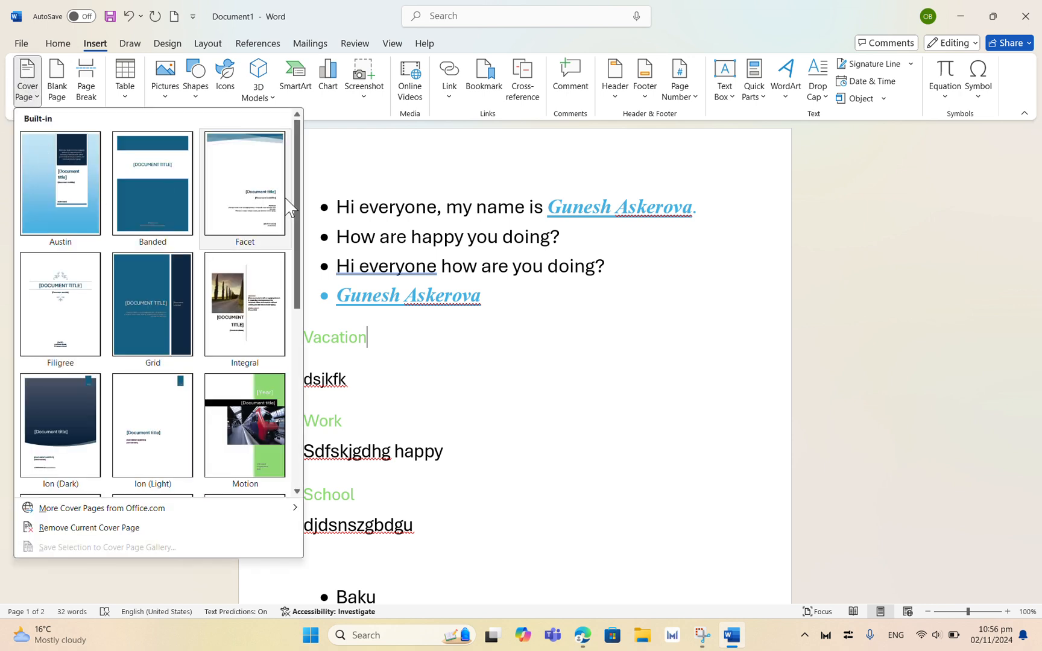
pyautogui.moveTo(297, 229); pyautogui.dragTo(330, 158)
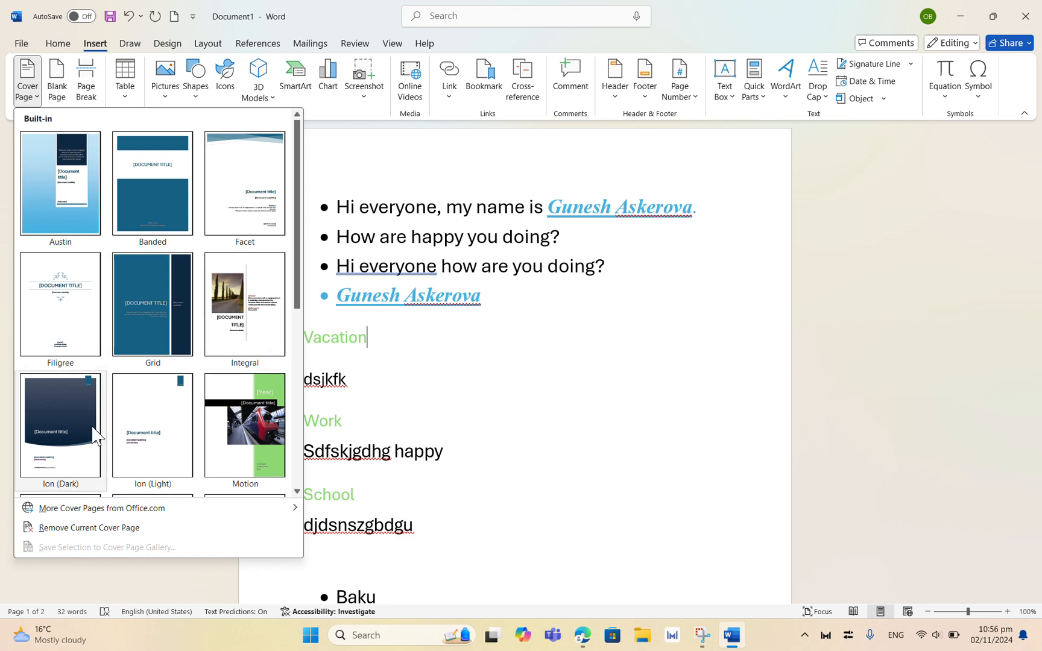
pyautogui.click(217, 435)
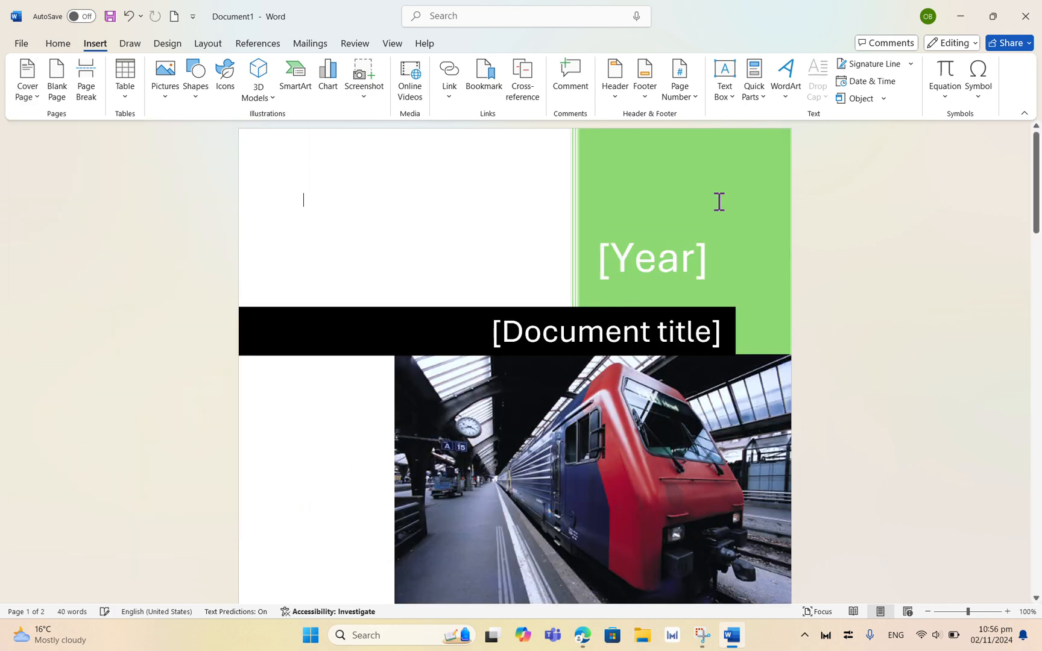
# Step: Add six blank lines after the School section's text
pyautogui.moveTo(1032, 156)
pyautogui.mouseDown()
pyautogui.moveTo(1032, 343)
pyautogui.moveTo(1032, 139)
pyautogui.moveTo(1017, 288)
pyautogui.moveTo(1034, 470)
pyautogui.moveTo(1023, 216)
pyautogui.moveTo(1035, 145)
pyautogui.mouseUp()
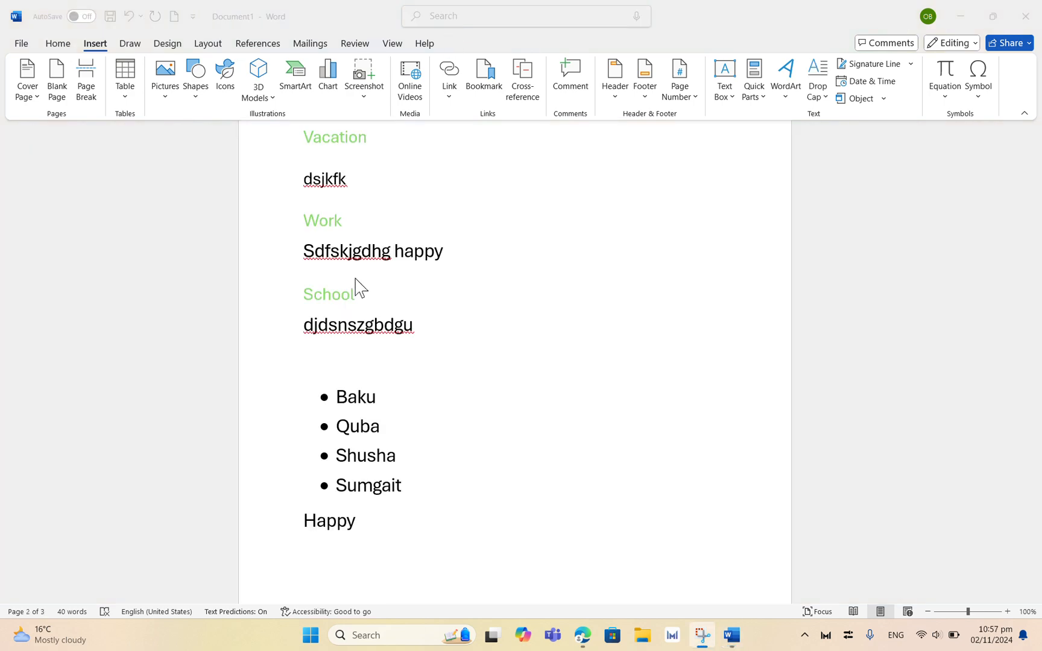
pyautogui.click(415, 327)
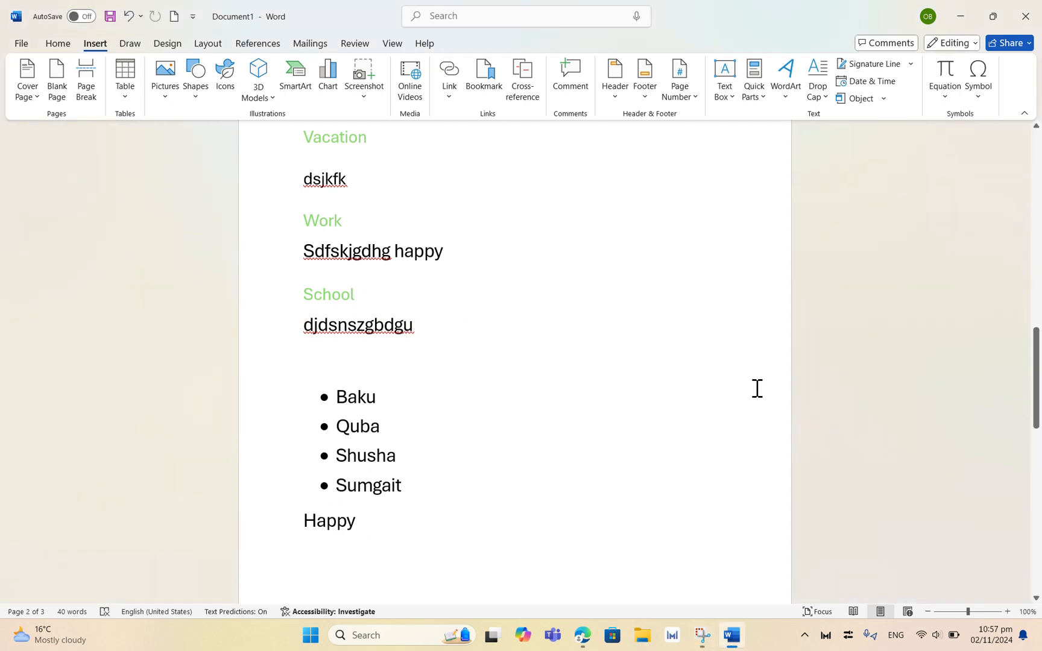
pyautogui.press('Return')
pyautogui.press('Return')
pyautogui.press('Return')
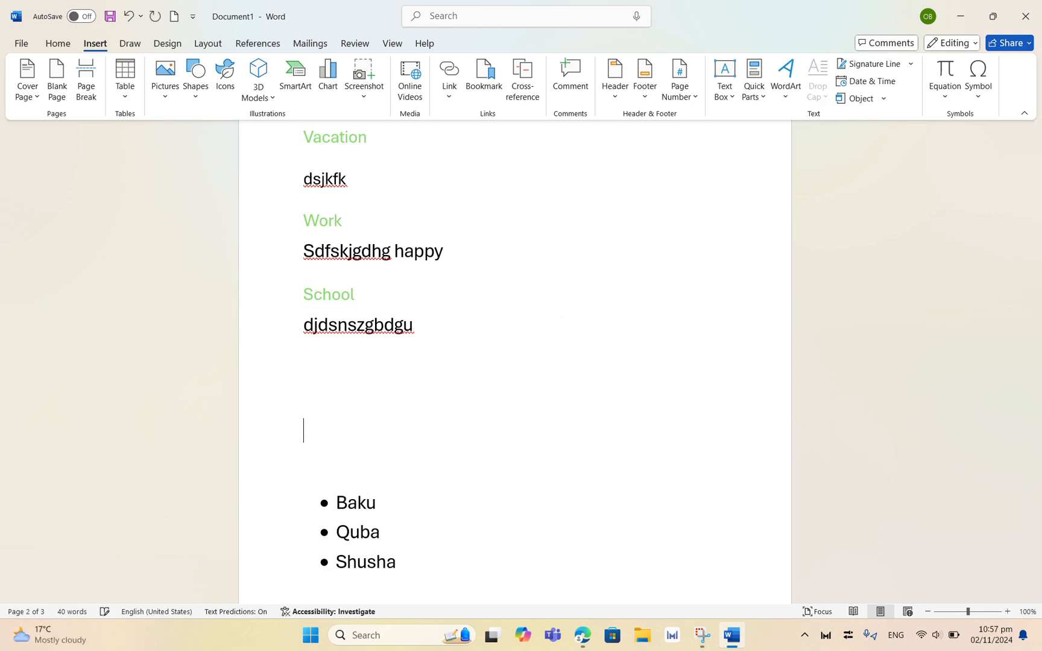
pyautogui.press('Return')
pyautogui.press('Return')
pyautogui.press('Return')
pyautogui.press('Return')
pyautogui.press('Return')
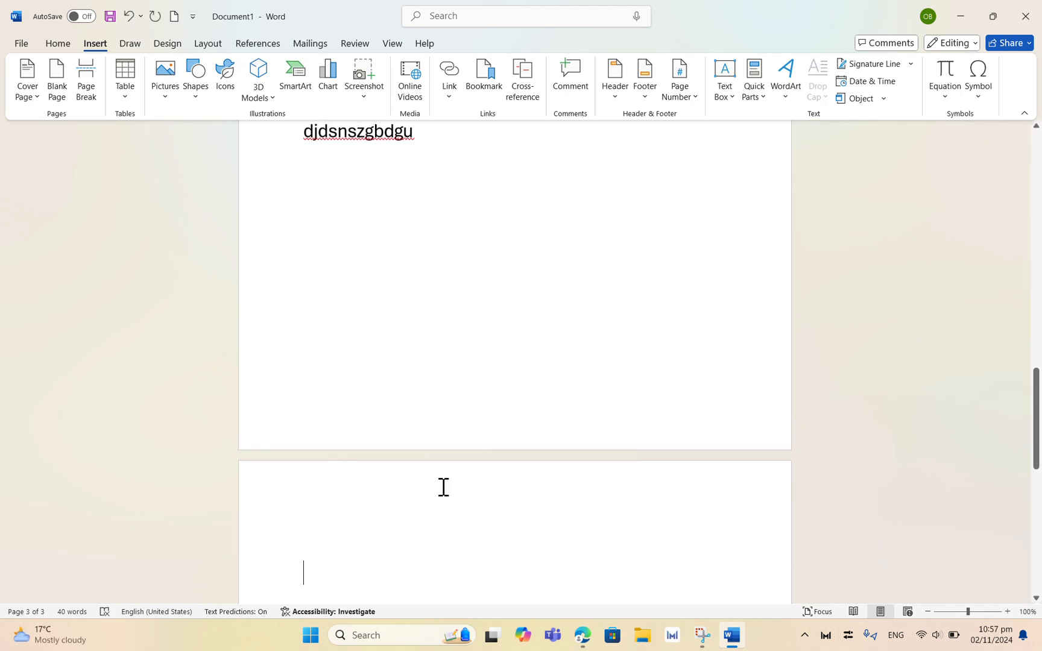
# Step: Delete three of the blank lines and undo the recent edits
pyautogui.press('BackSpace')
pyautogui.press('BackSpace')
pyautogui.press('BackSpace')
pyautogui.press('BackSpace')
pyautogui.press('BackSpace')
pyautogui.press('BackSpace')
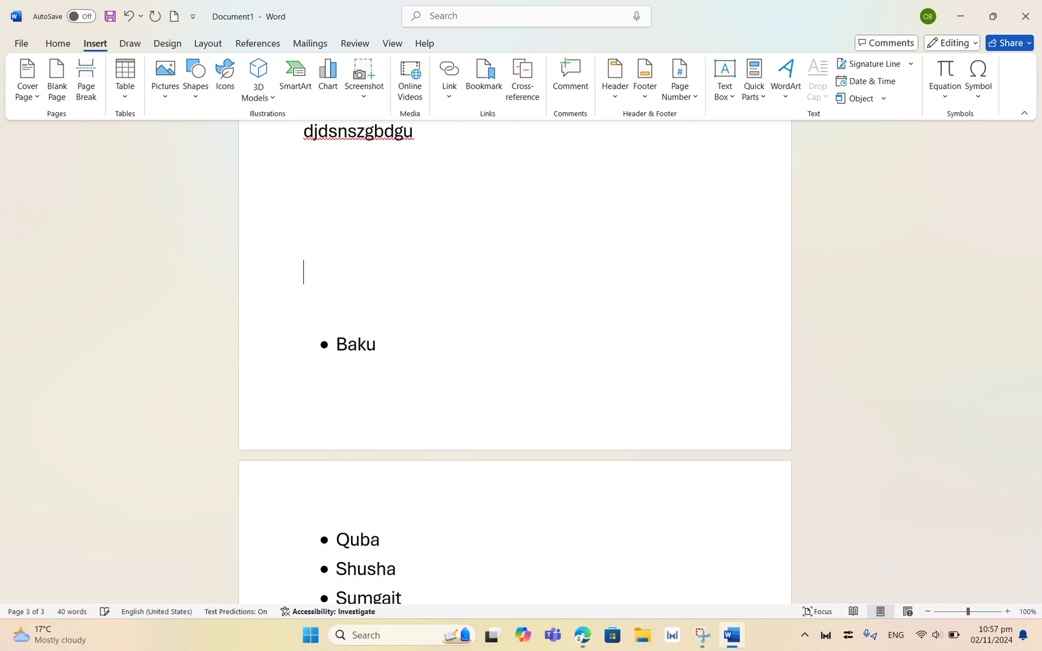
pyautogui.click(131, 19)
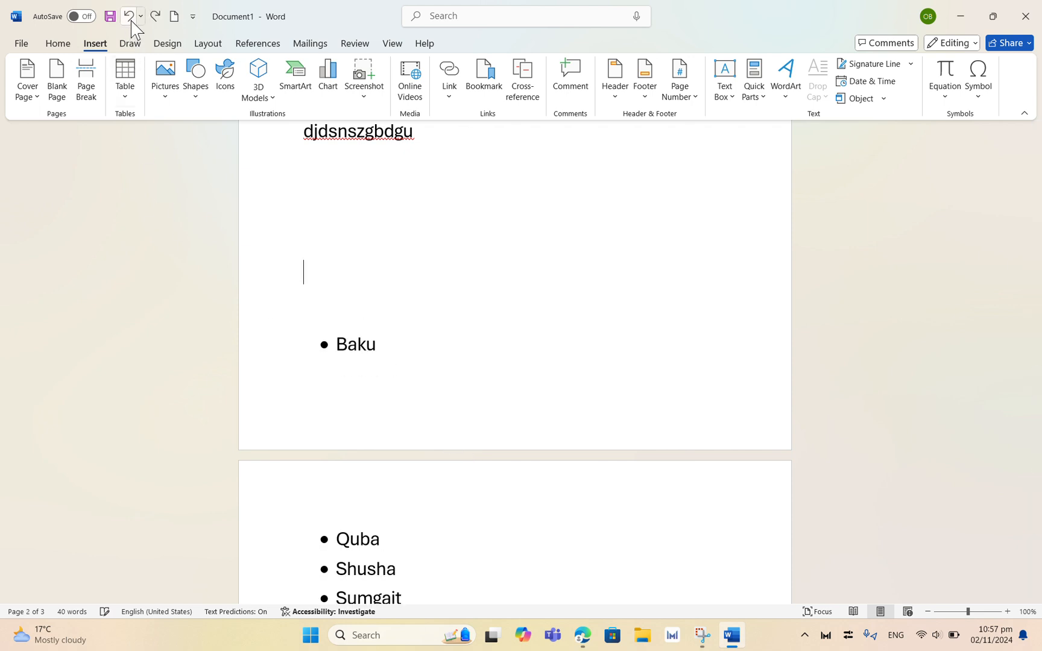
pyautogui.click(453, 24)
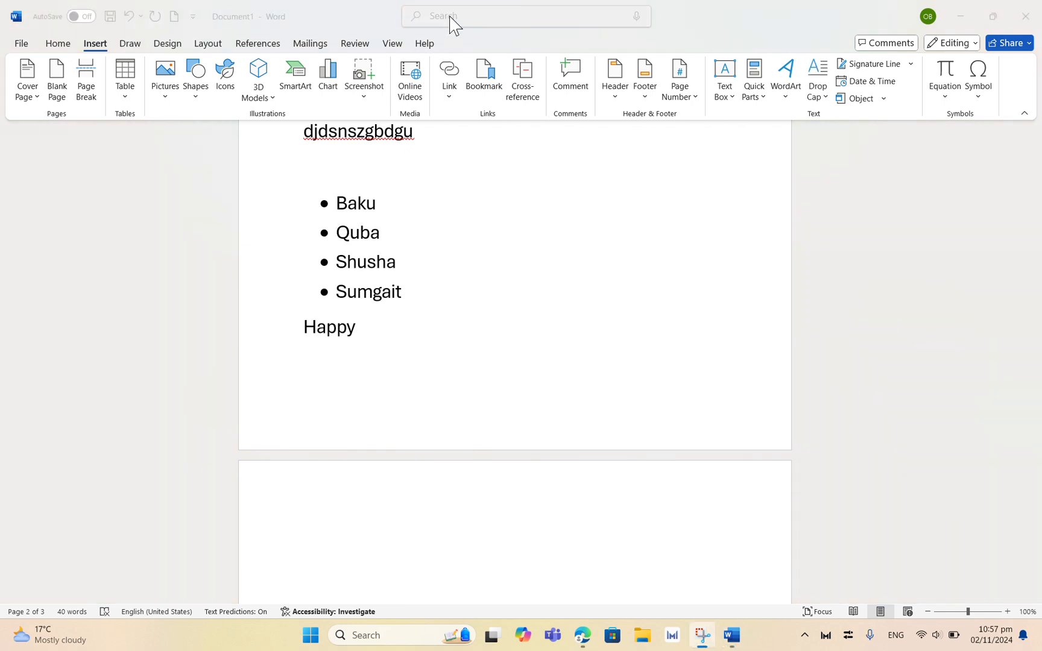
# Step: Insert two page breaks at the end of the document
pyautogui.click(87, 84)
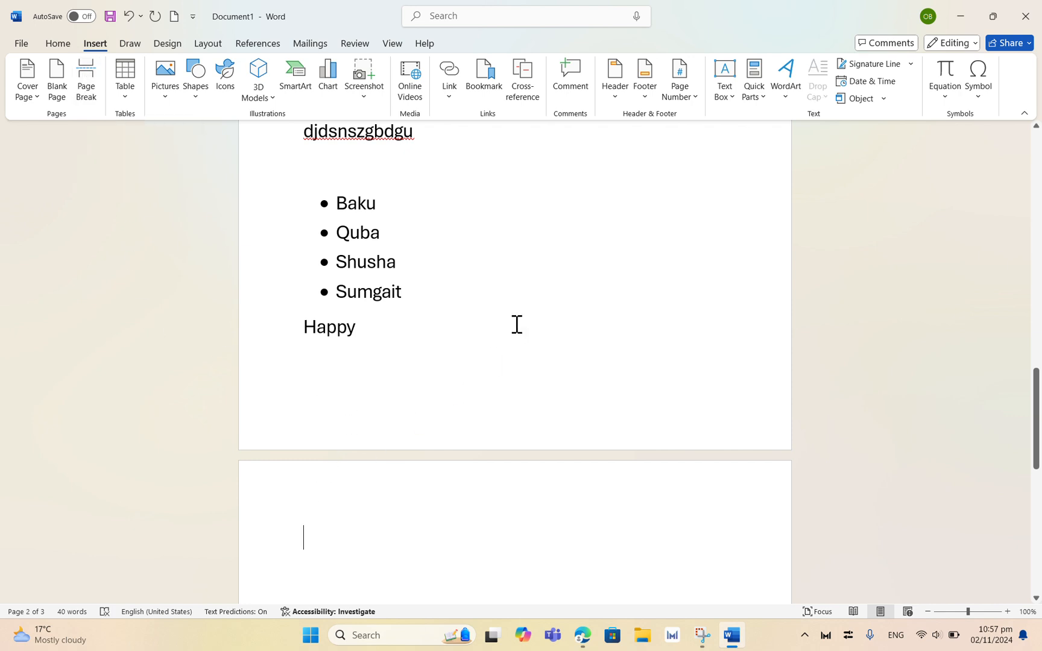
pyautogui.click(86, 91)
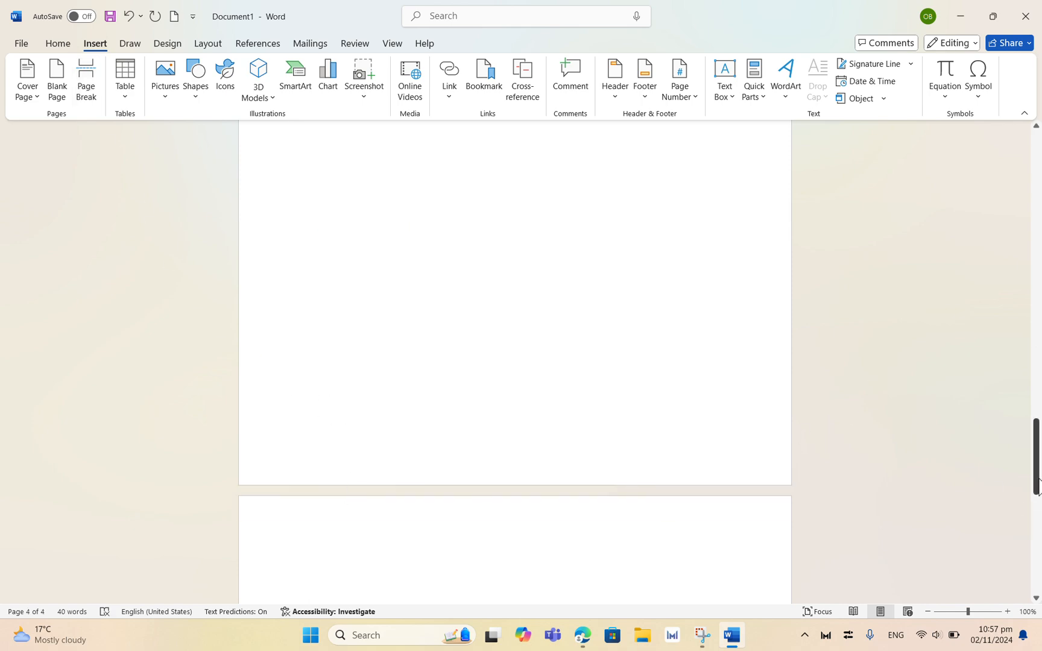
# Step: Insert a page break after Baku in the city list
pyautogui.moveTo(1036, 490); pyautogui.dragTo(1032, 353)
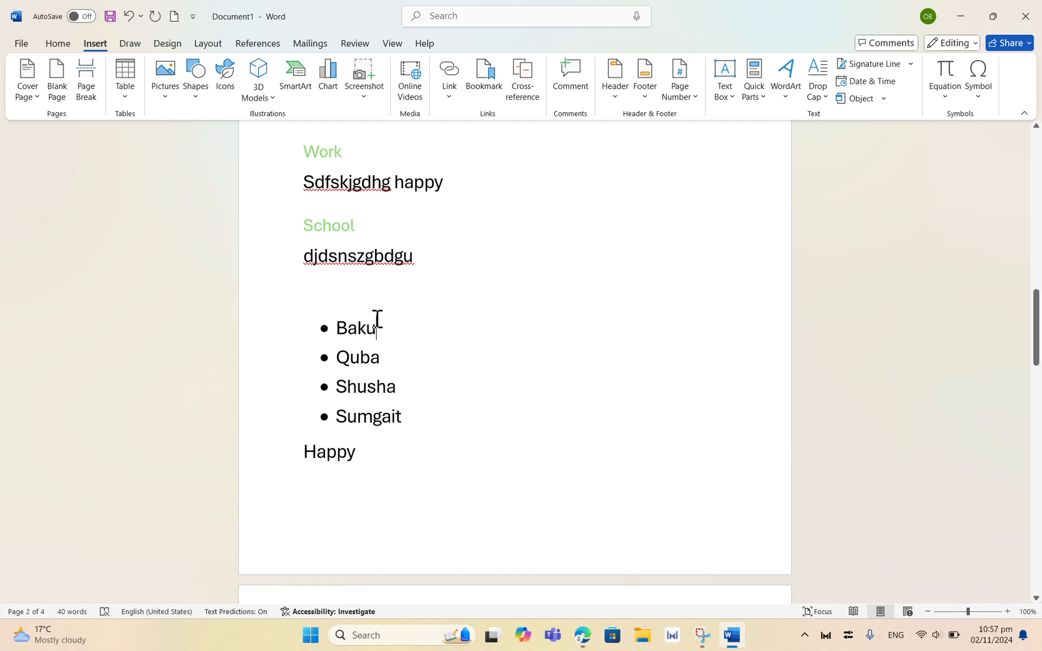
pyautogui.click(84, 90)
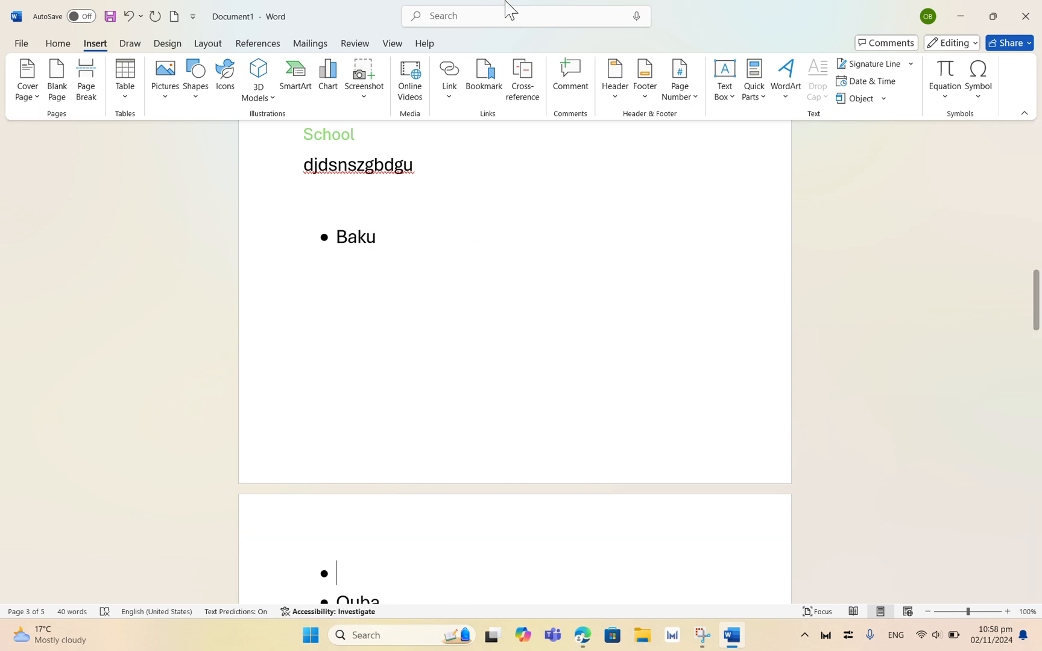
# Step: Insert a Basic Process SmartArt graphic below the Happy line
pyautogui.click(448, 25)
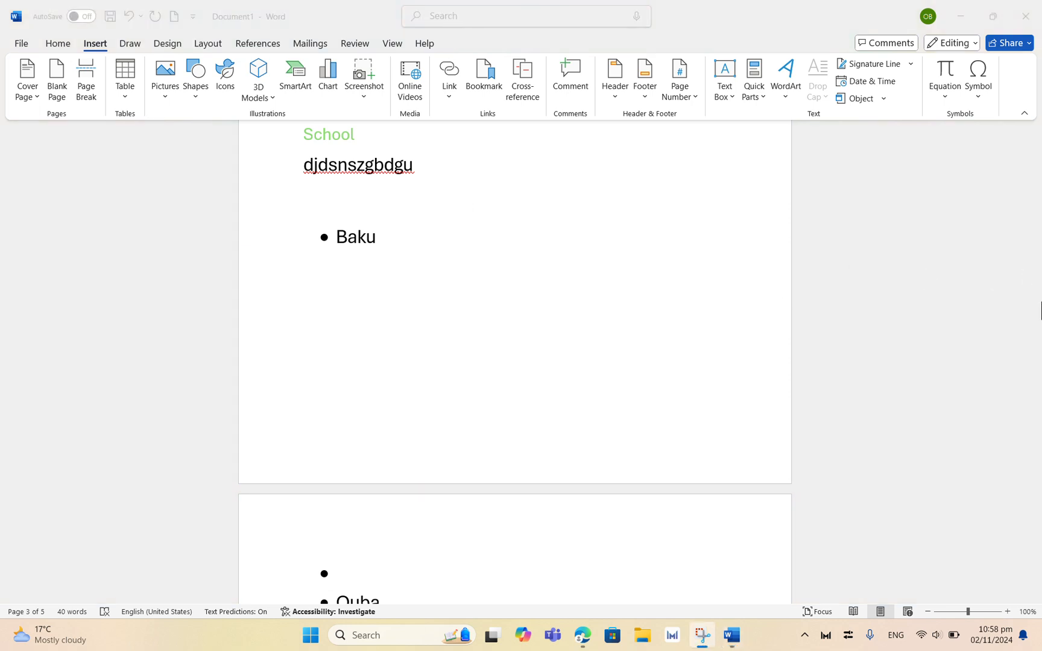
pyautogui.click(1037, 210)
pyautogui.moveTo(1037, 273); pyautogui.dragTo(1037, 328)
pyautogui.click(461, 43)
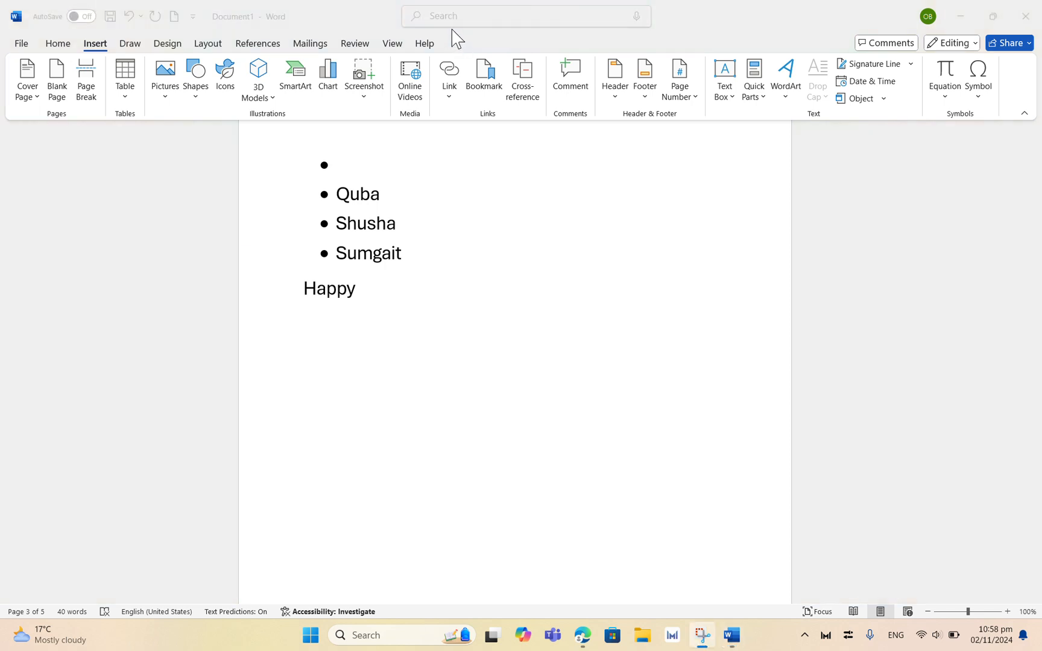
pyautogui.click(307, 324)
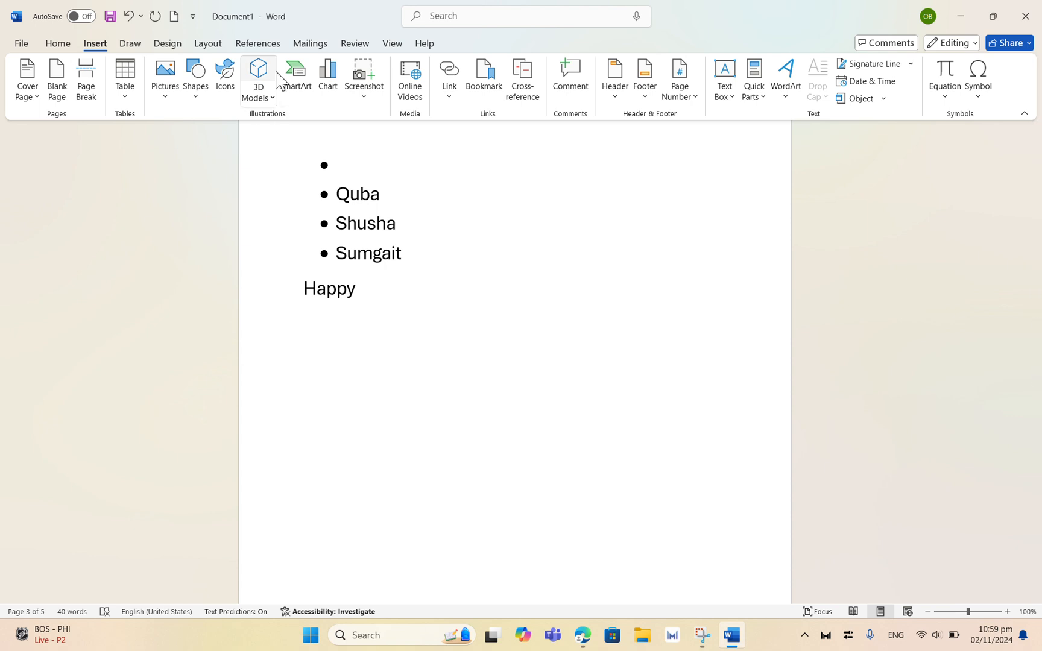
pyautogui.click(295, 84)
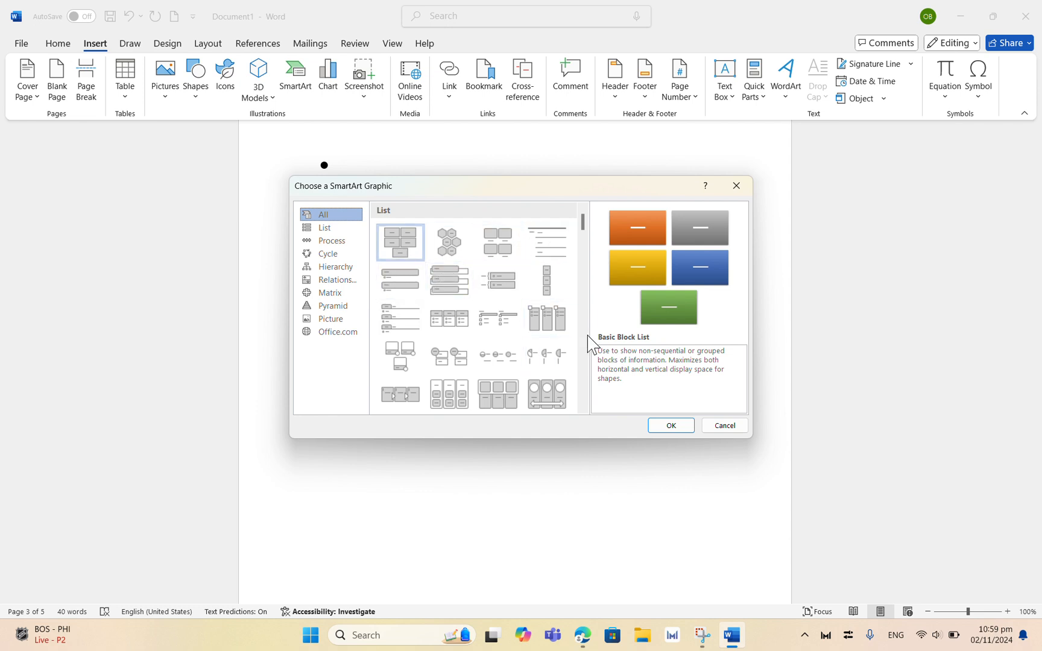
pyautogui.click(329, 229)
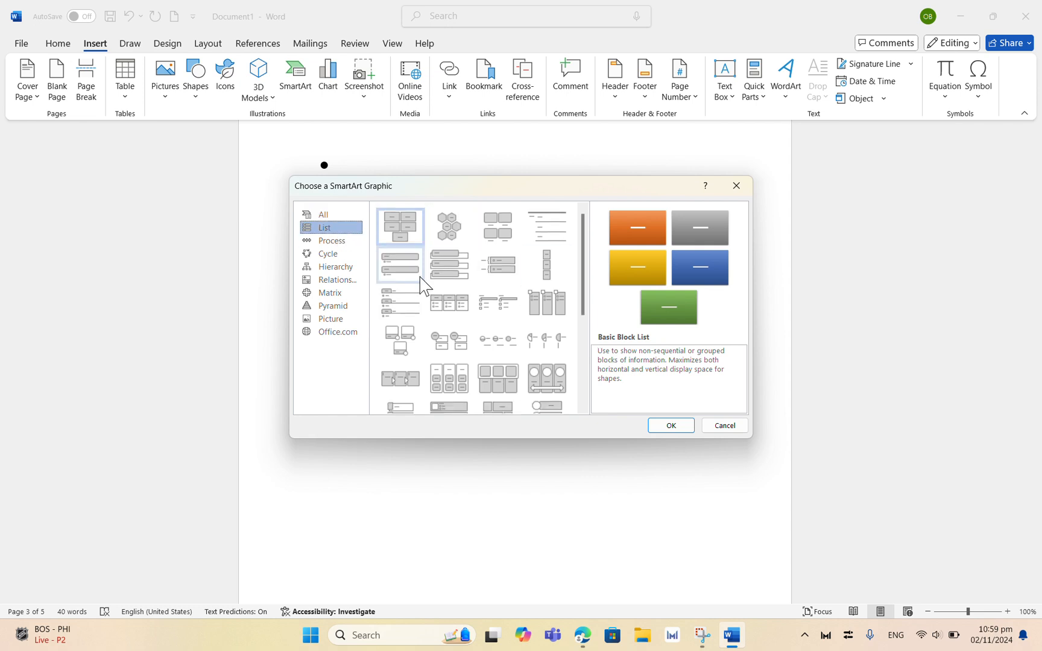
pyautogui.click(323, 243)
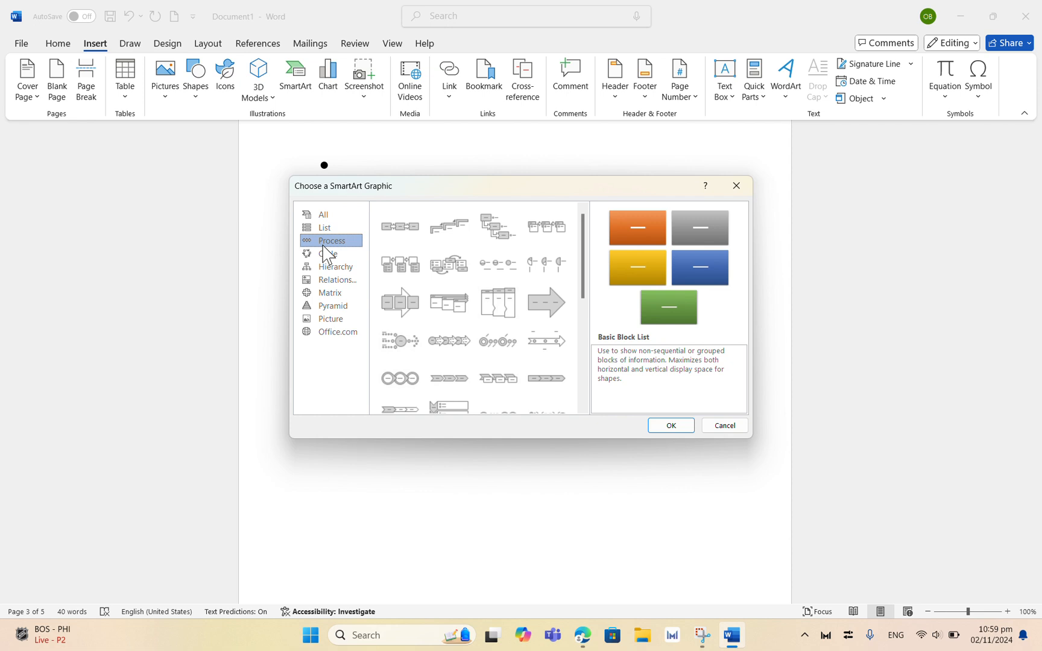
pyautogui.click(400, 238)
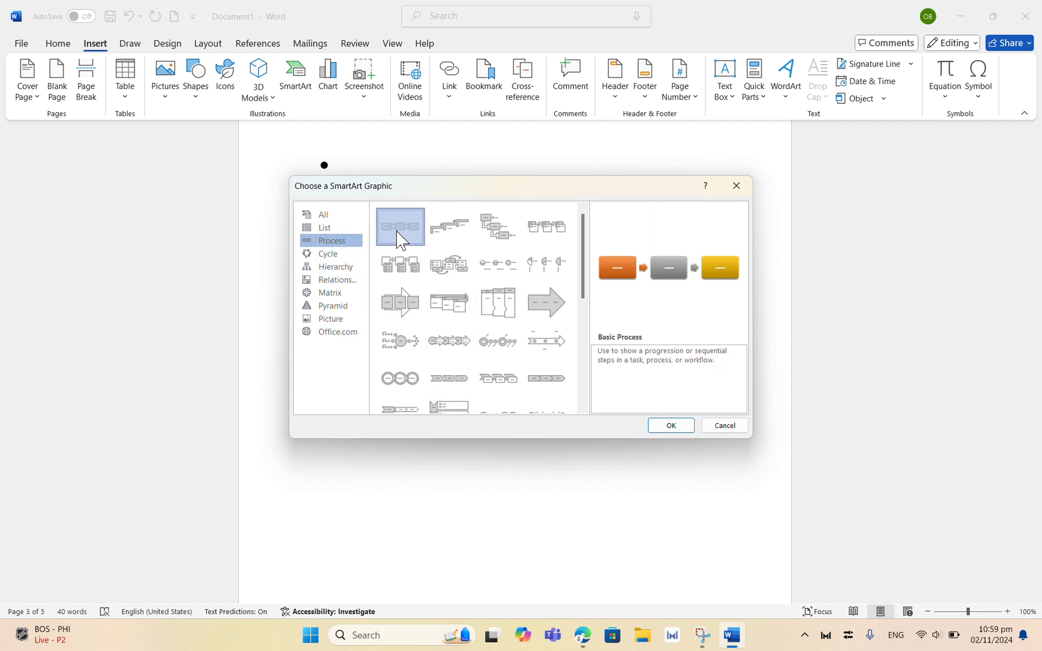
pyautogui.click(671, 427)
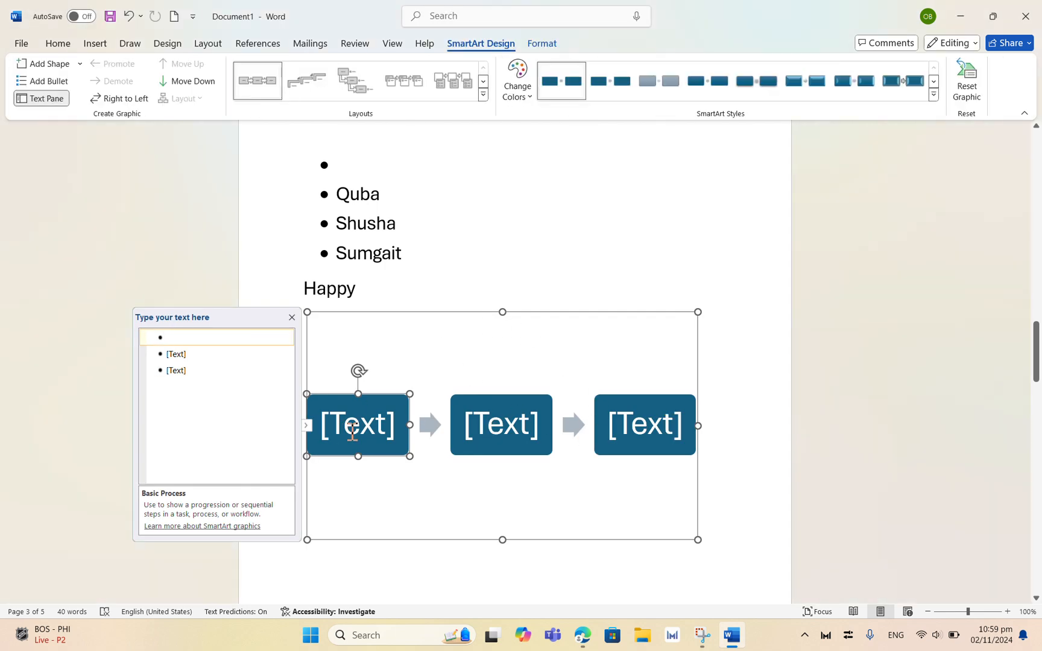
pyautogui.click(352, 430)
pyautogui.click(488, 408)
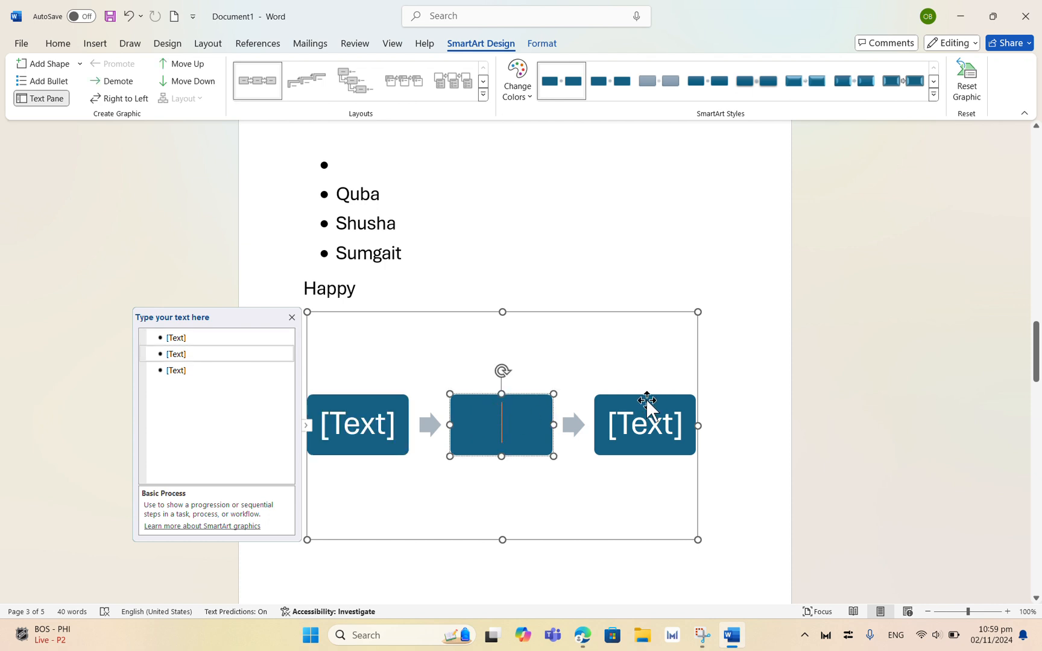
pyautogui.click(653, 424)
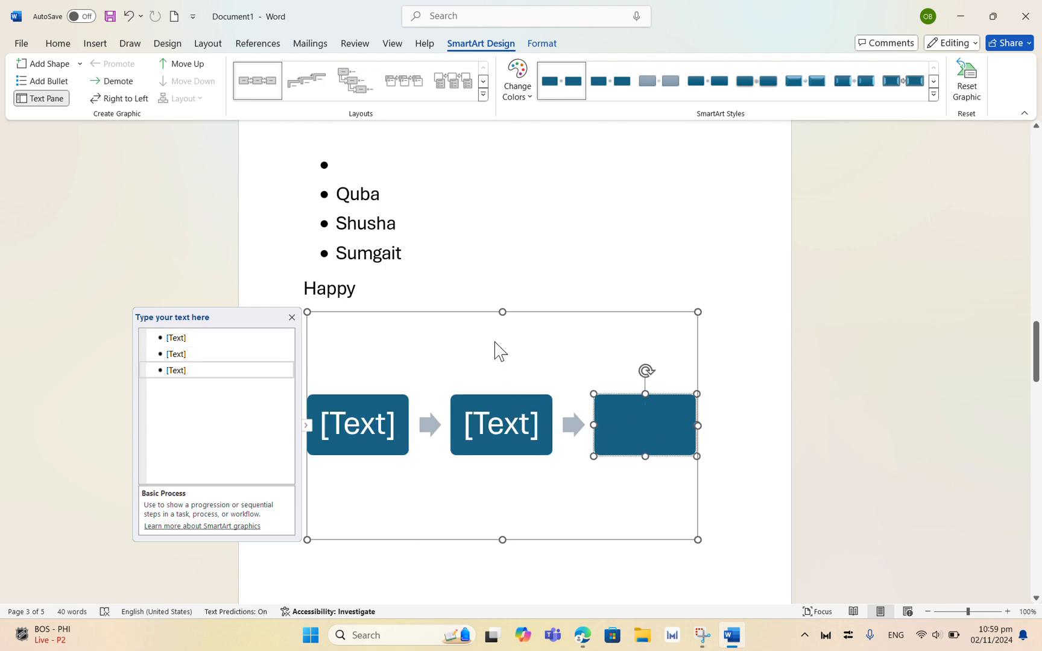
pyautogui.click(451, 19)
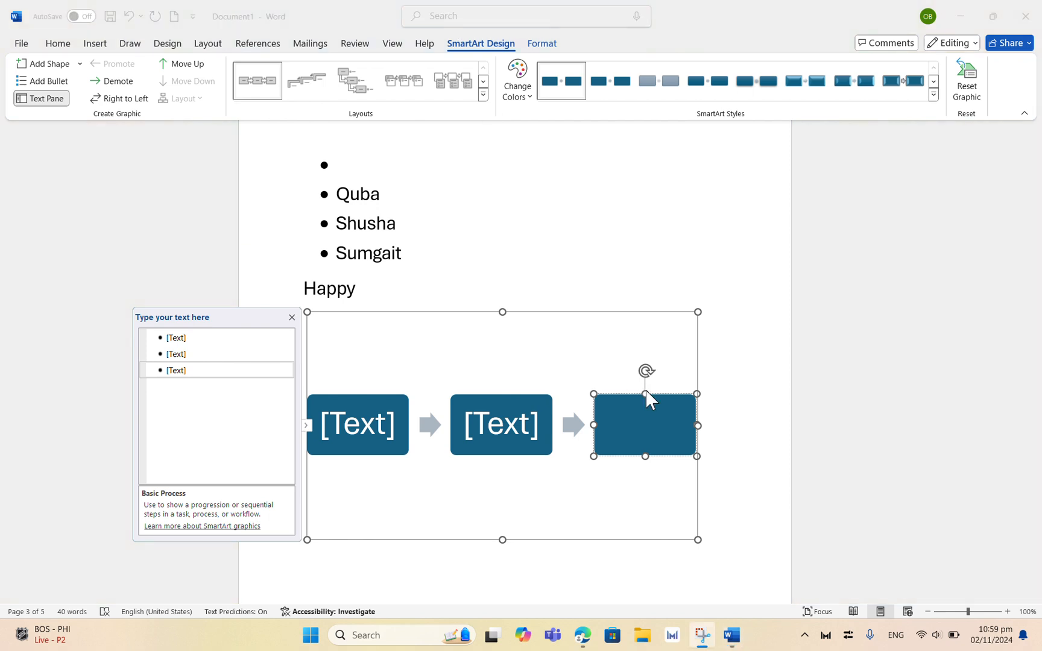
pyautogui.click(655, 418)
pyautogui.click(510, 424)
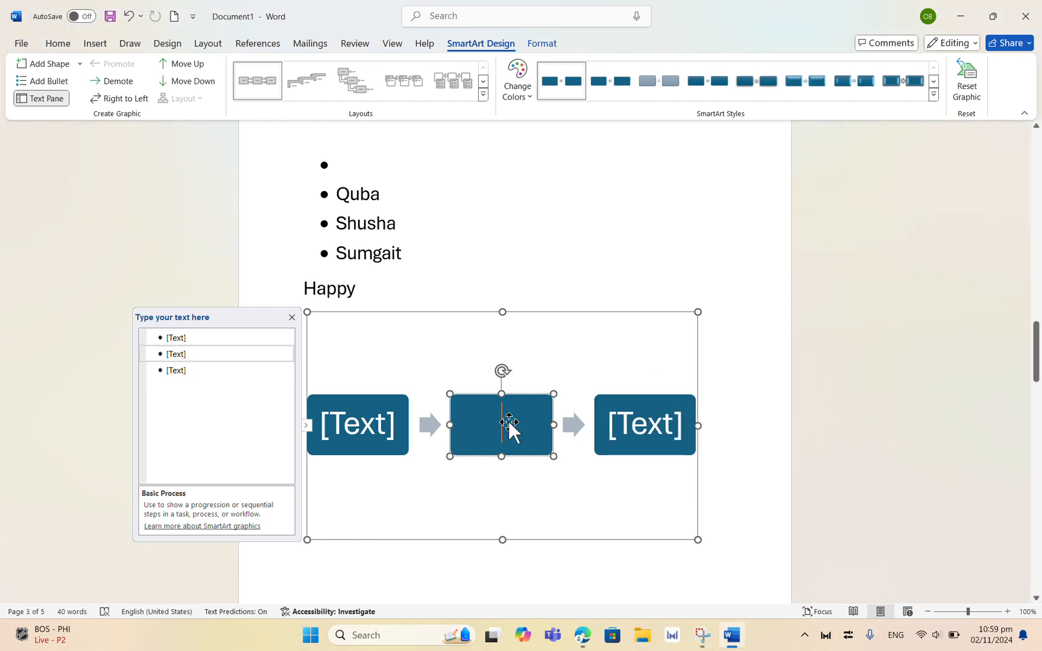
# Step: Apply the second Colorful color scheme to the SmartArt and hide its text pane
pyautogui.click(518, 80)
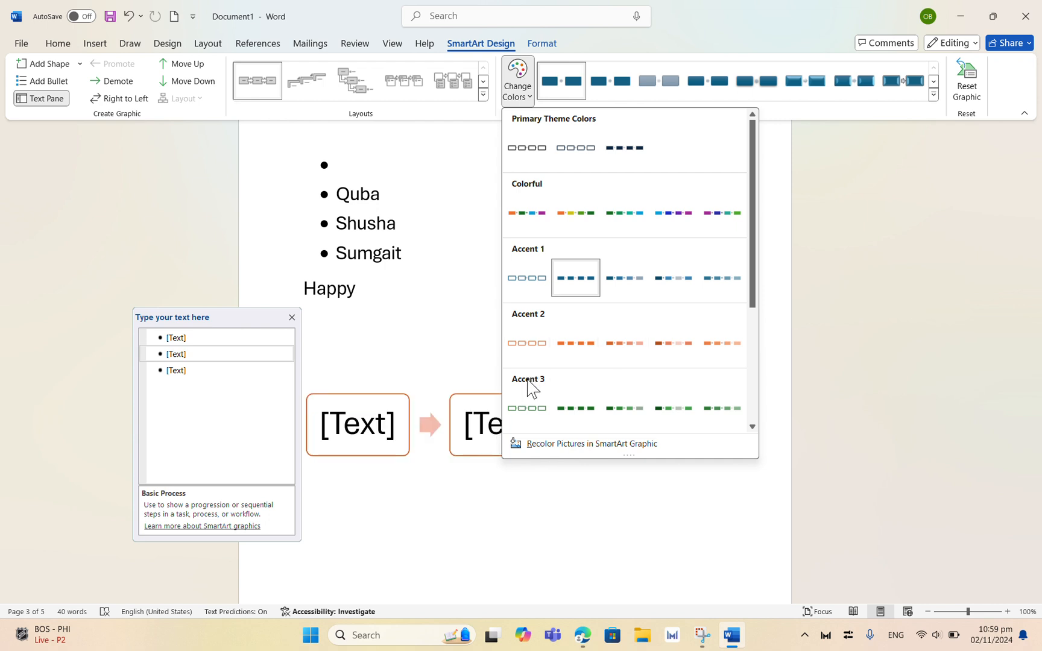
pyautogui.moveTo(751, 302); pyautogui.dragTo(739, 475)
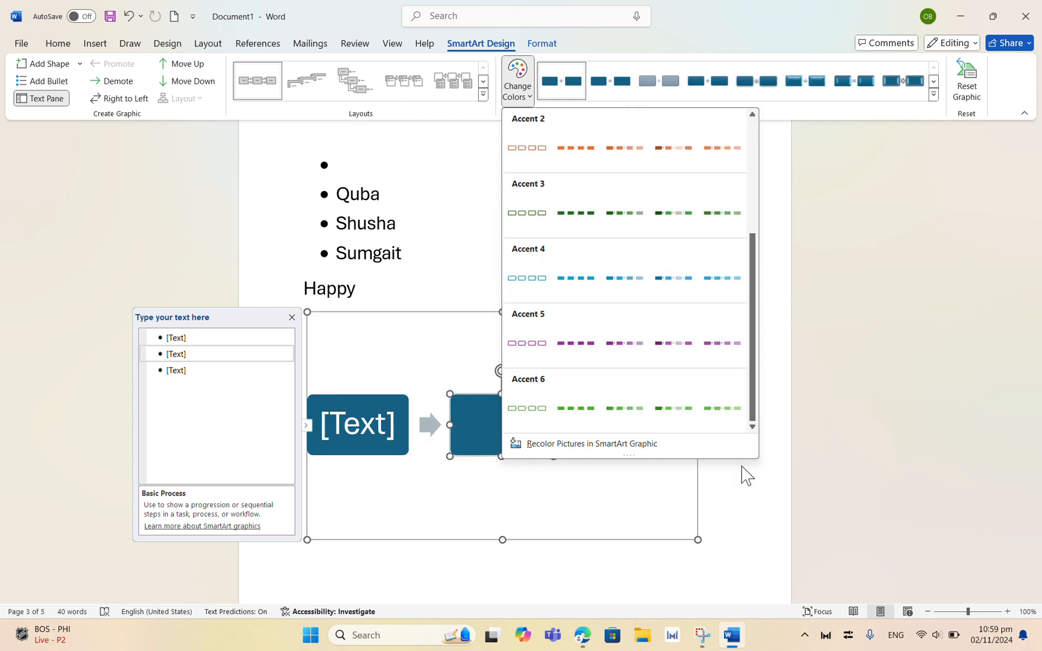
pyautogui.click(553, 462)
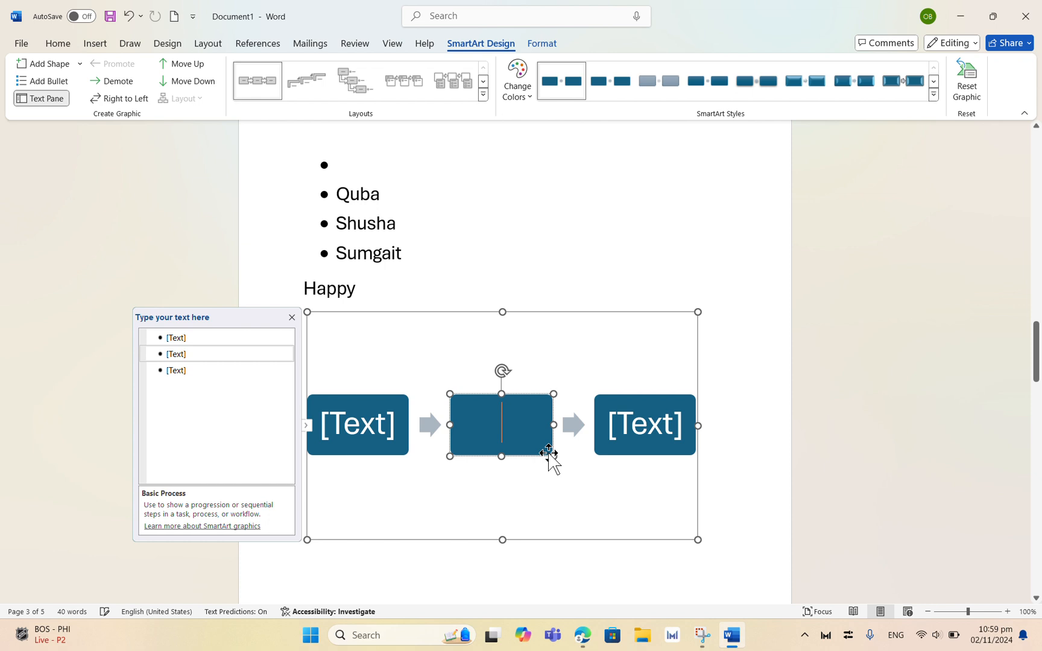
pyautogui.click(518, 84)
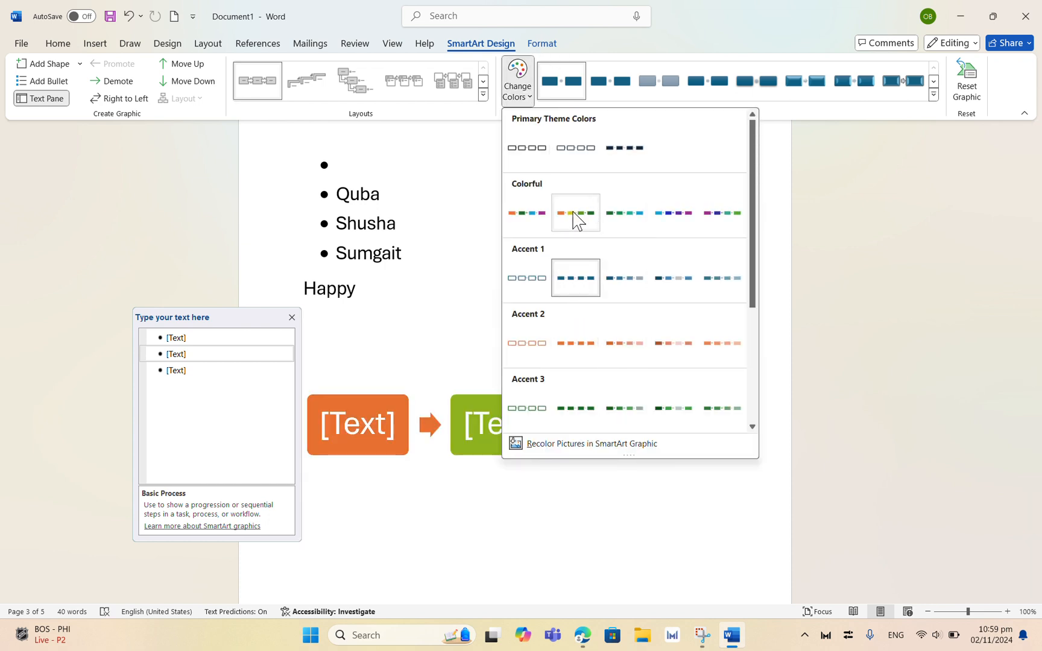
pyautogui.click(575, 215)
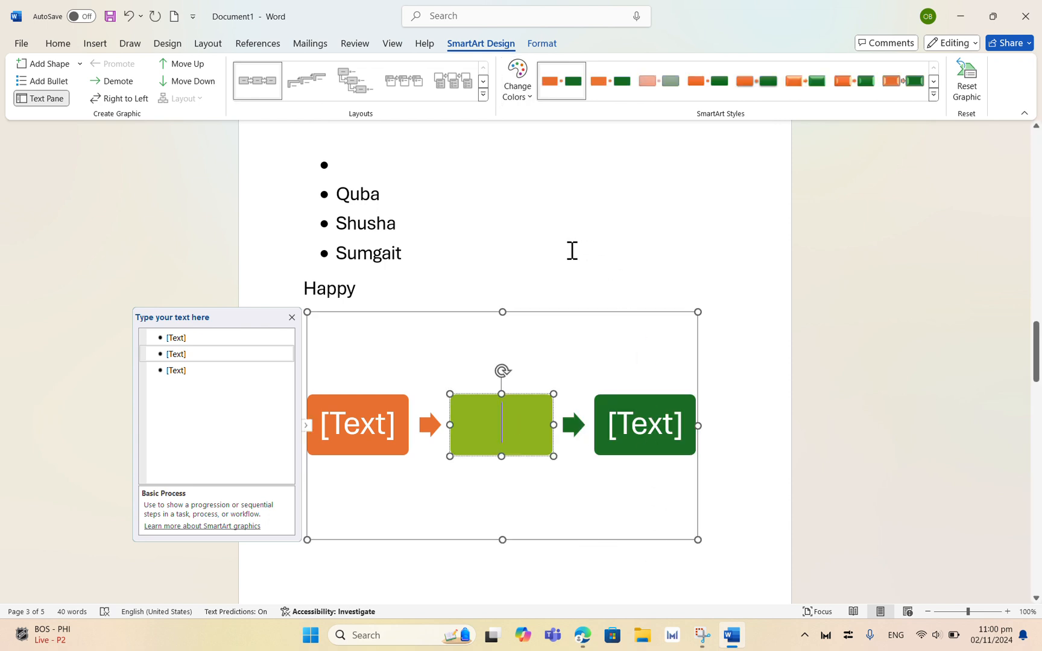
pyautogui.click(440, 19)
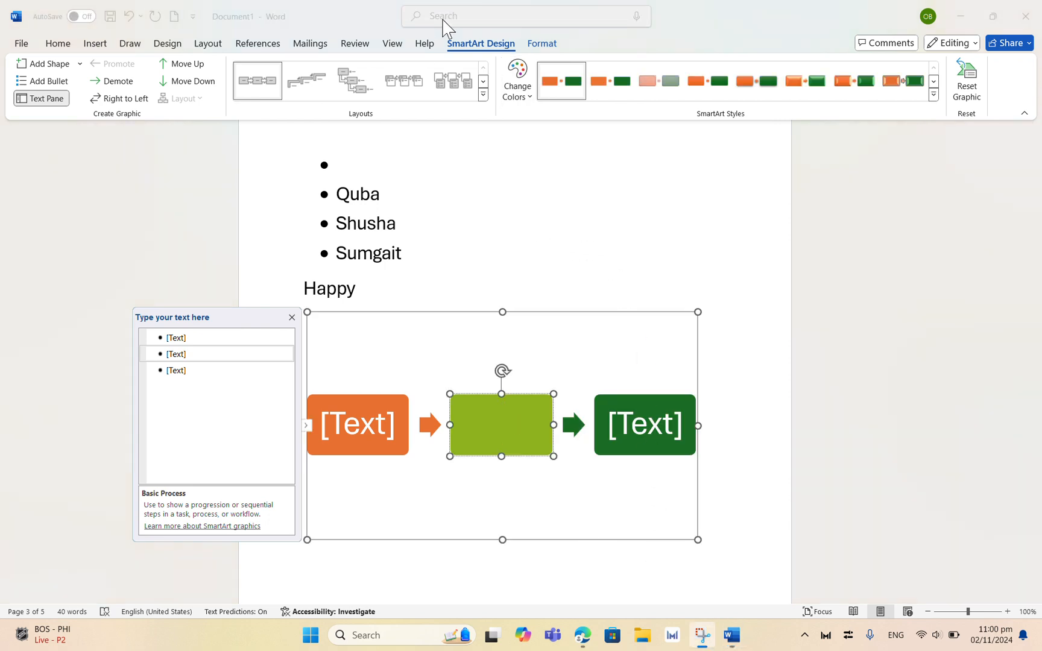
pyautogui.click(483, 418)
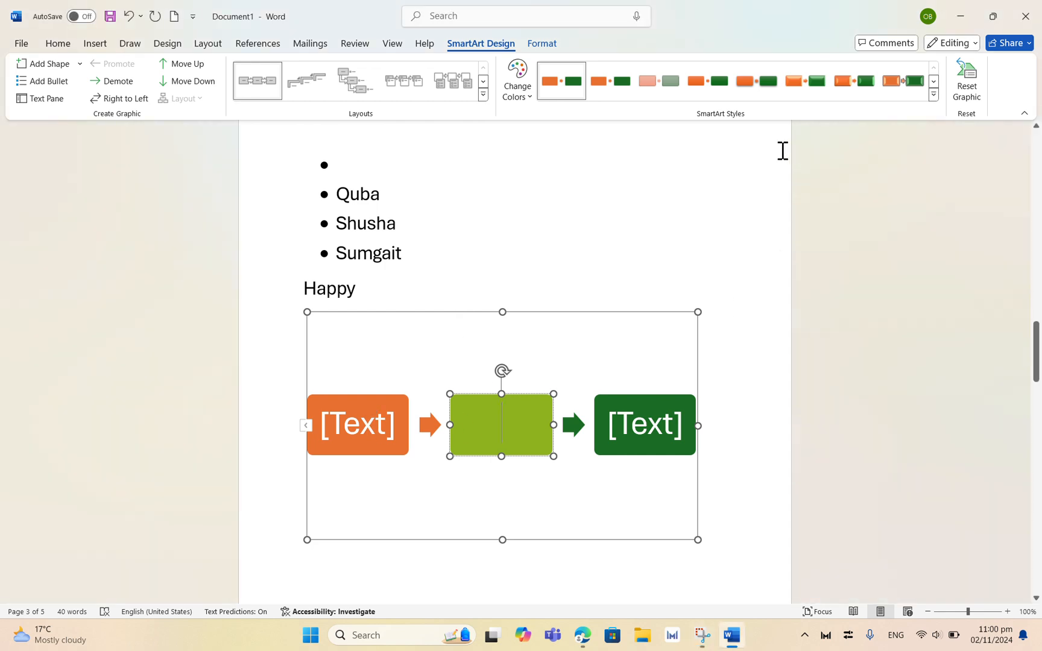